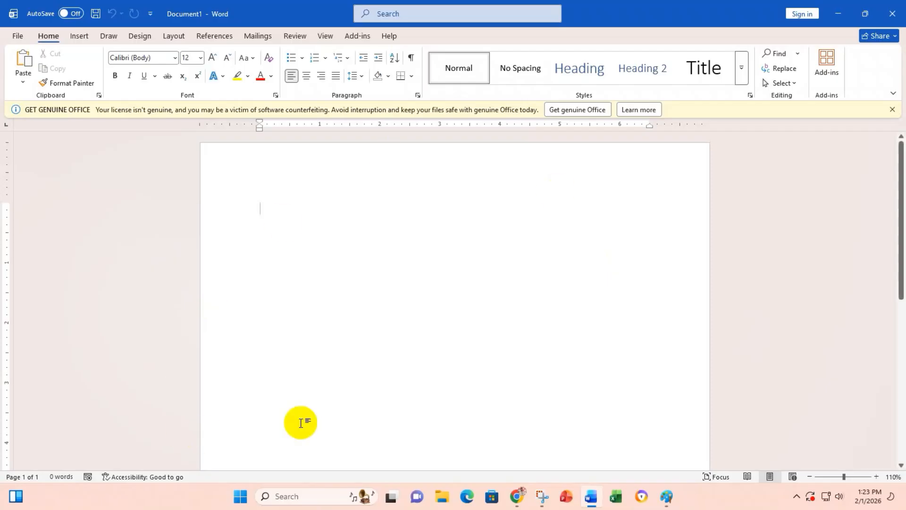
View the reference table image, then return to the blank Word document.
left_click(666, 496)
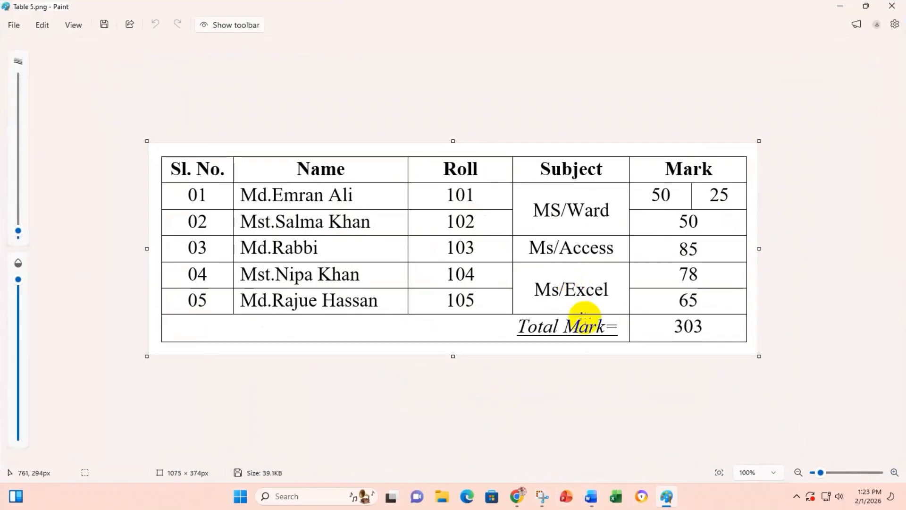
left_click(591, 496)
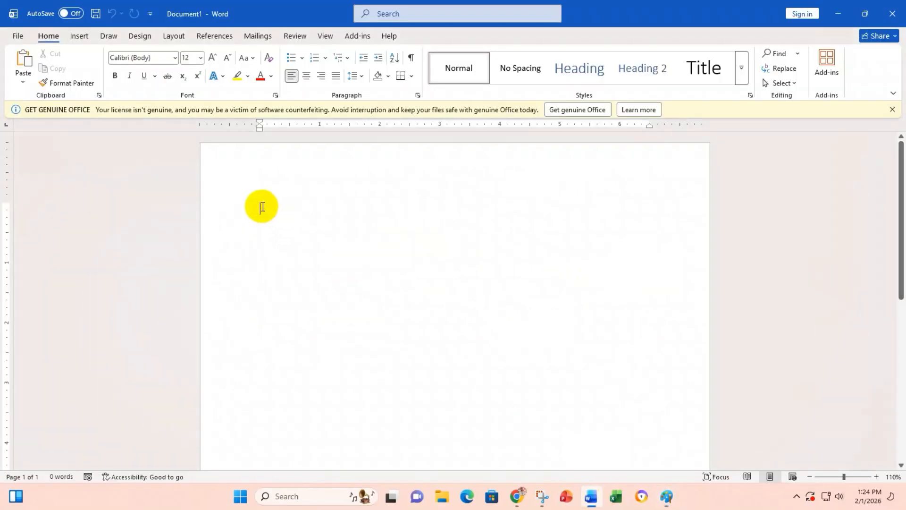
scroll(260, 204, "up", 2, "ctrl")
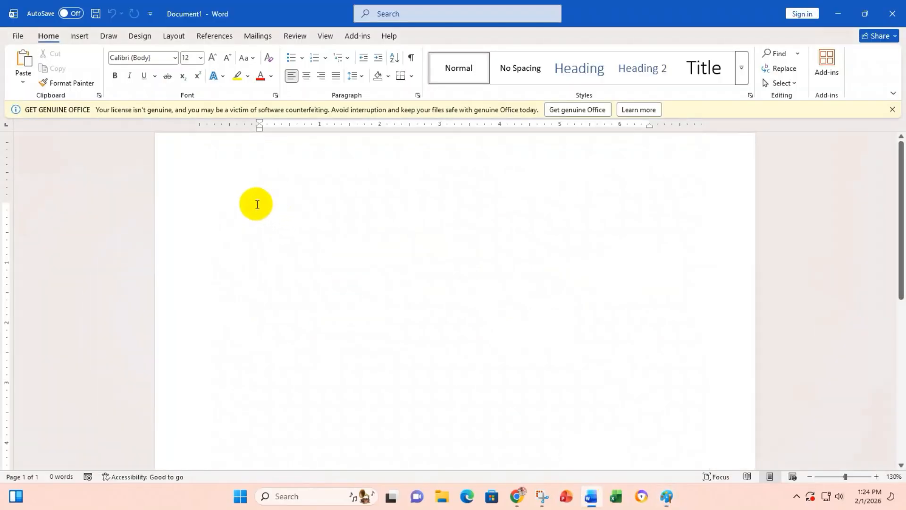
Insert a 5-column, 7-row table through the Insert Table dialog.
left_click(86, 42)
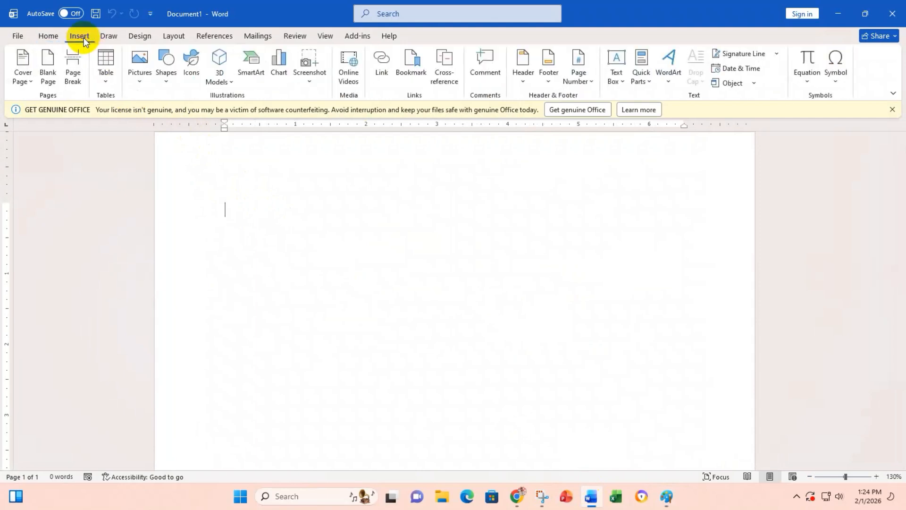
left_click(106, 79)
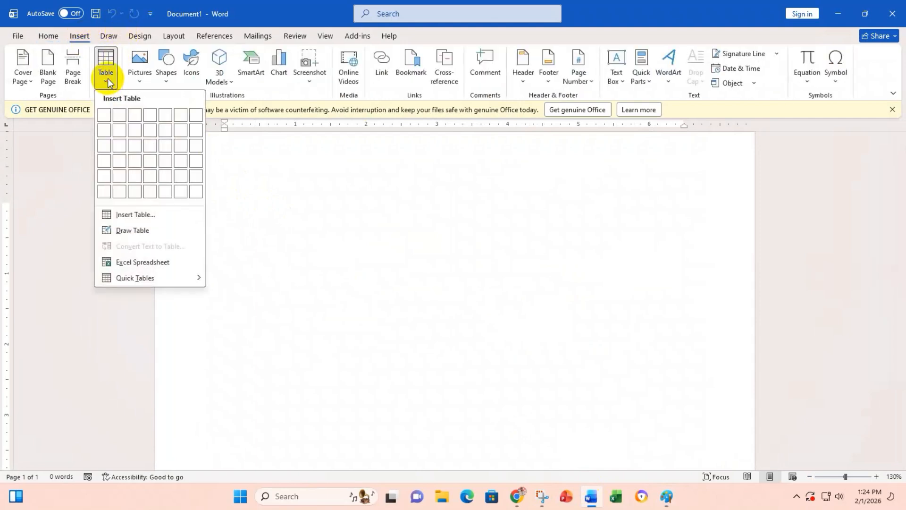
left_click(120, 212)
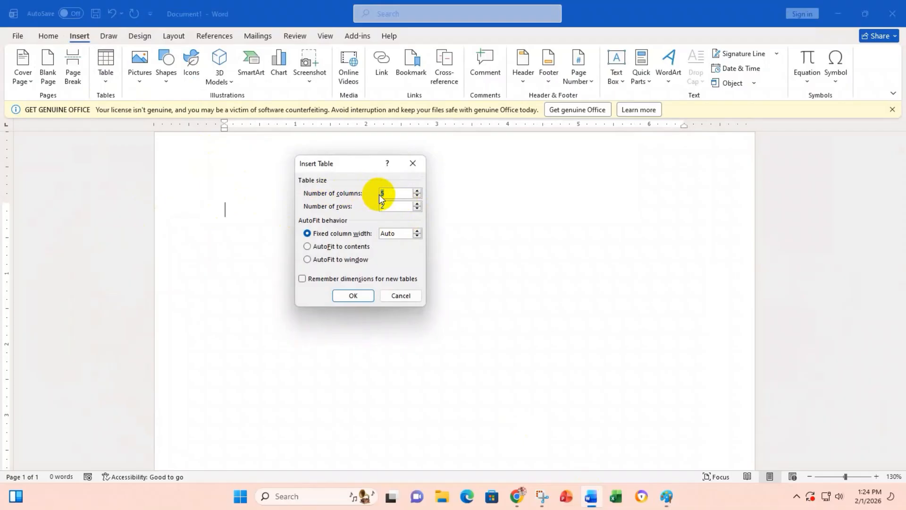
left_click(417, 204)
left_click(417, 204)
left_click(417, 204)
left_click(417, 204)
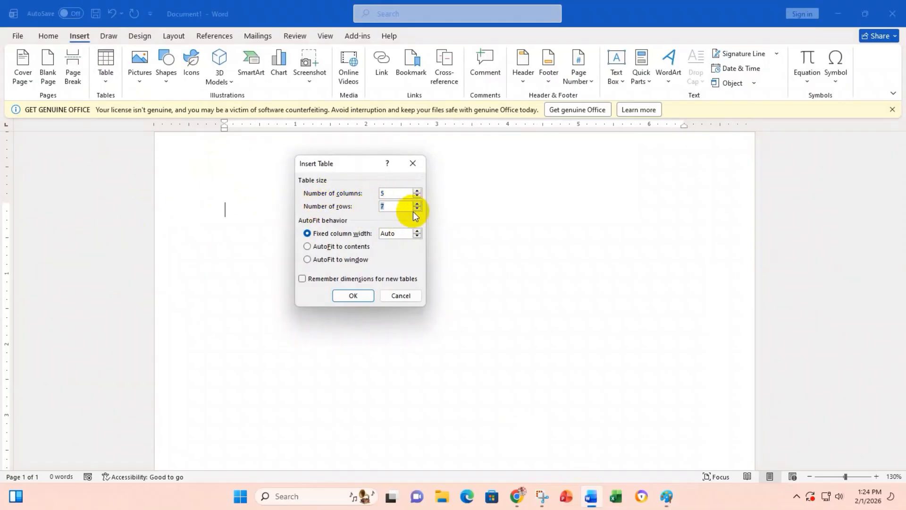
left_click(353, 295)
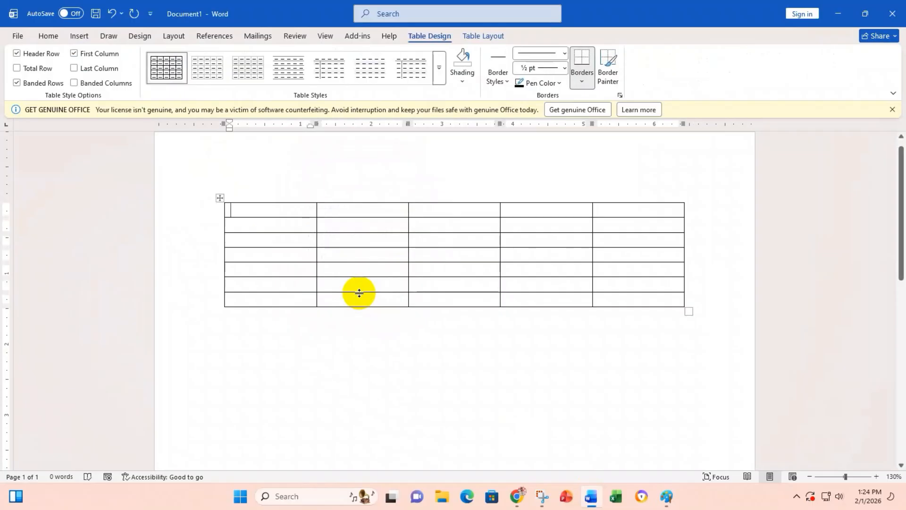
Recheck the reference table image and minimize Paint.
scroll(359, 292, "up", 1)
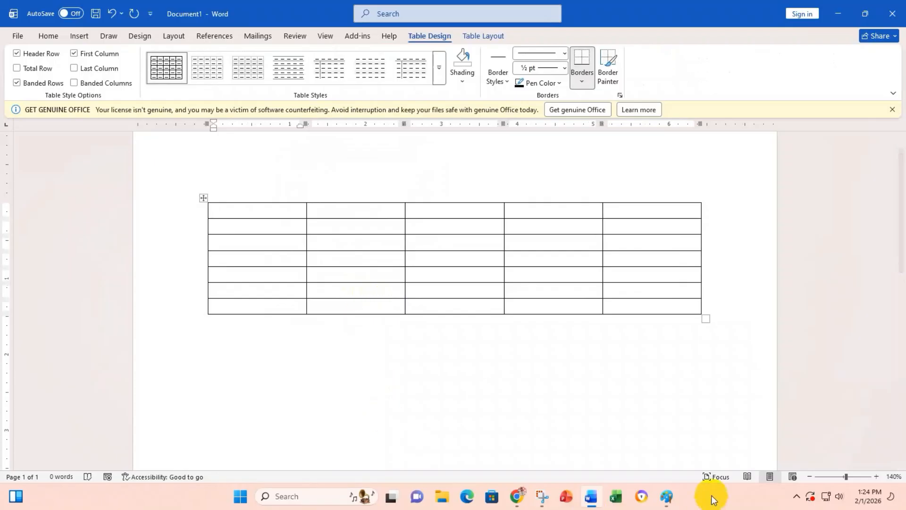
left_click(666, 496)
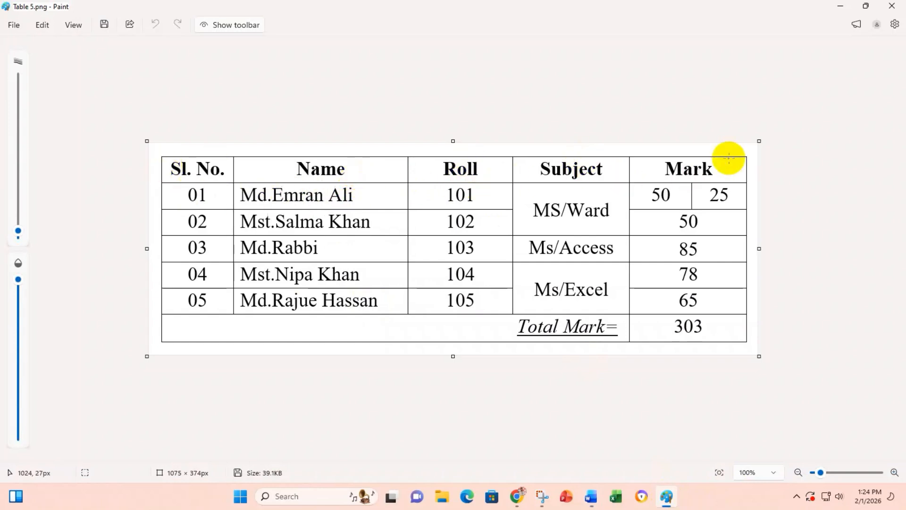
left_click(841, 6)
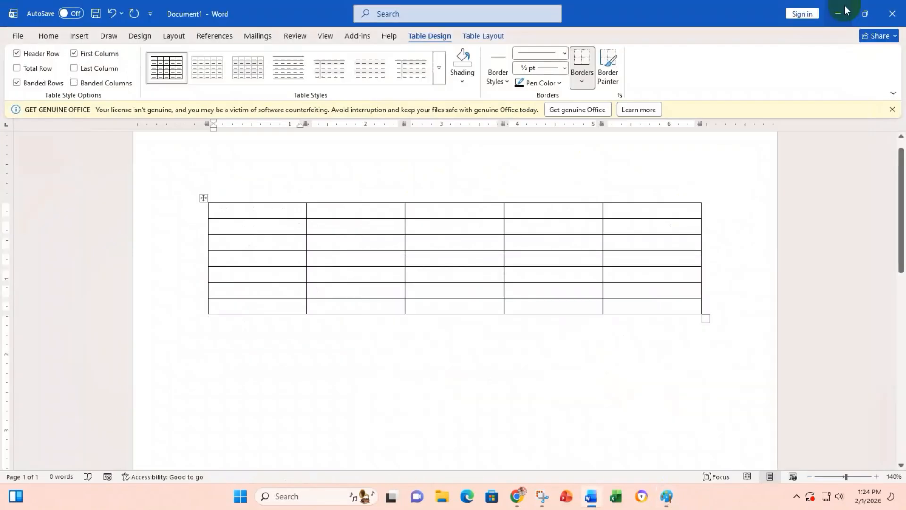
Type the headings Sl No, Name and Roll into the first three header cells.
type("Sl No")
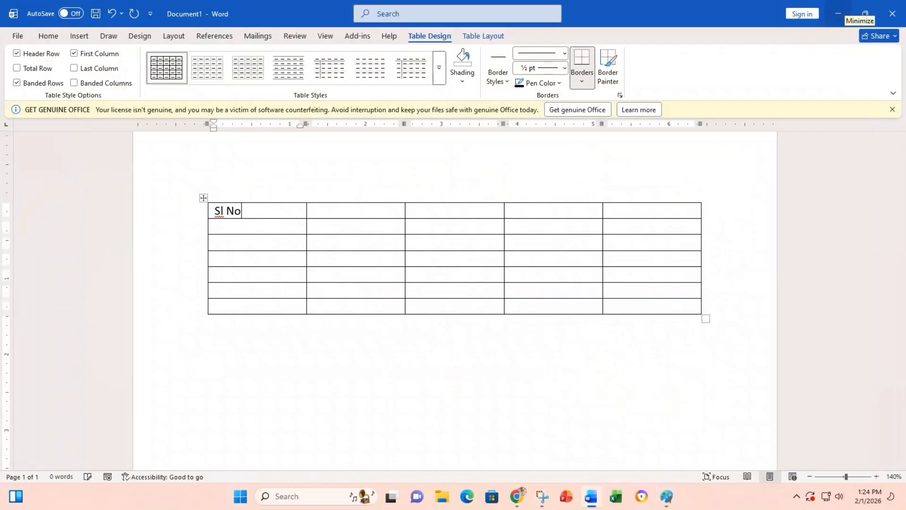
key("Tab")
type("name")
key("BackSpace")
key("BackSpace")
key("BackSpace")
key("BackSpace")
type("Name")
key("Tab")
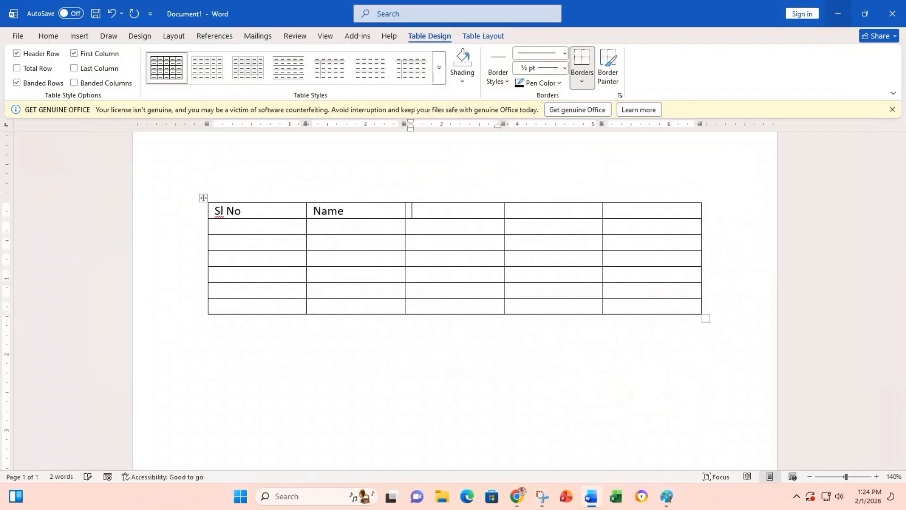
type("Roll")
key("Tab")
Add the Subject and Mark headings, correcting the Subject typo, and move to row two.
type("Subejct")
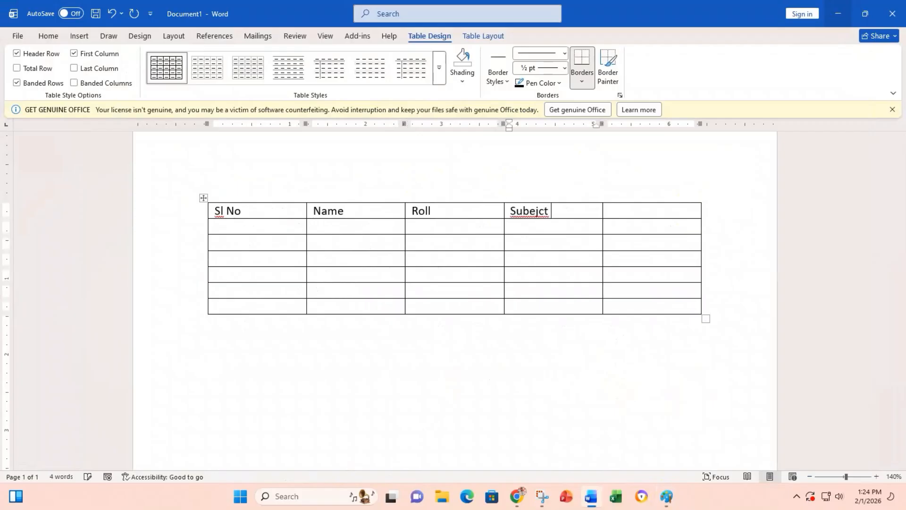
key("BackSpace")
key("BackSpace")
key("BackSpace")
key("BackSpace")
type("ject")
key("Tab")
type("Mark")
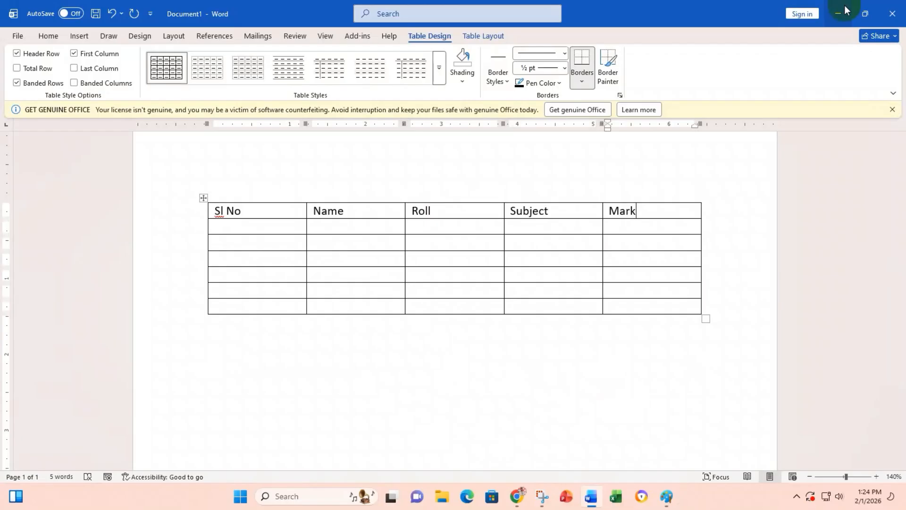
key("Tab")
Fill row 01 with a student name and roll 101, leaving Subject empty.
type("01")
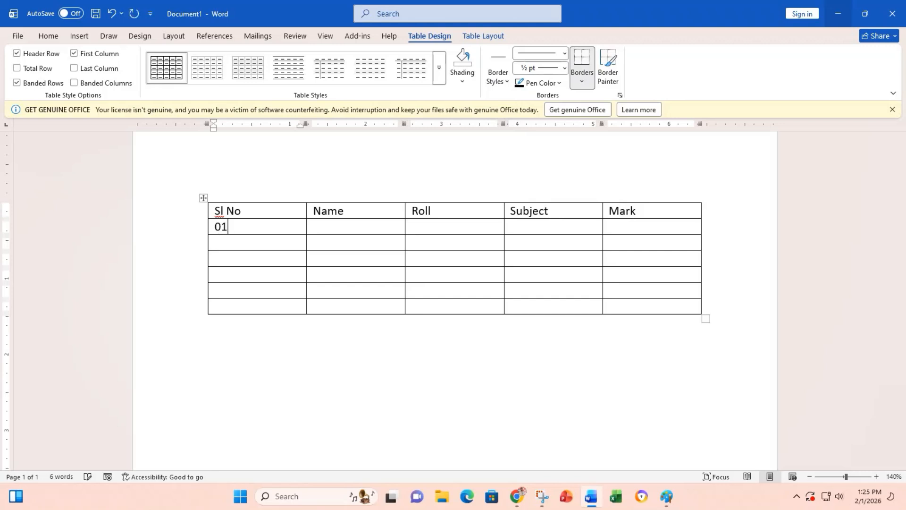
key("Tab")
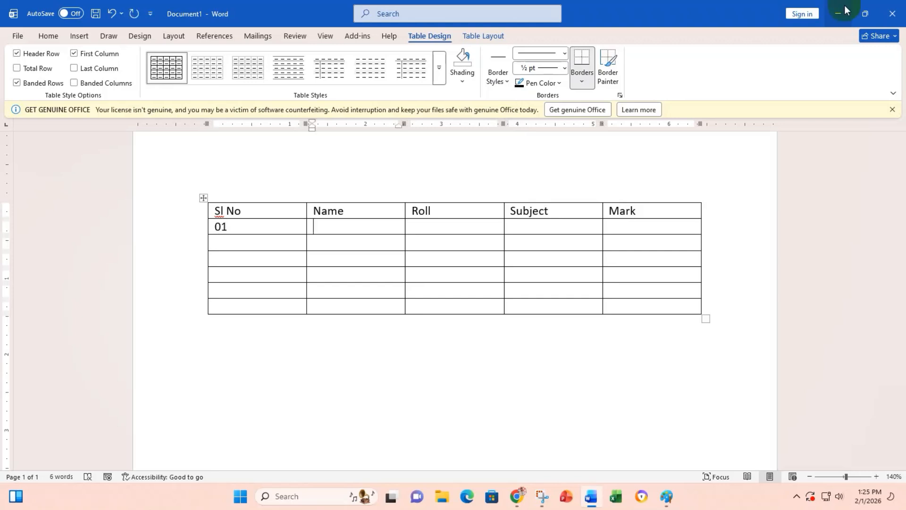
type("Md. ")
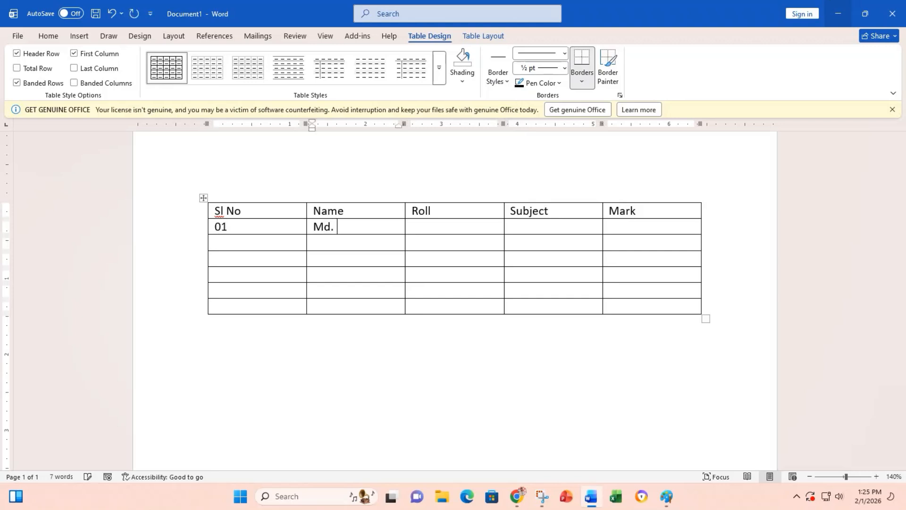
type("Nazmul H")
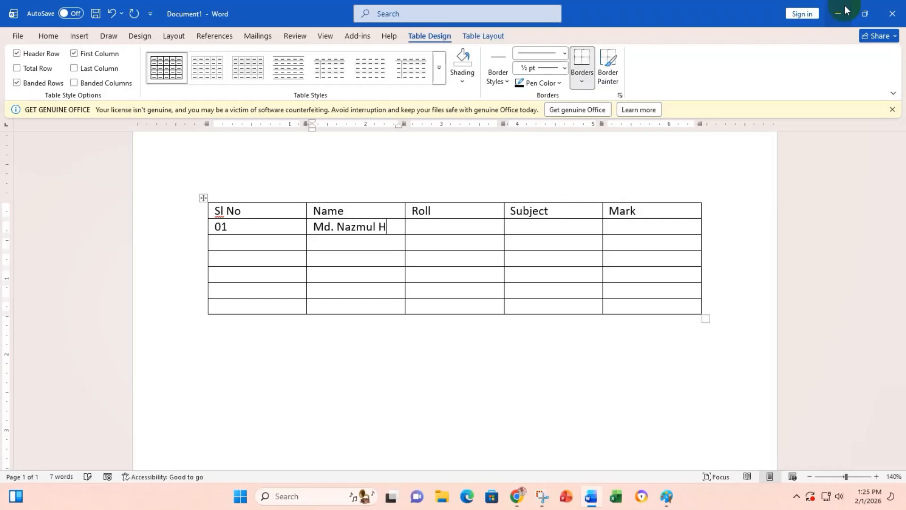
type("aque")
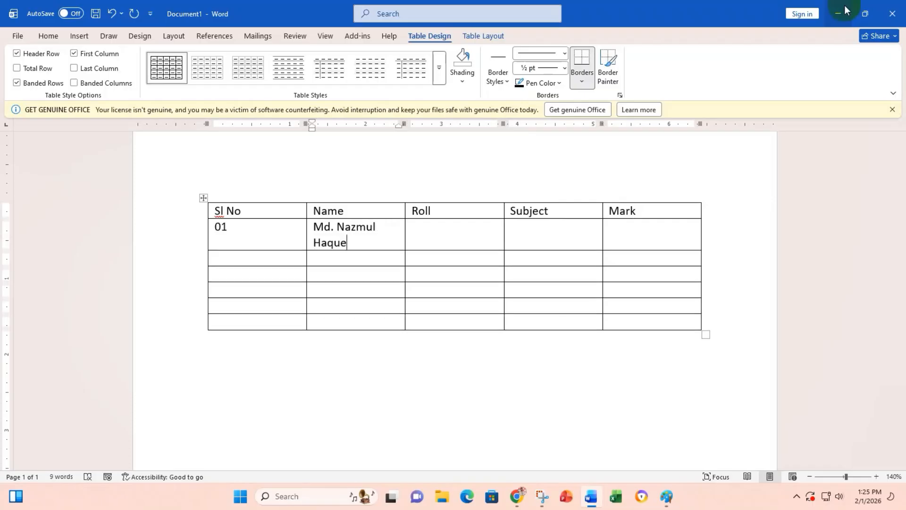
key("Tab")
type("101")
key("Tab")
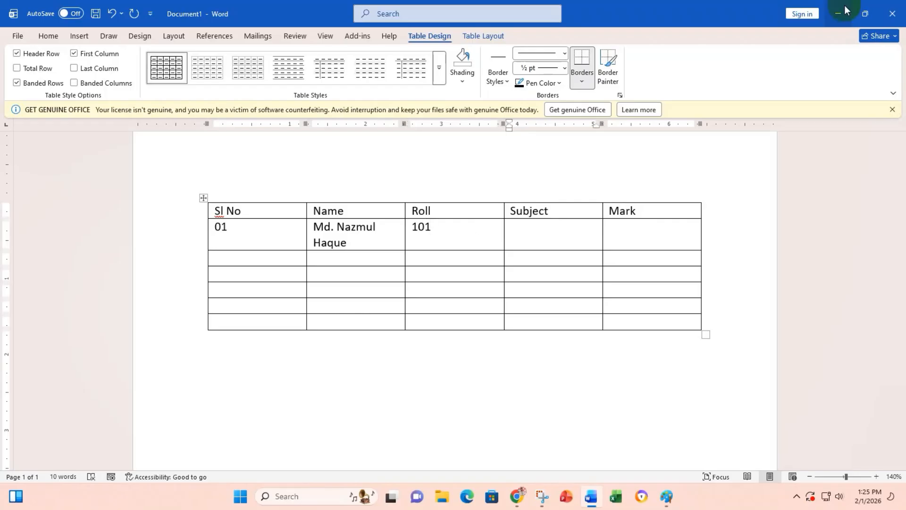
key("Tab")
Fill row 02 with a student name, roll 102 and mark 85.
key("Tab")
type("02")
key("Tab")
type("Md. E")
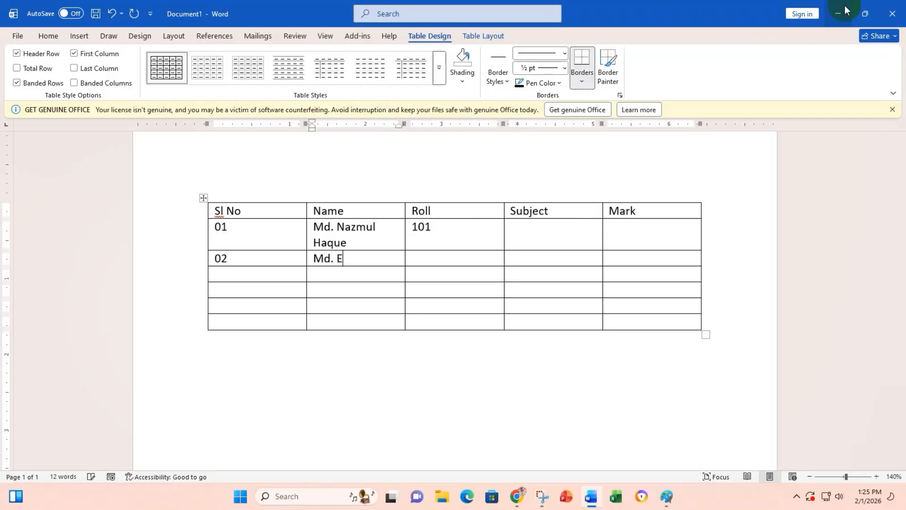
type("mran")
key("Tab")
type("102")
key("Tab")
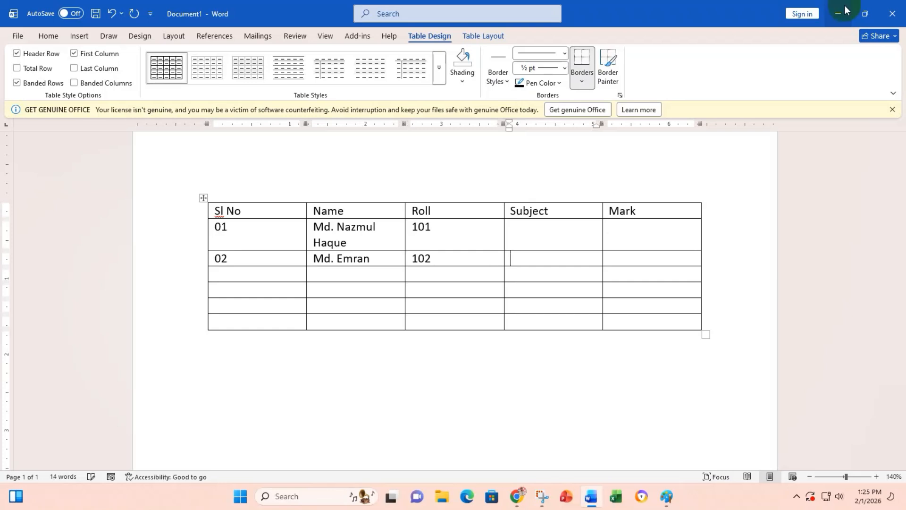
key("Tab")
type("85")
key("Tab")
Fill row 03 with a student name, roll 103, subject MS Access and mark 75.
type("03")
key("Tab")
type("Mst")
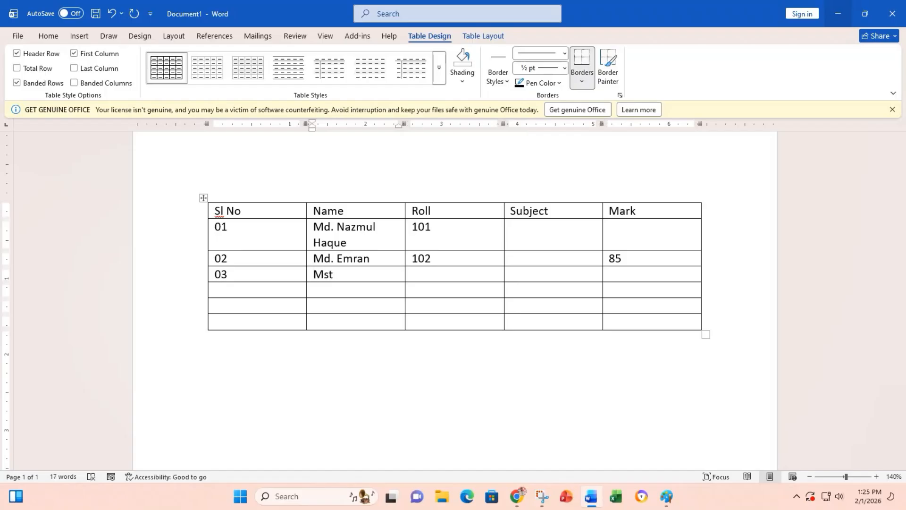
type(". Romana")
key("Tab")
type("103")
key("Tab")
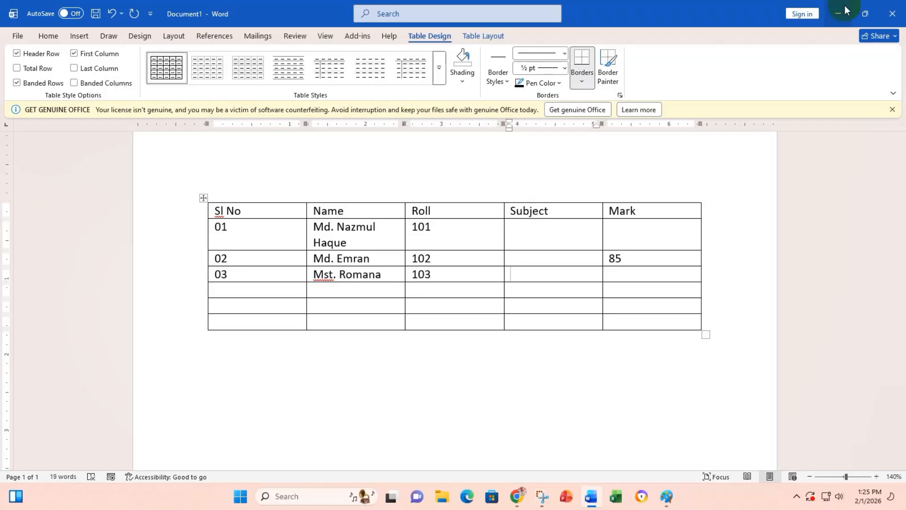
type("MS Access")
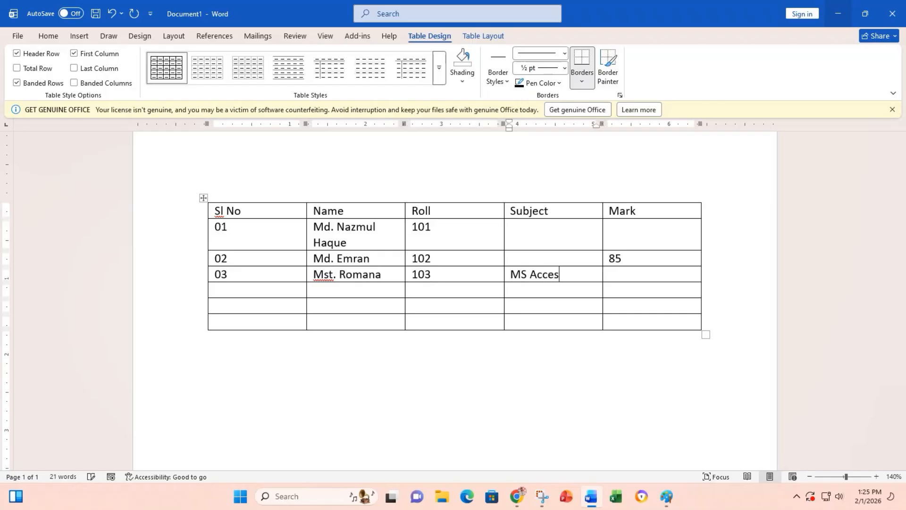
key("Tab")
type("75")
key("Tab")
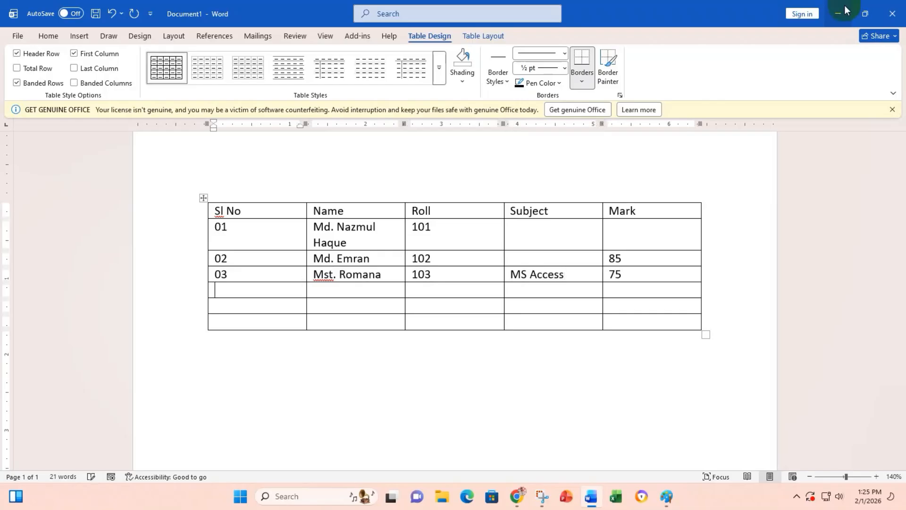
Fill row 04 with a student name, roll 104 and mark 65.
type("04")
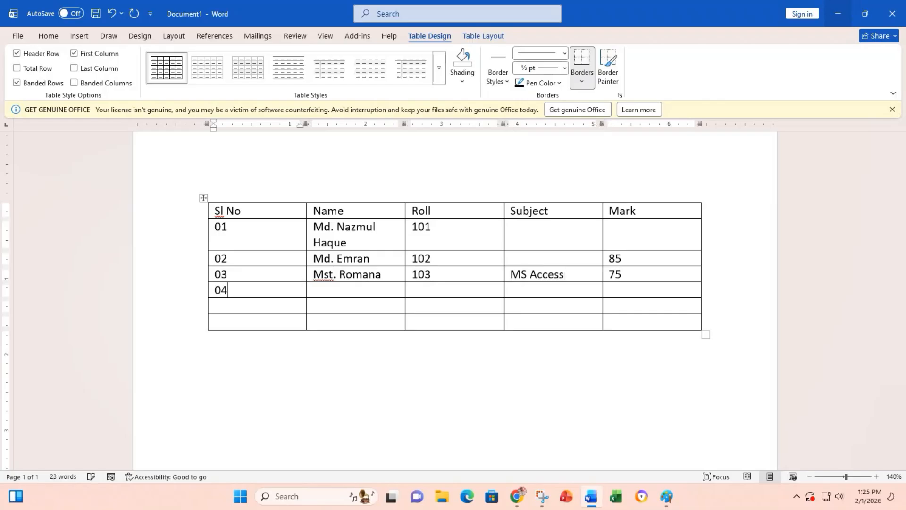
key("Tab")
type("Md")
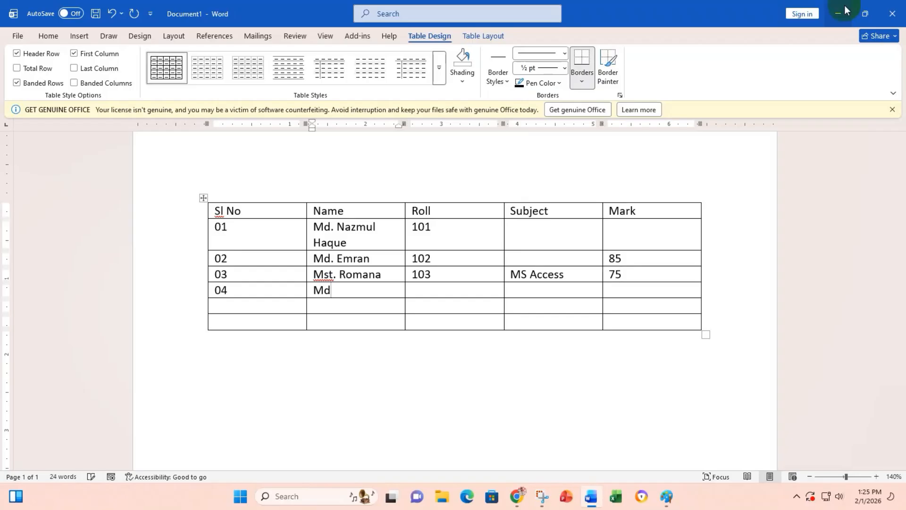
type(". Zahid")
key("Tab")
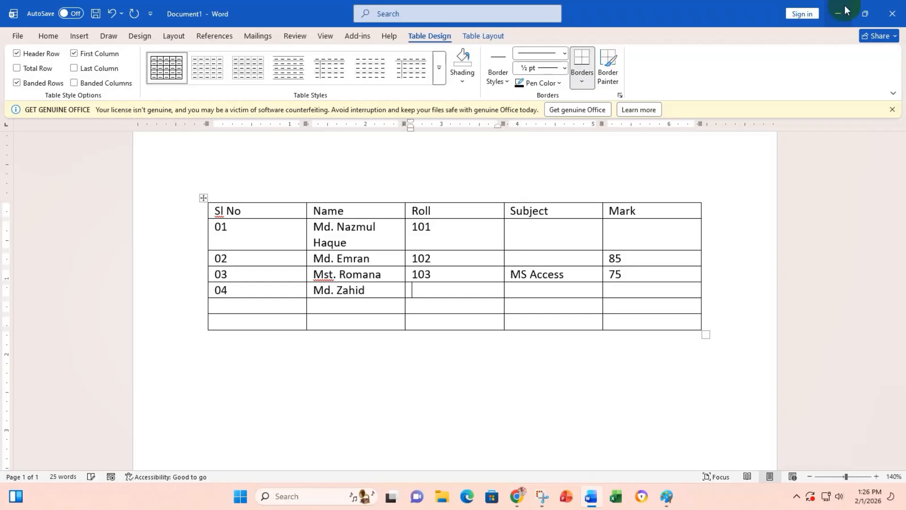
type("104")
key("Tab")
key("Tab")
type("65")
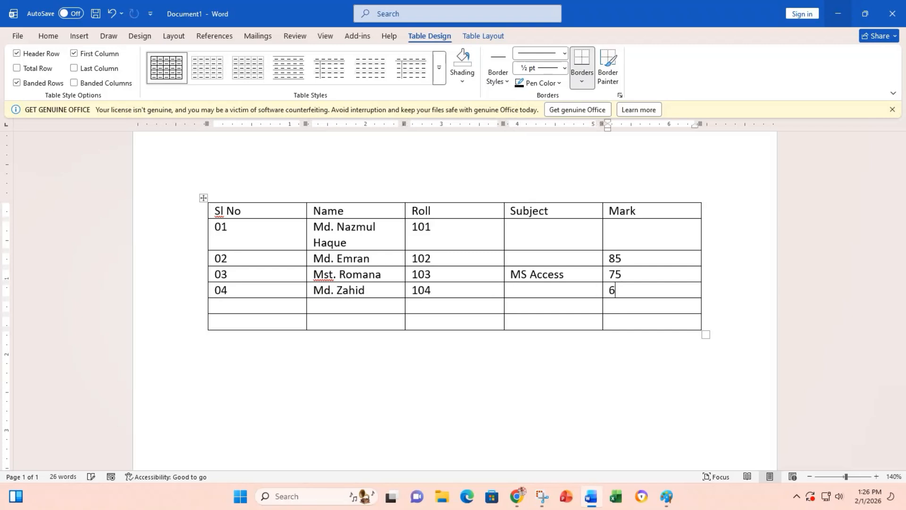
key("Tab")
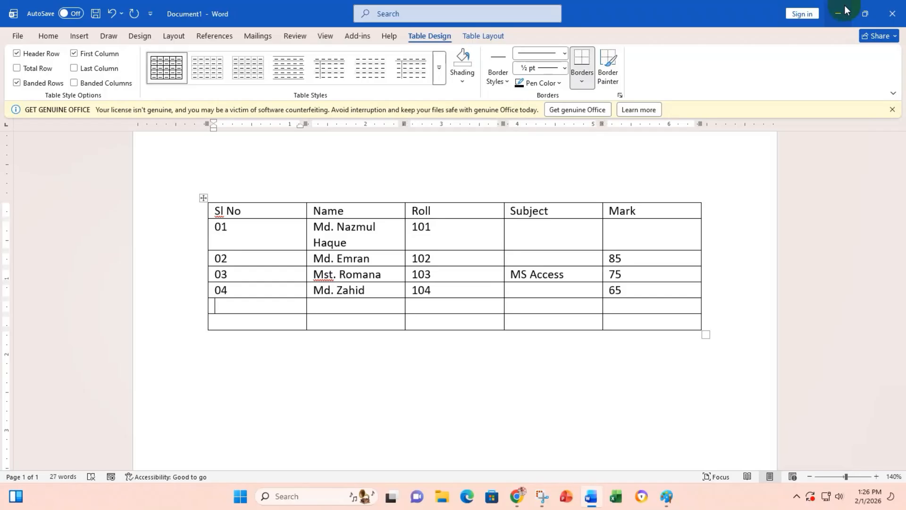
Fill row 05 with a student name, roll 105 and mark 95.
type("05")
key("Tab")
type("M")
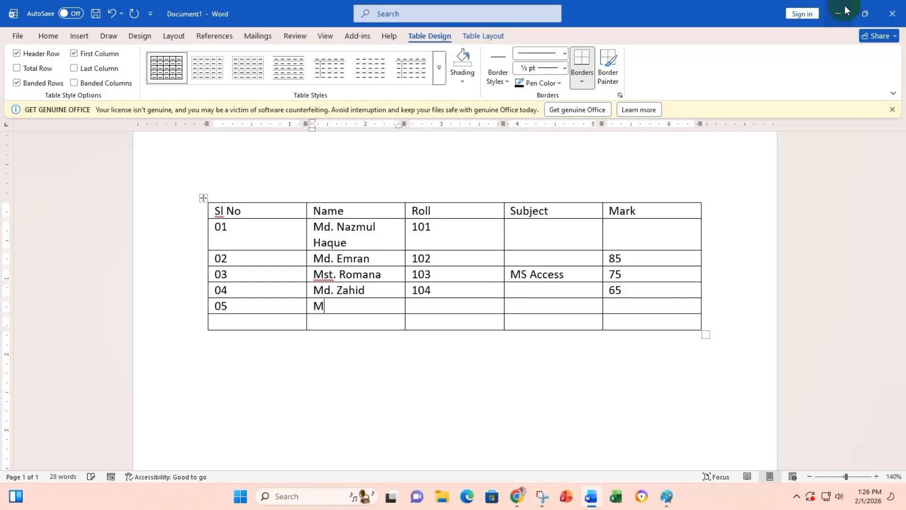
type("d. Ma")
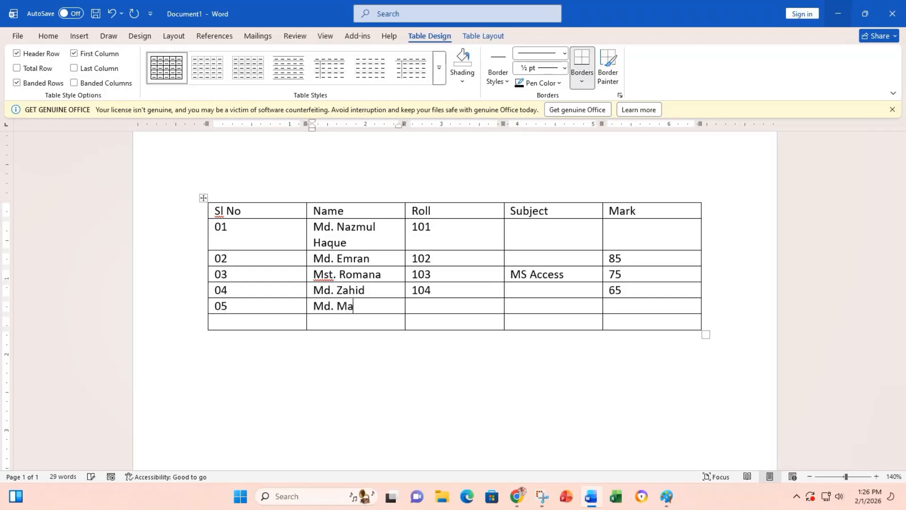
type("ruf")
key("Tab")
type("105")
key("Tab")
key("Tab")
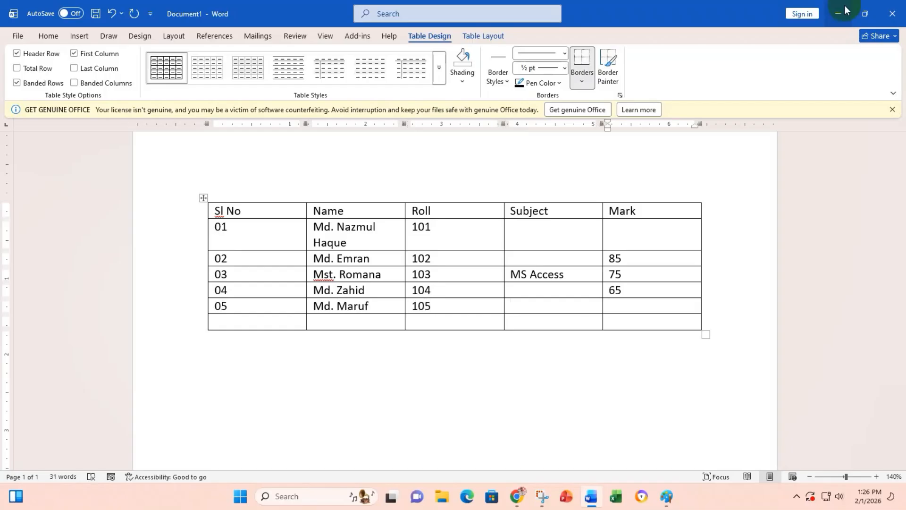
type("95")
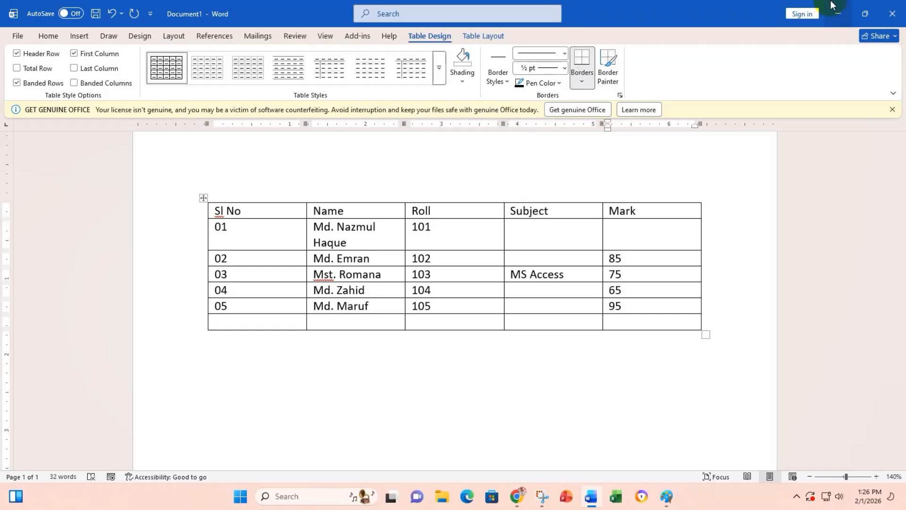
left_click_drag(552, 233, 551, 252)
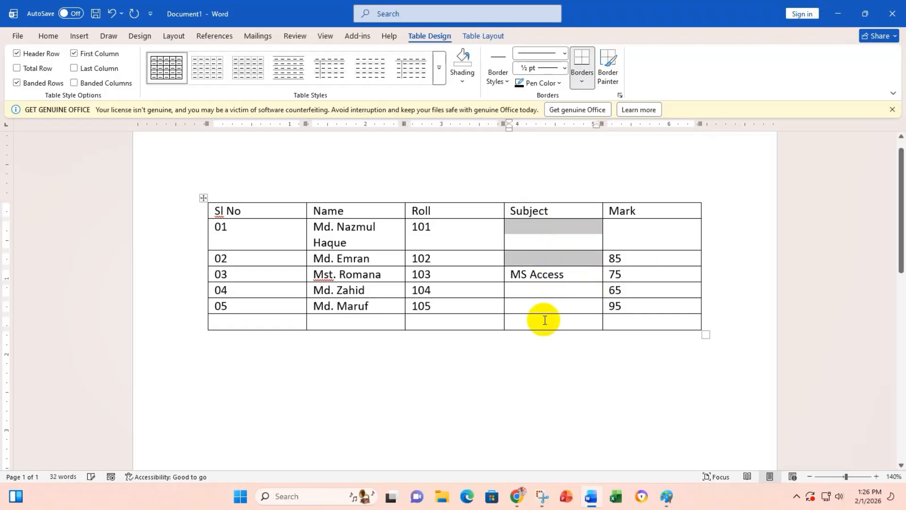
left_click_drag(546, 289, 550, 300)
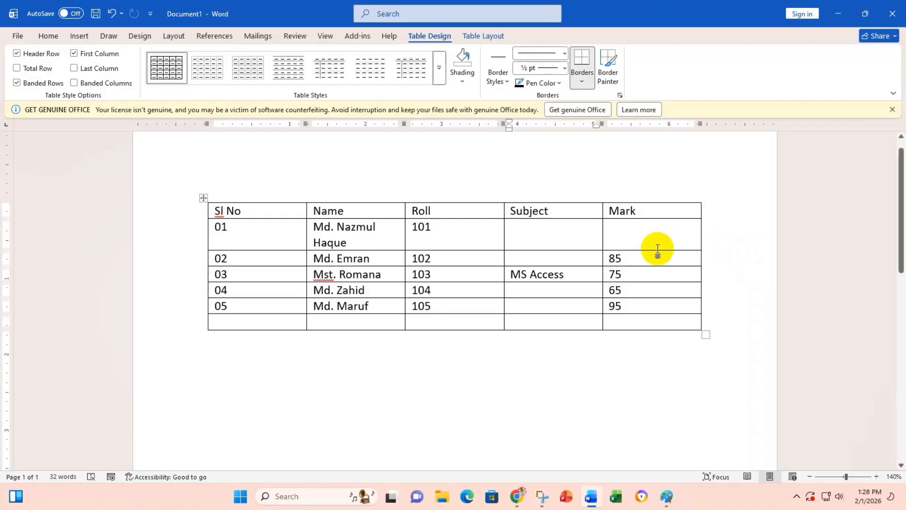
triple_click(328, 229)
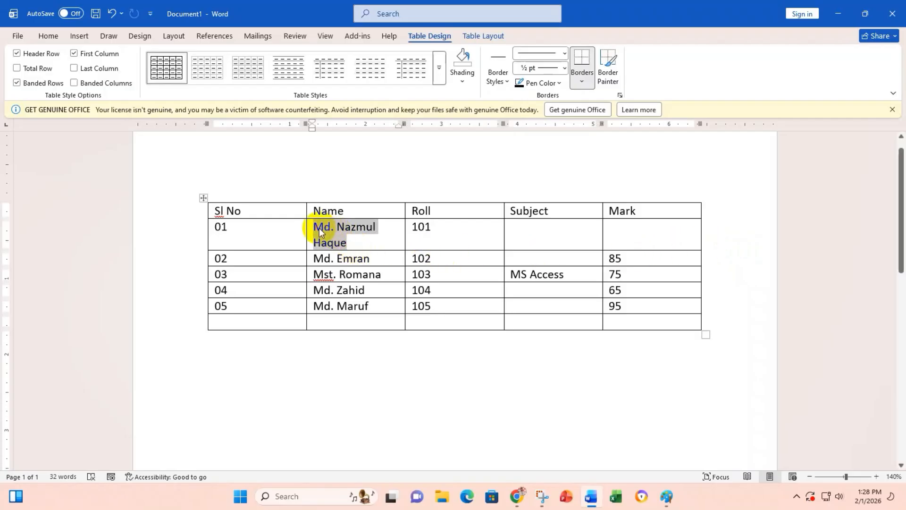
left_click(666, 496)
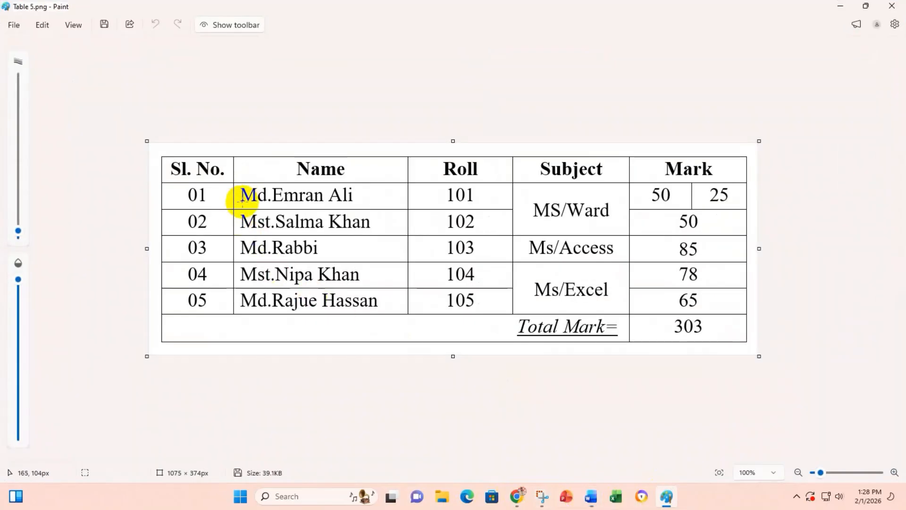
left_click_drag(241, 202, 362, 202)
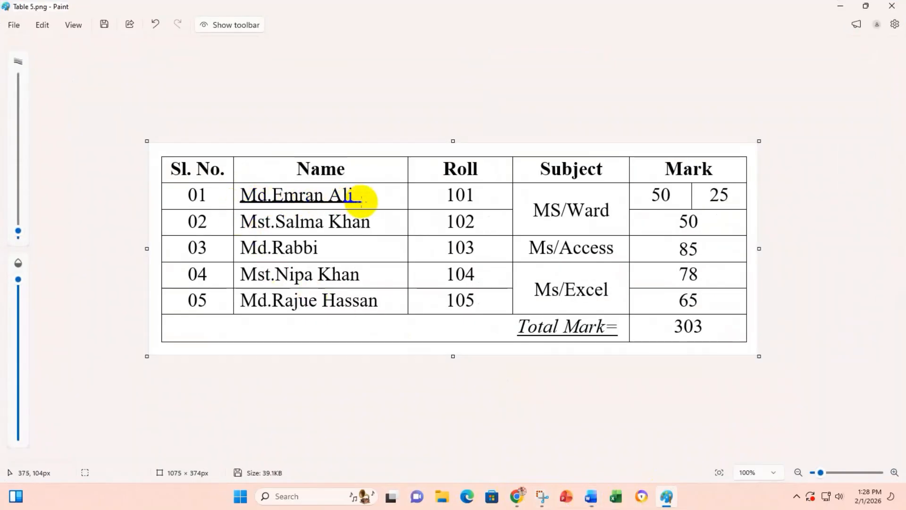
left_click(840, 6)
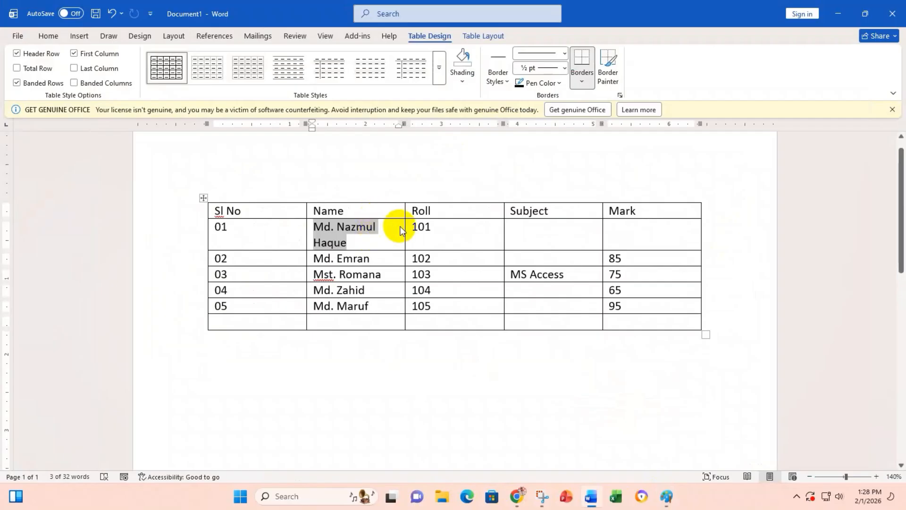
Drag the Sl No/Name border left so each name fits on one line.
left_click(366, 229)
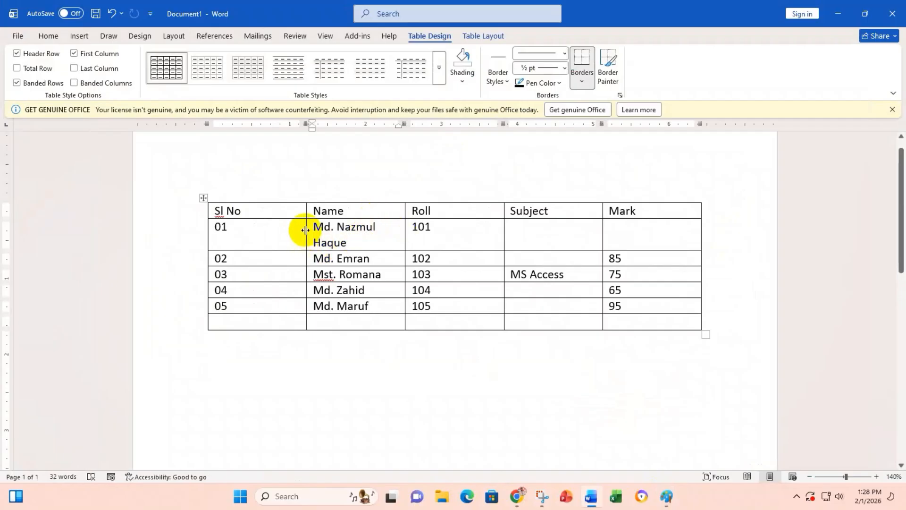
left_click_drag(305, 230, 269, 230)
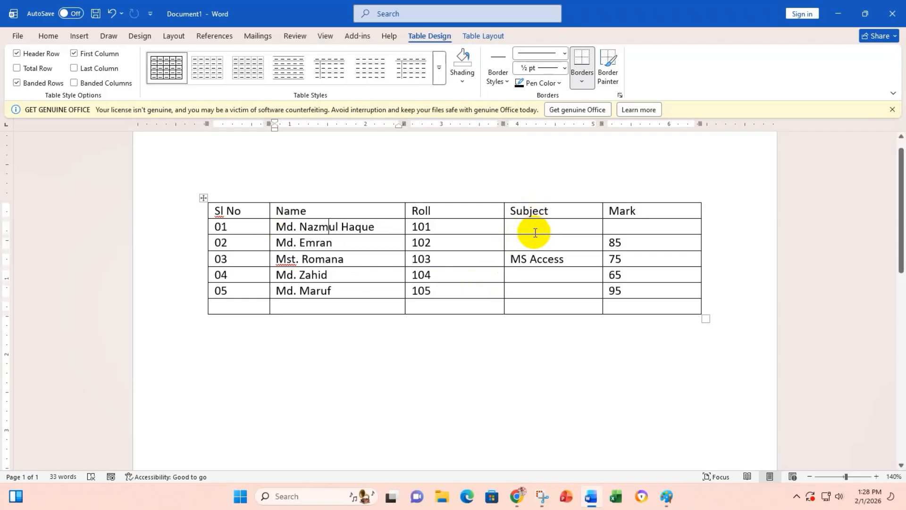
Merge the Subject cells of rows 01–02 and enter 'MS / Word'.
left_click_drag(536, 226, 537, 238)
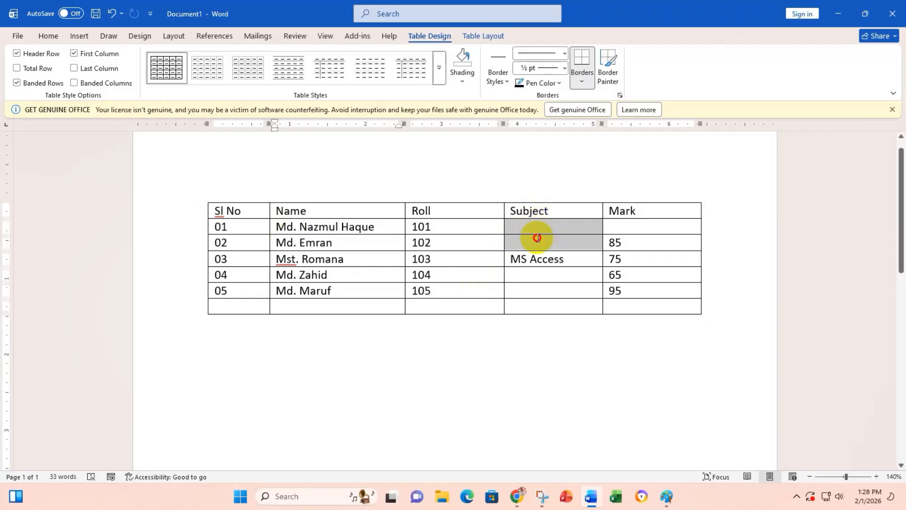
left_click(483, 37)
left_click(374, 66)
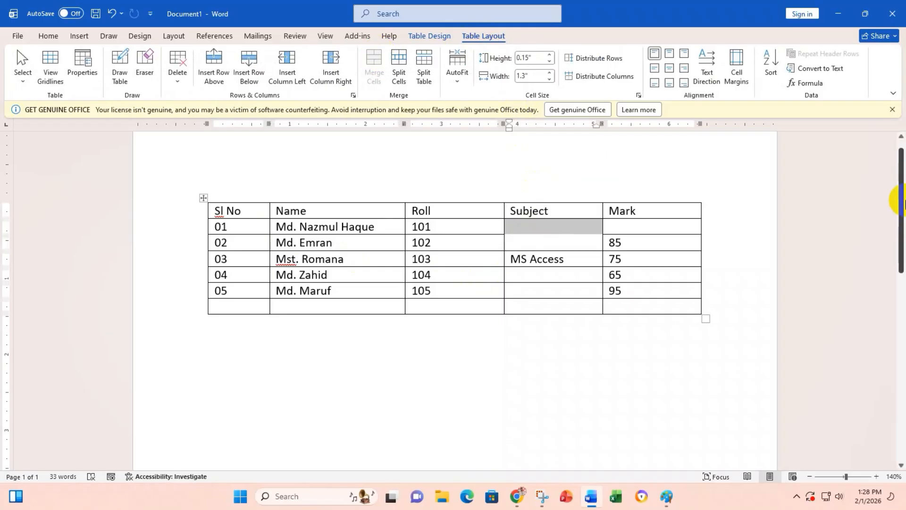
type("MS W")
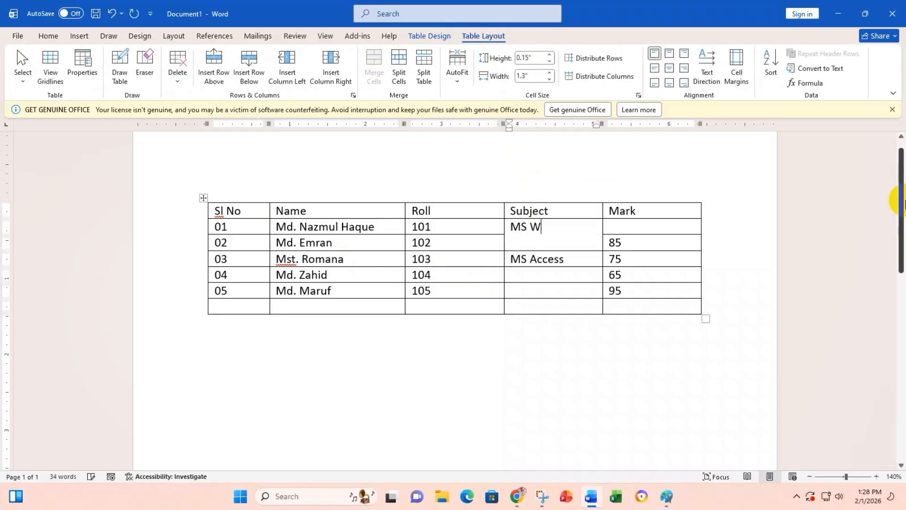
type("o")
key("BackSpace")
key("BackSpace")
key("BackSpace")
type("/ Word")
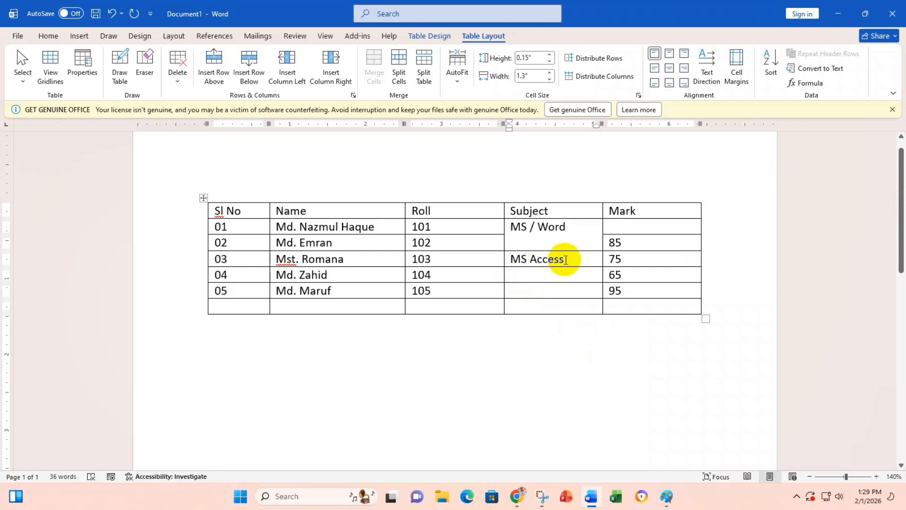
Merge the Subject cells of rows 04–05 and enter 'Ms/ Excel'.
left_click_drag(566, 259, 522, 259)
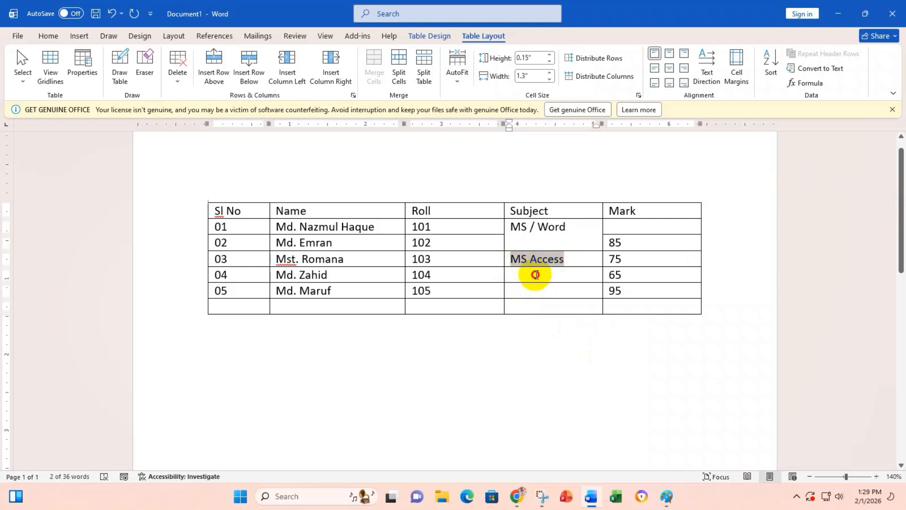
left_click_drag(536, 270, 531, 285)
left_click(374, 64)
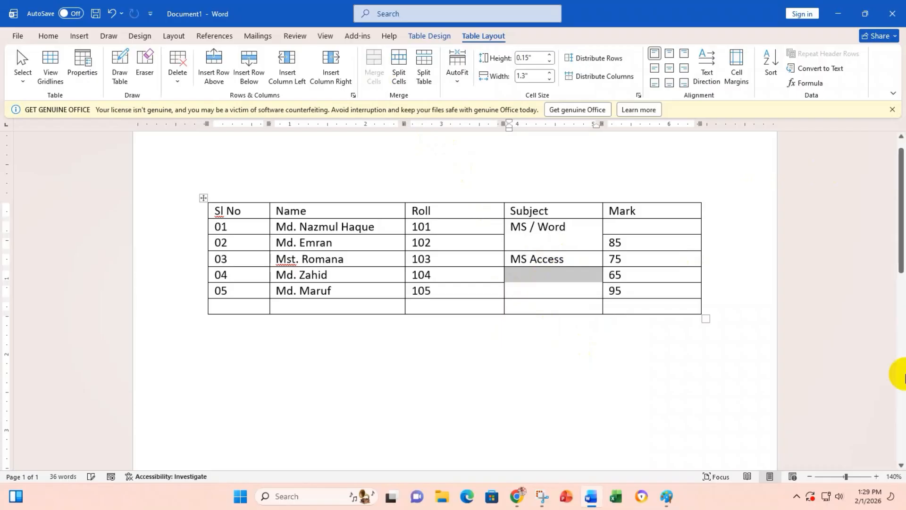
type("E")
key("BackSpace")
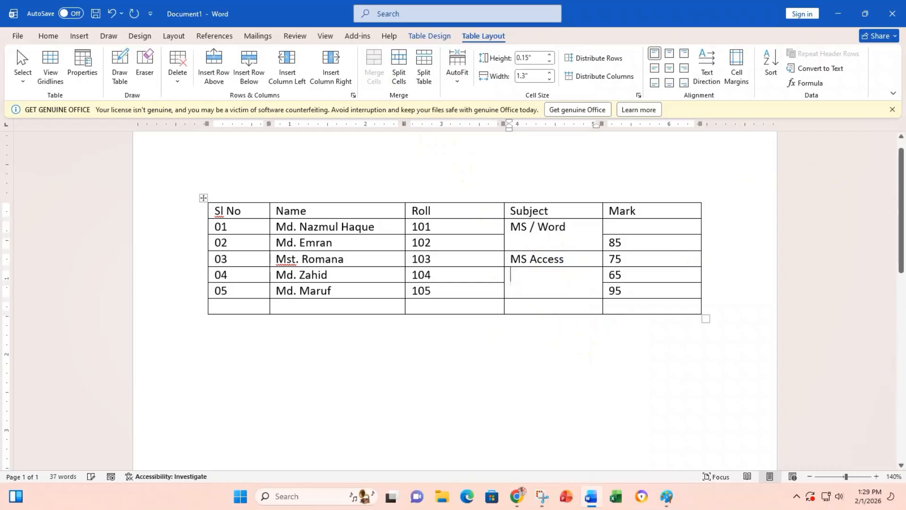
type("Ms")
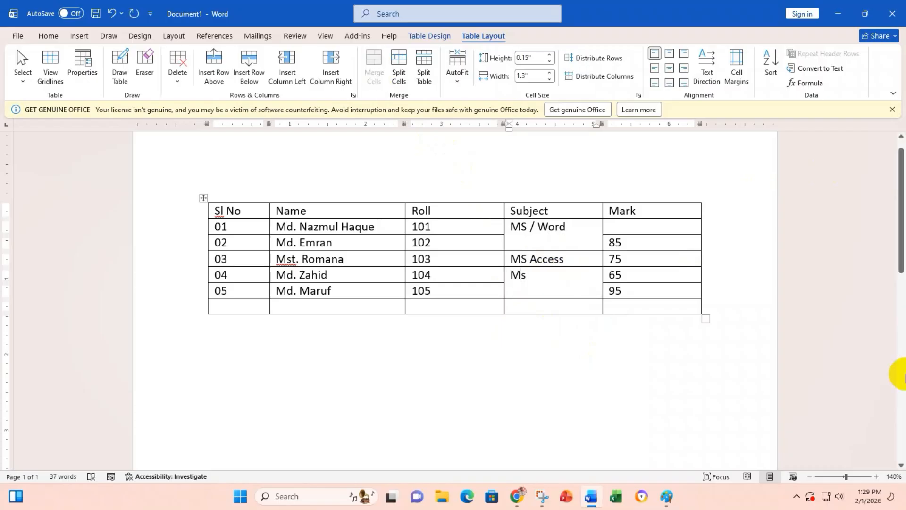
type("/ Excel")
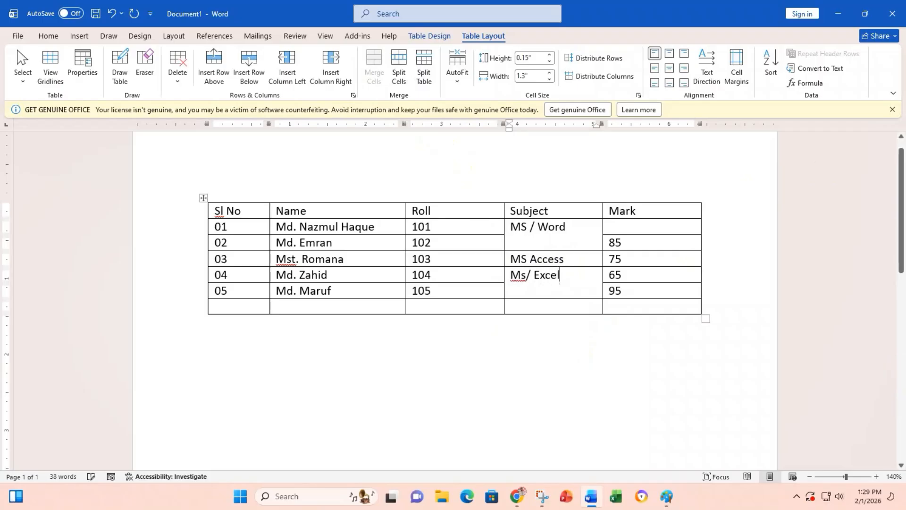
Change 'MS' to 'Ms' in the MS Access and MS / Word cells.
left_click(524, 259)
key("BackSpace")
type("s")
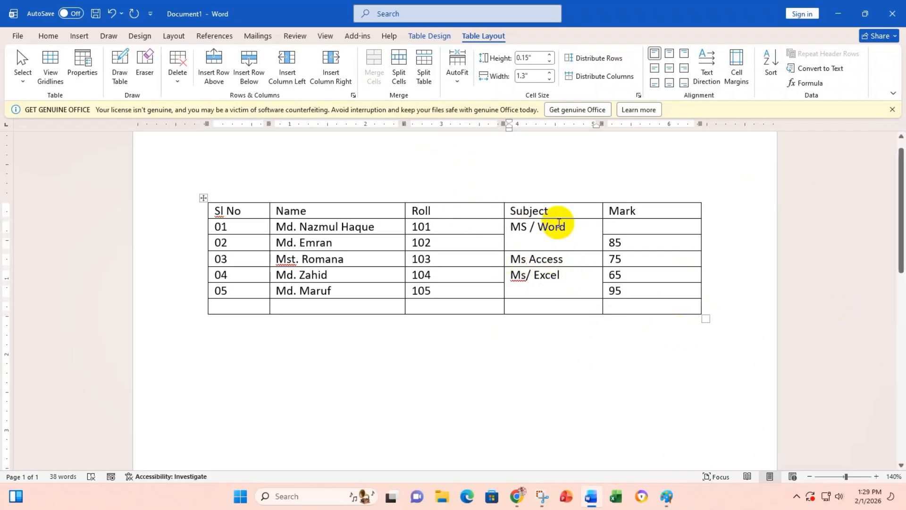
left_click(530, 227)
key("BackSpace")
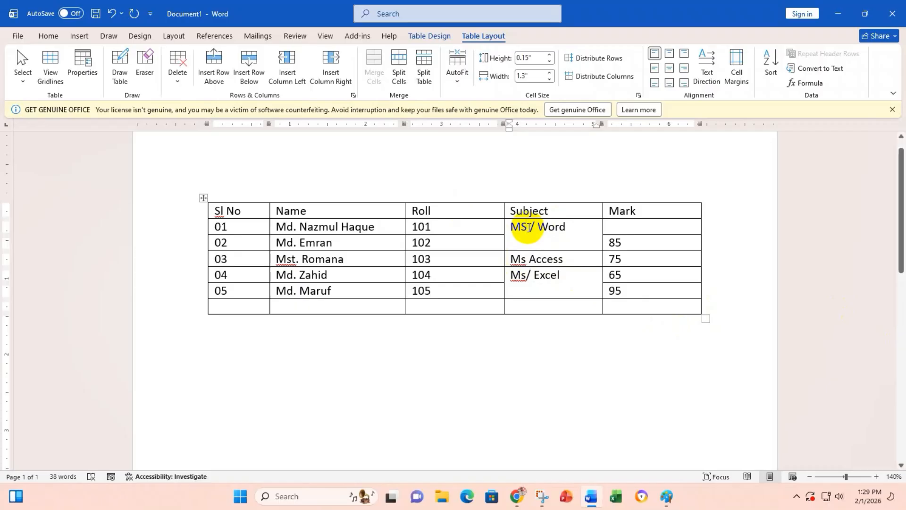
key("BackSpace")
type("s")
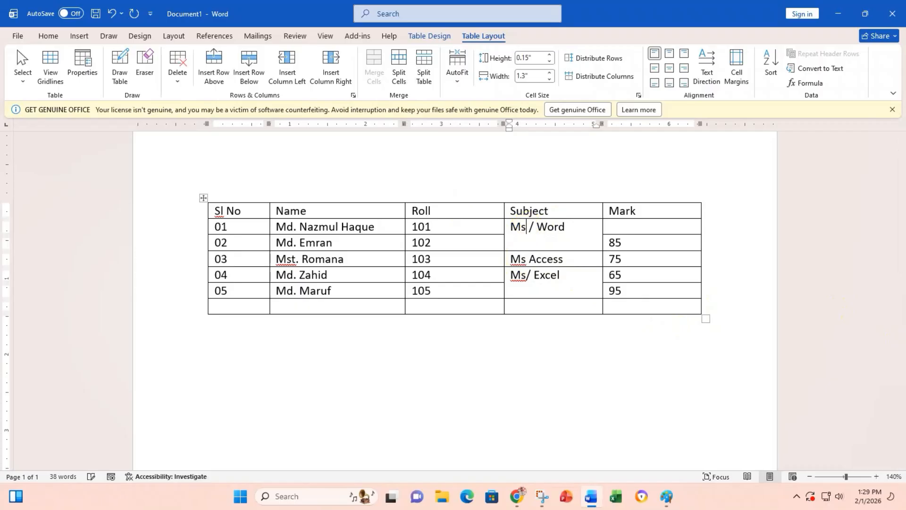
Compare the reference image, underlining its split 50 and 25 marks, then return to Word.
left_click(562, 304)
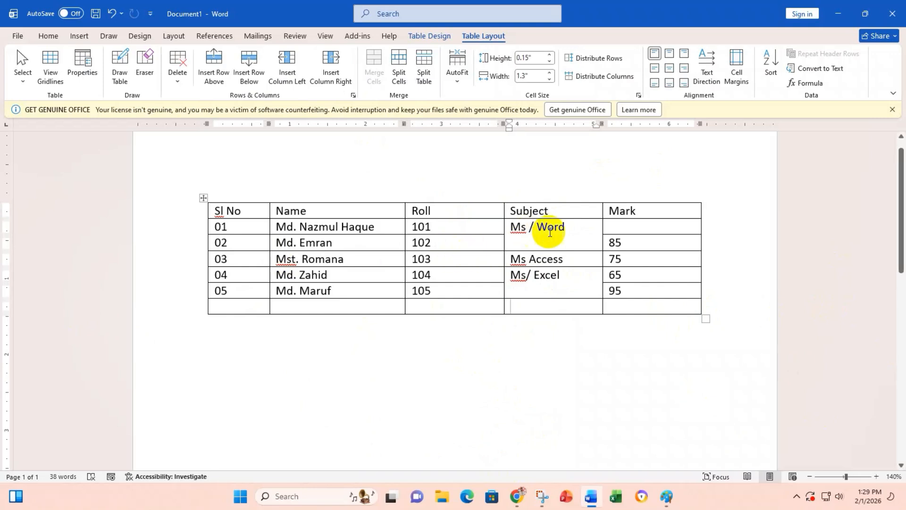
mouse_move(511, 194)
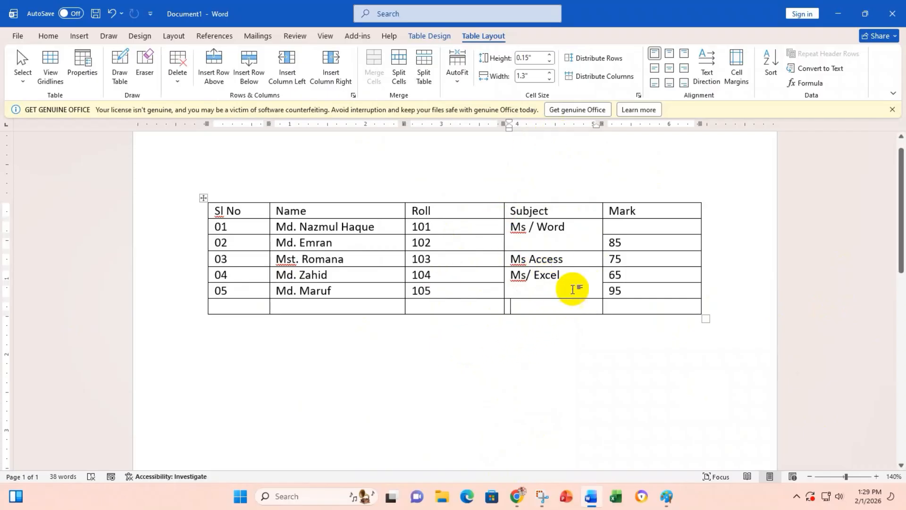
left_click(550, 306)
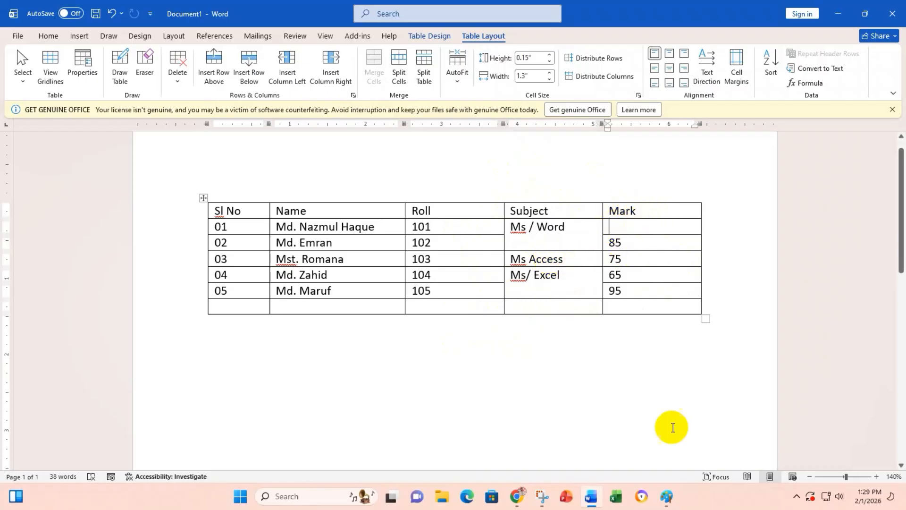
left_click(666, 496)
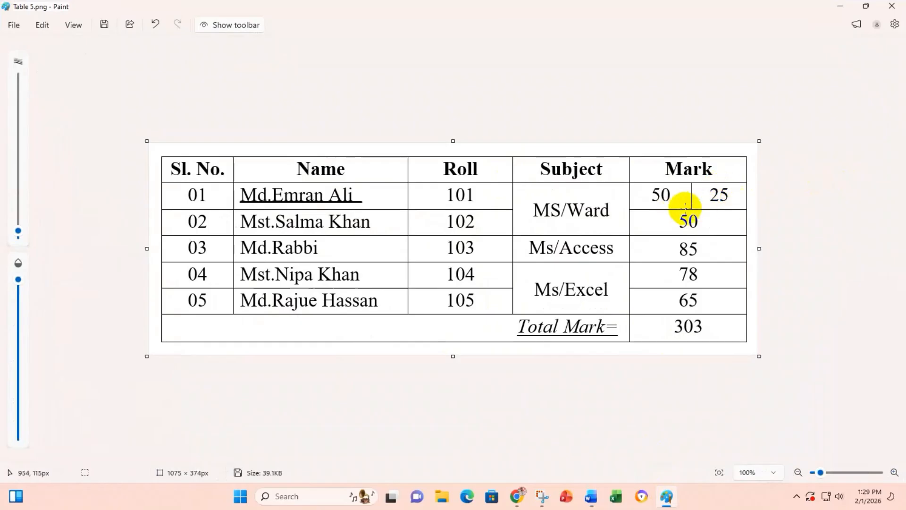
left_click_drag(652, 206, 726, 203)
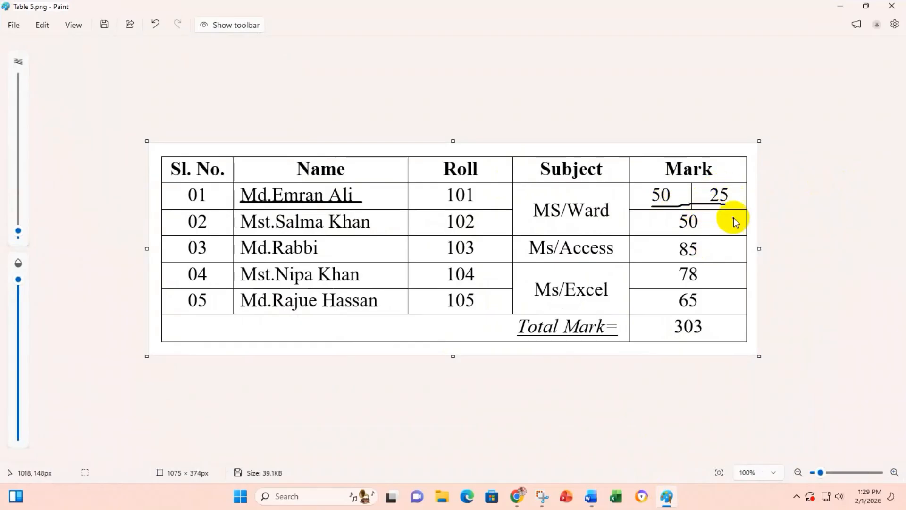
left_click(839, 10)
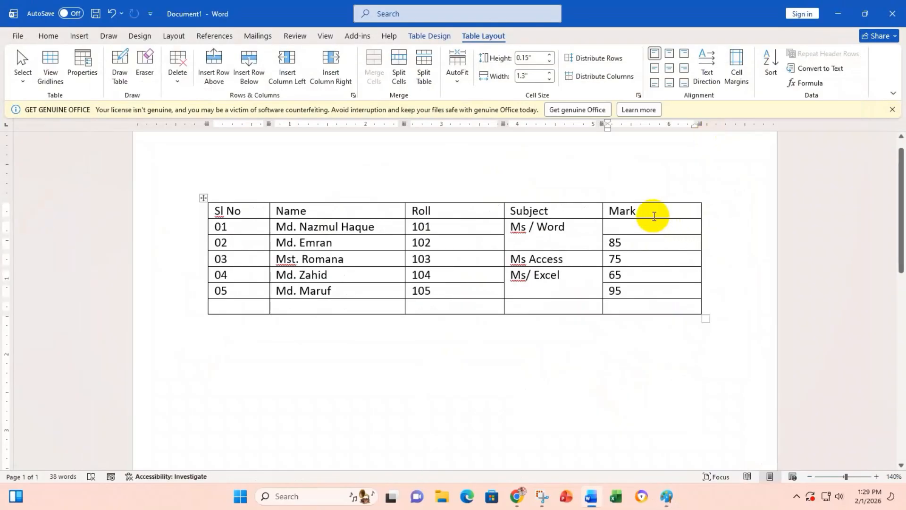
Split row 01's Mark cell in two, enter 75 and 68, then view the reference image.
left_click(399, 70)
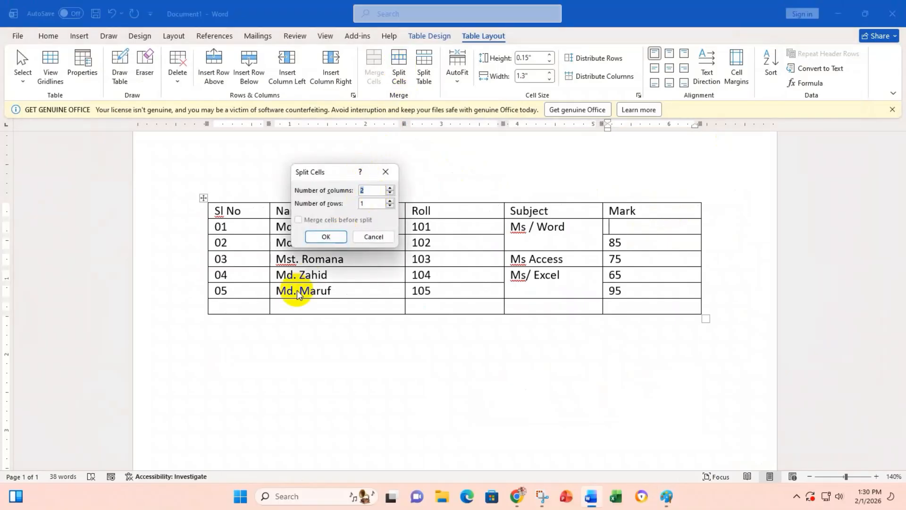
left_click(326, 236)
left_click(634, 228)
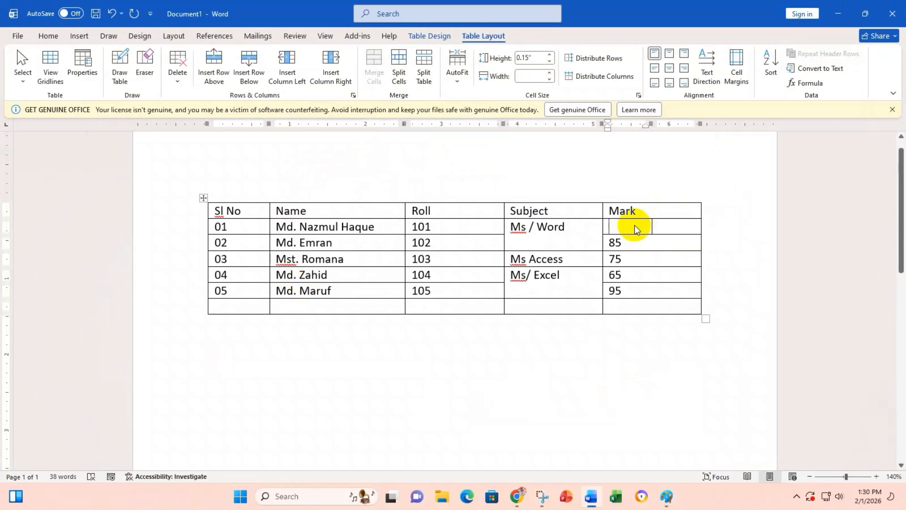
type("75")
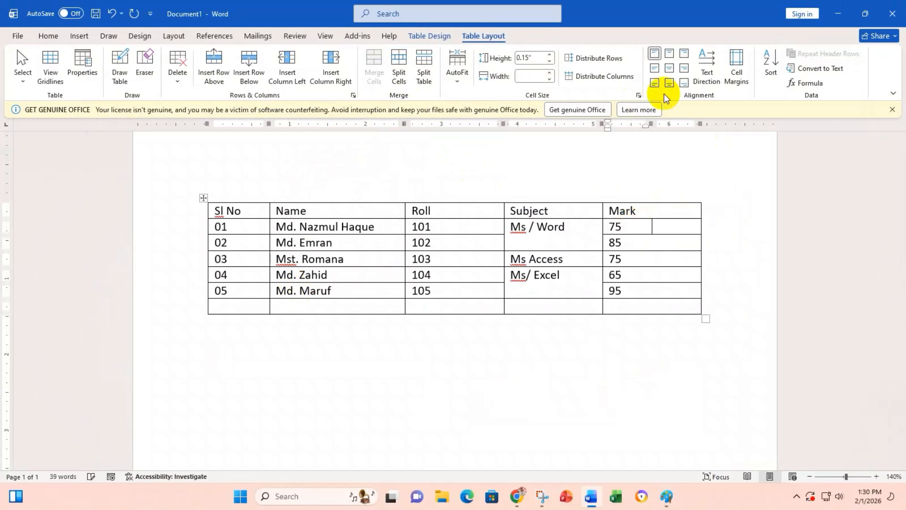
left_click(669, 229)
type("68")
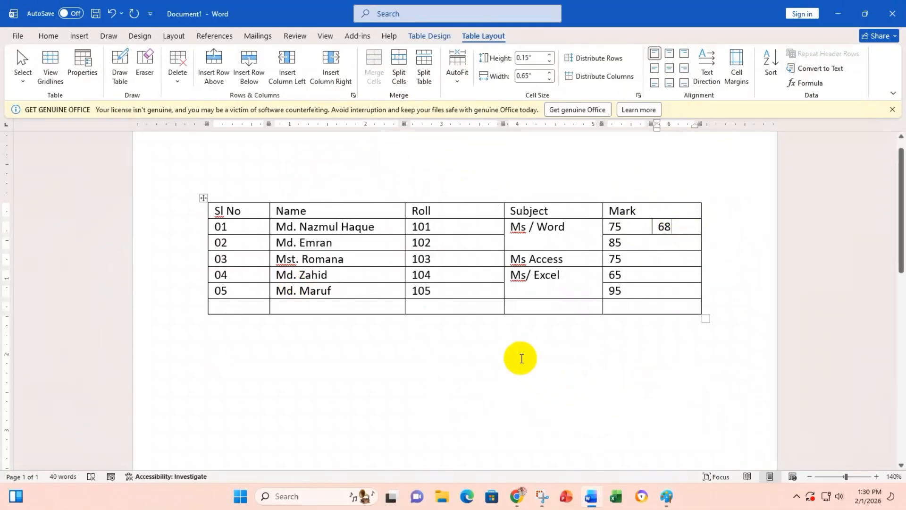
left_click(667, 496)
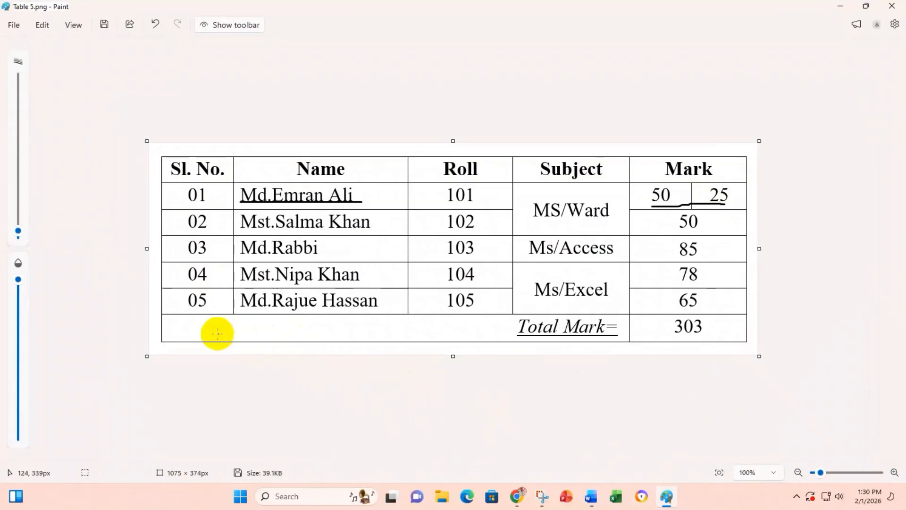
Underline Total Mark= and mark the empty bottom-left cell in the reference, then minimize Paint.
left_click_drag(511, 338, 630, 338)
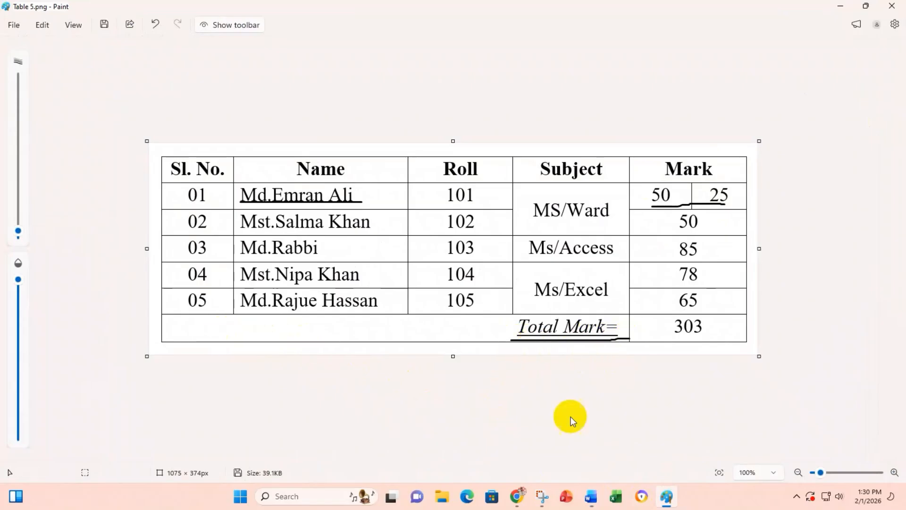
left_click_drag(181, 326, 529, 334)
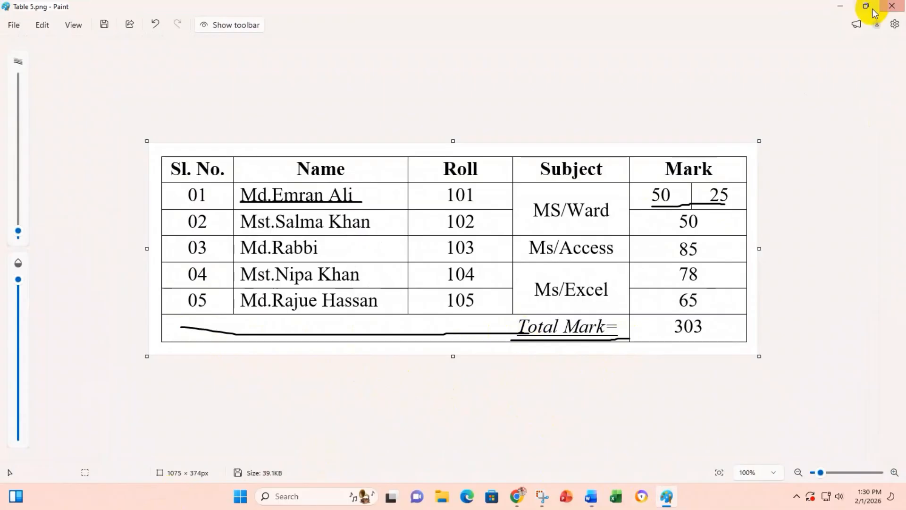
left_click(841, 7)
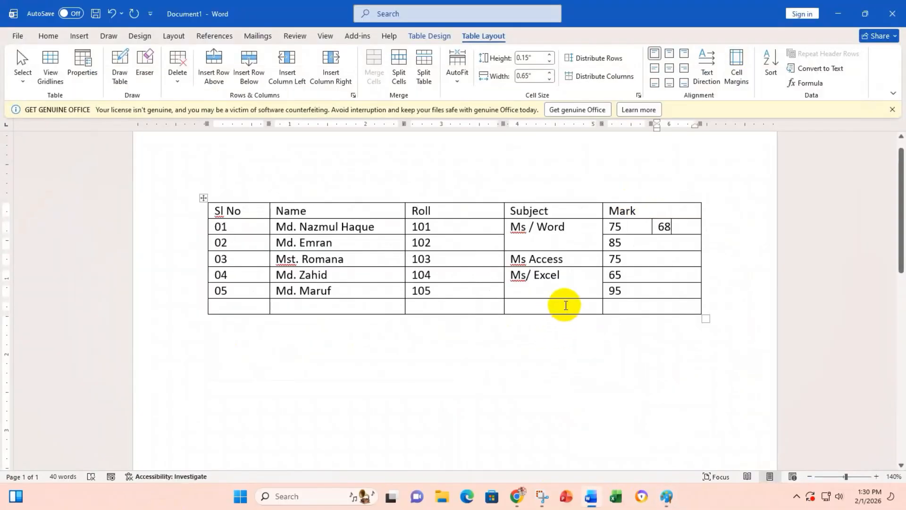
Merge the bottom-row cells left of Mark into a right-aligned 'Total Mark=' label and open Formula for the total.
left_click_drag(590, 305, 263, 307)
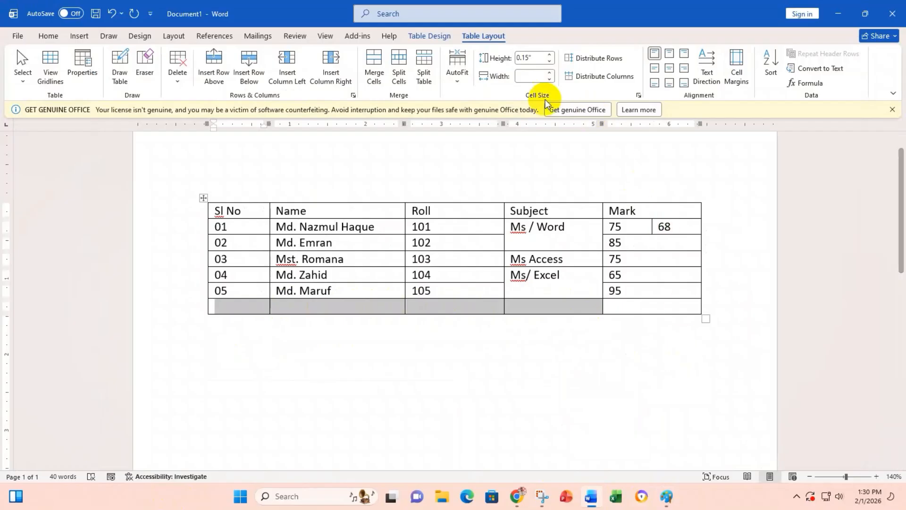
left_click(374, 66)
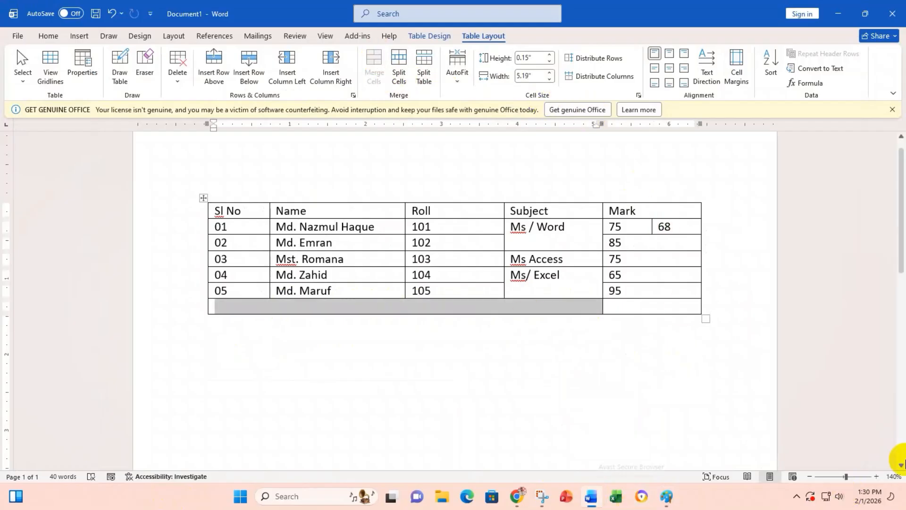
type("To")
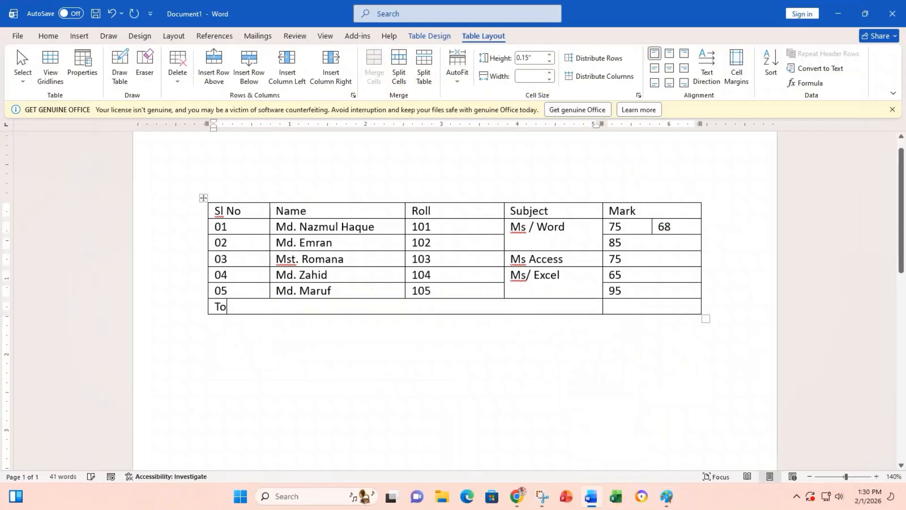
type("tal Mark=")
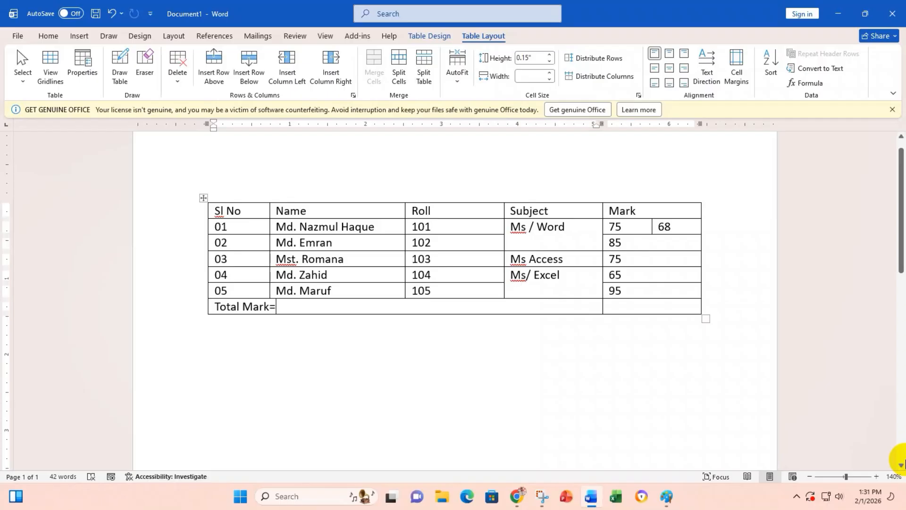
left_click(687, 73)
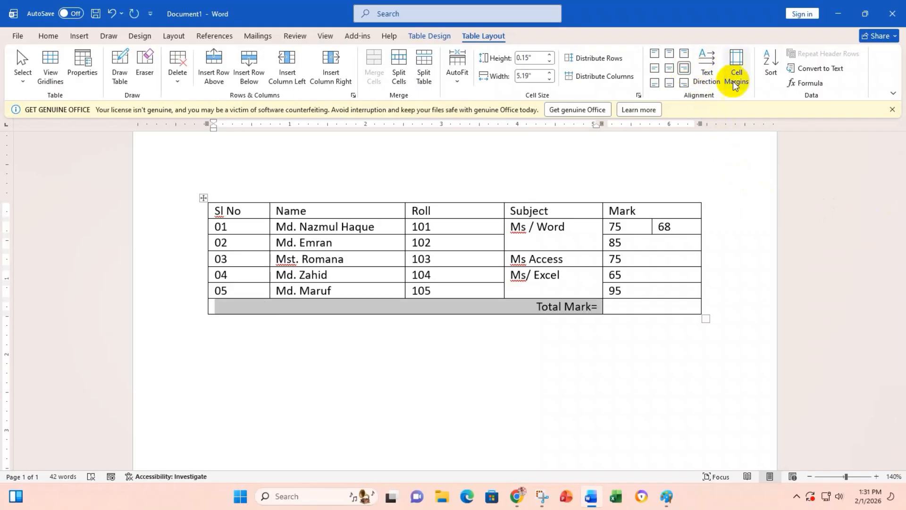
left_click(642, 307)
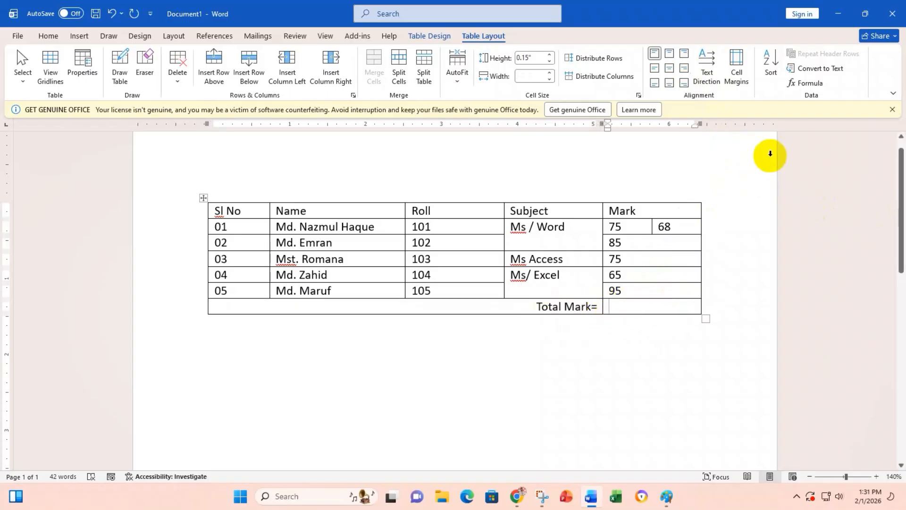
left_click(808, 83)
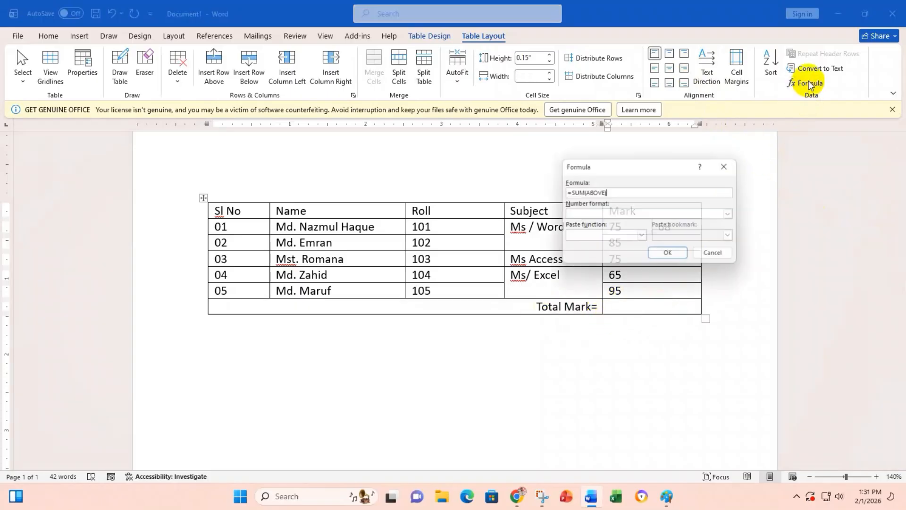
Accept =SUM(ABOVE) so the total cell shows 388, then verify against the reference image.
left_click(672, 256)
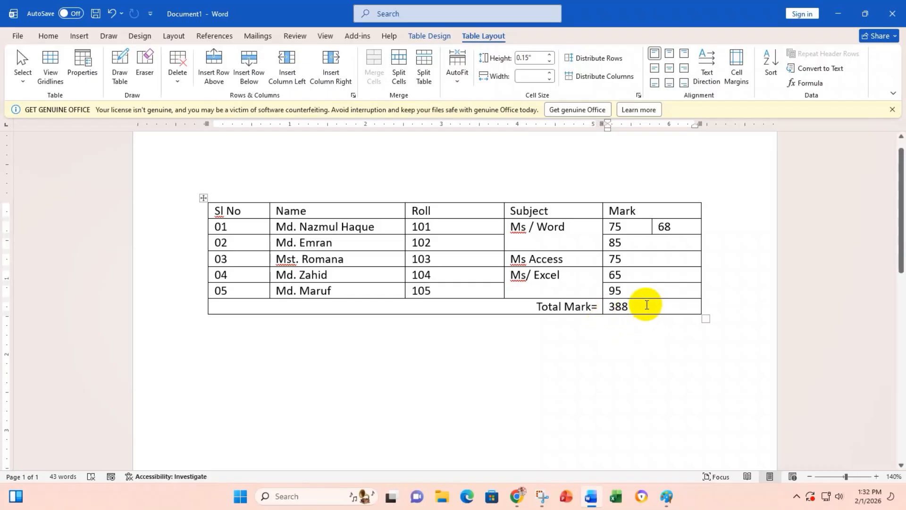
key("shift+Home")
key("BackSpace")
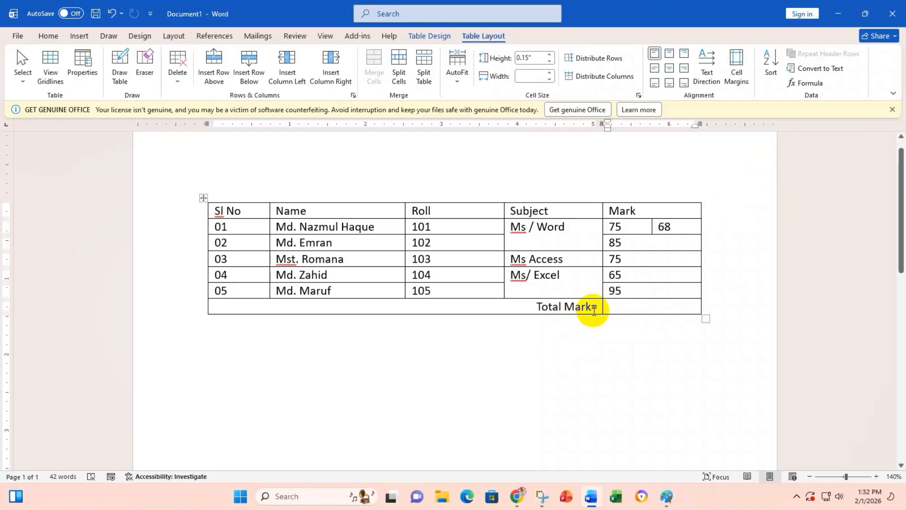
left_click_drag(596, 307, 537, 307)
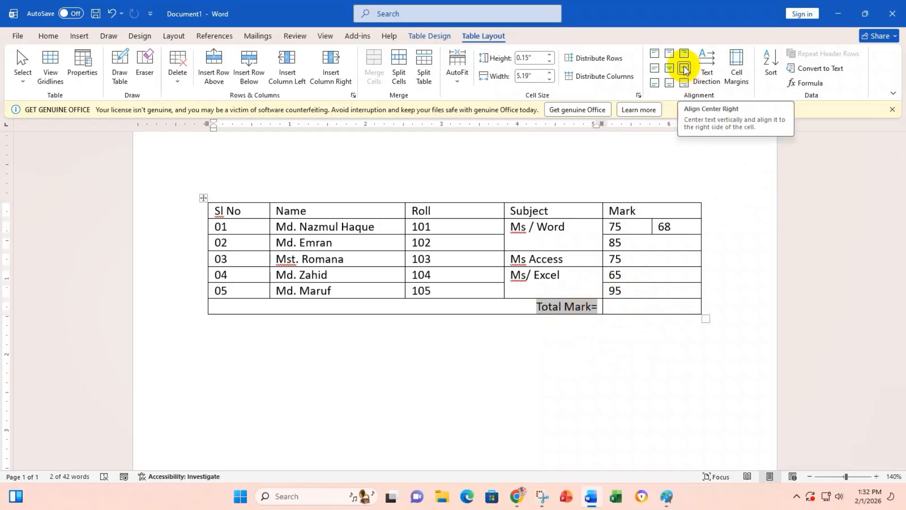
left_click(627, 306)
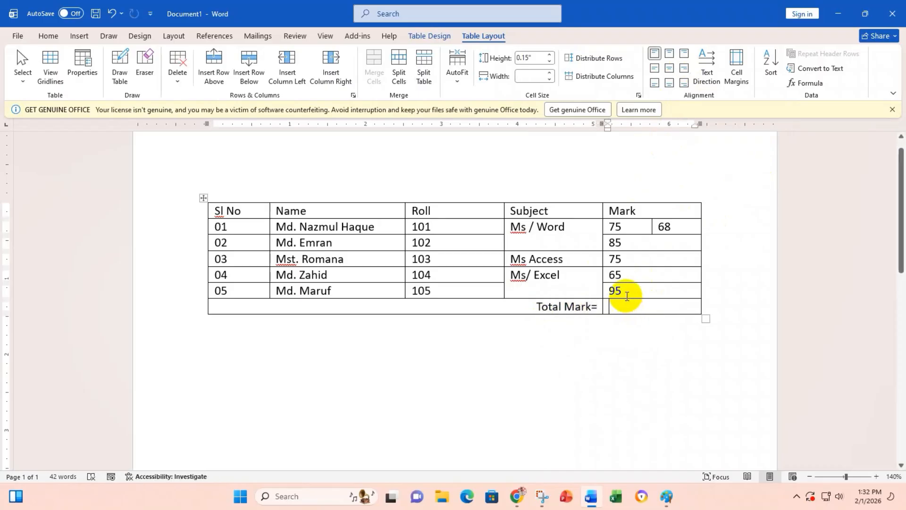
key("ctrl+z")
left_click(642, 303)
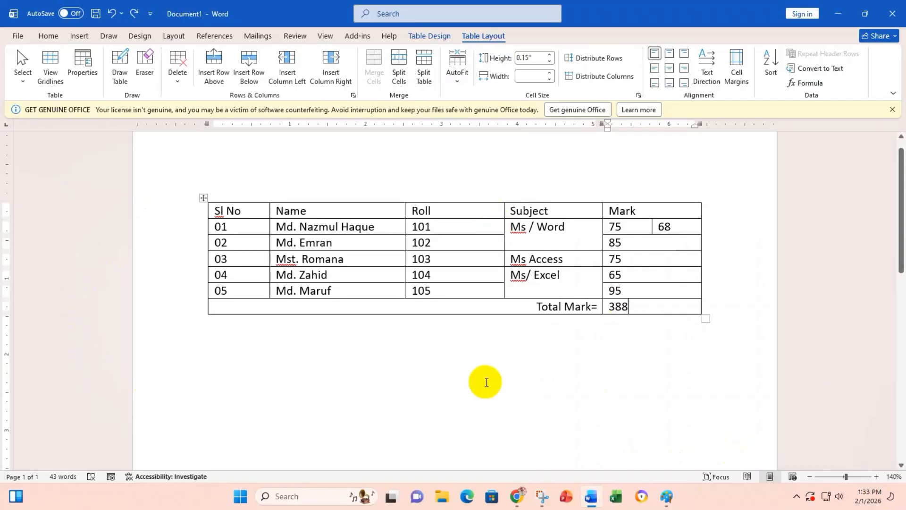
left_click(668, 495)
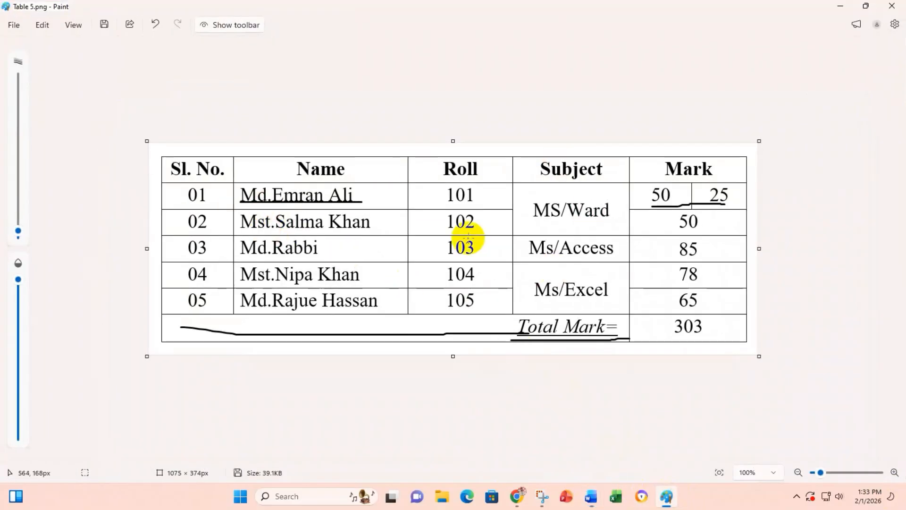
left_click(841, 6)
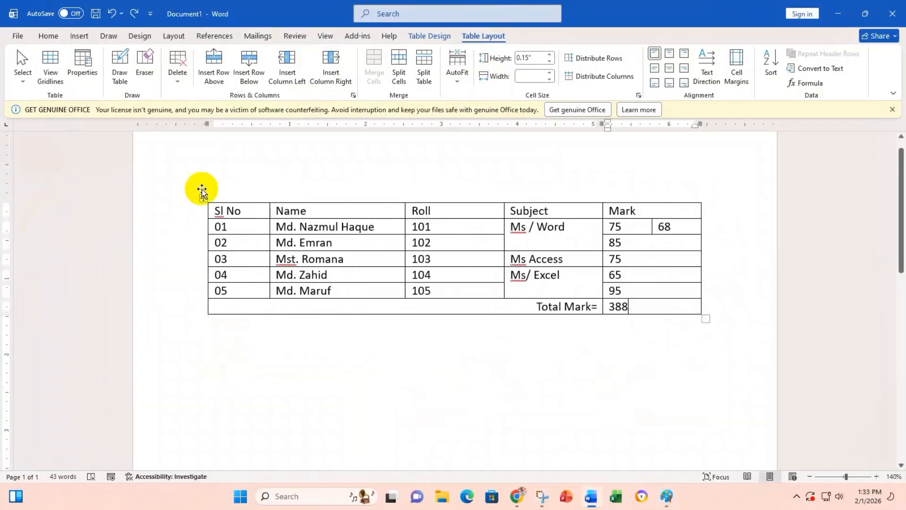
Set the whole table's text to Times New Roman, size 14, and close the Get Genuine Office banner.
left_click(202, 198)
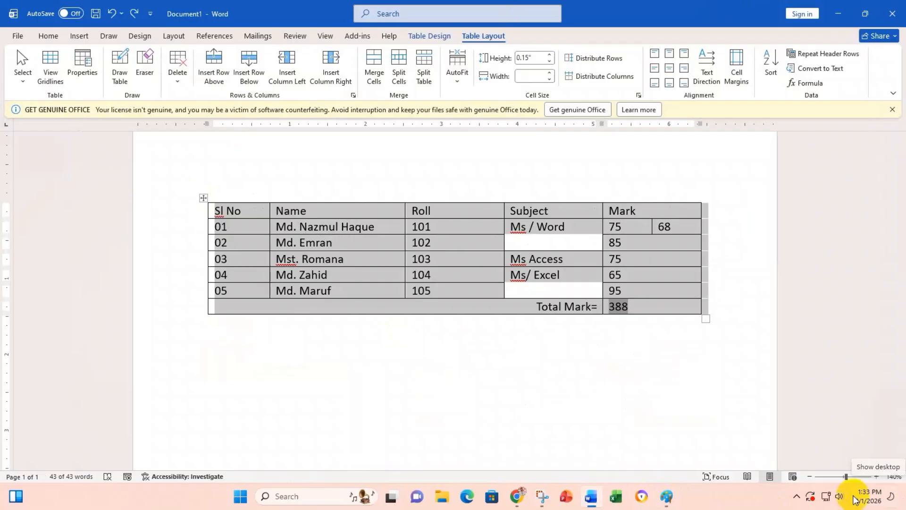
left_click(49, 37)
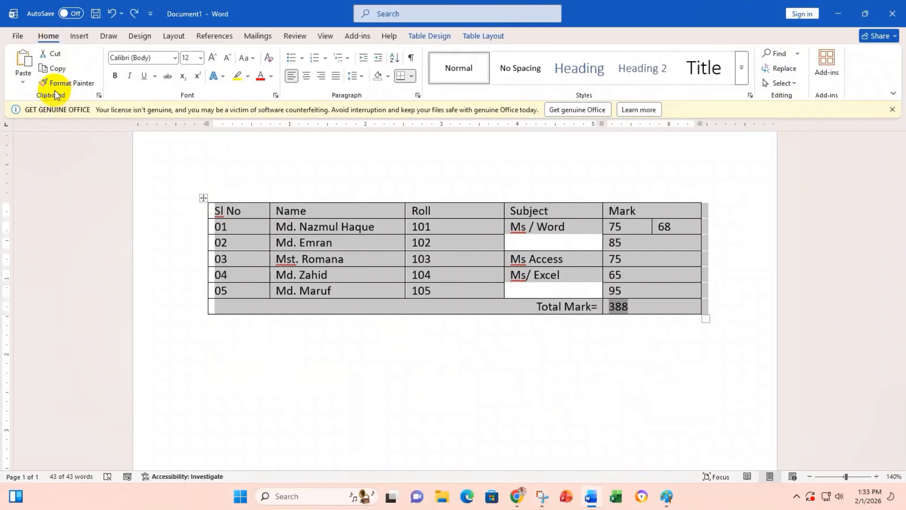
left_click(175, 57)
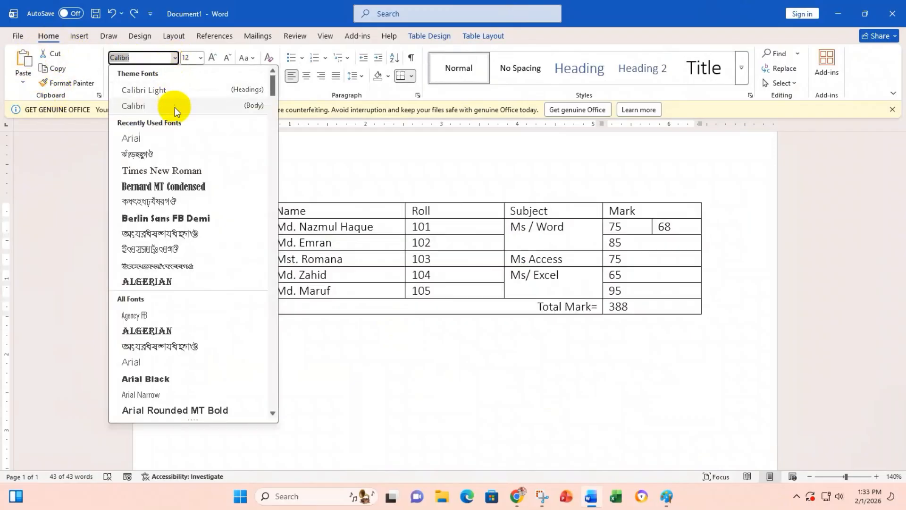
left_click(180, 172)
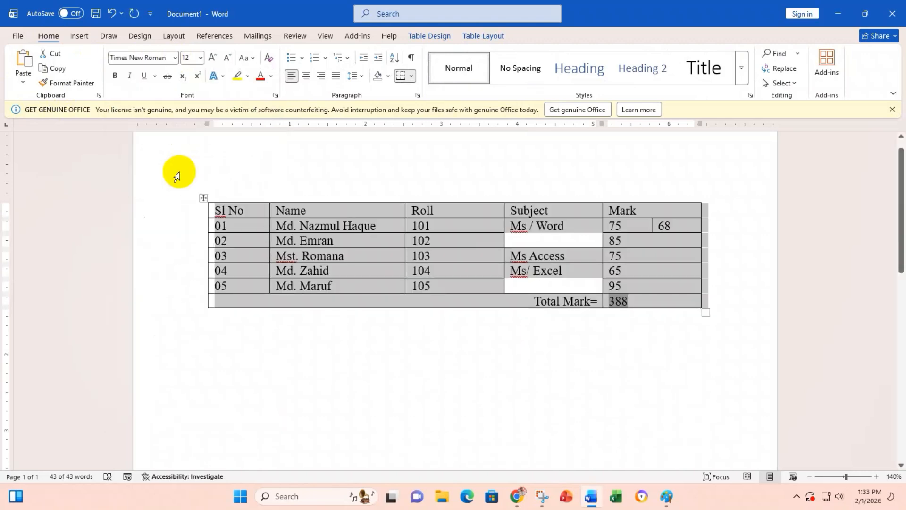
left_click(201, 59)
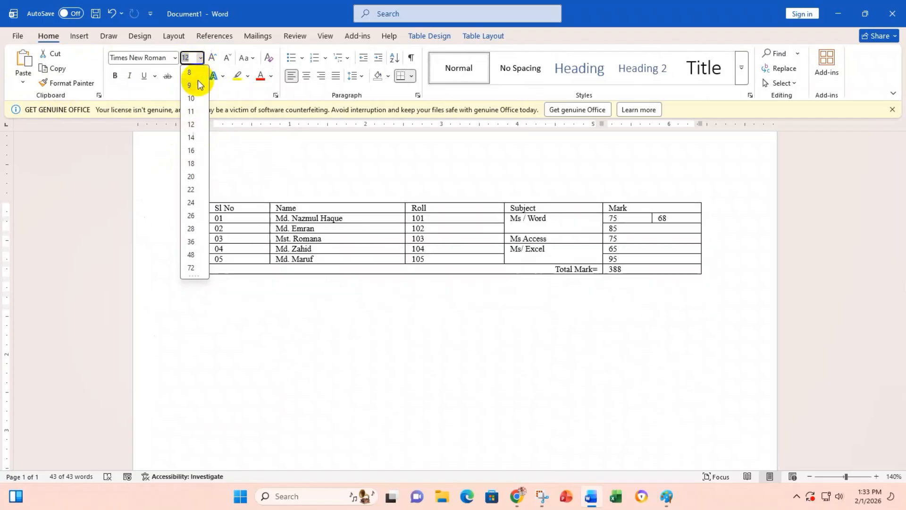
left_click(195, 136)
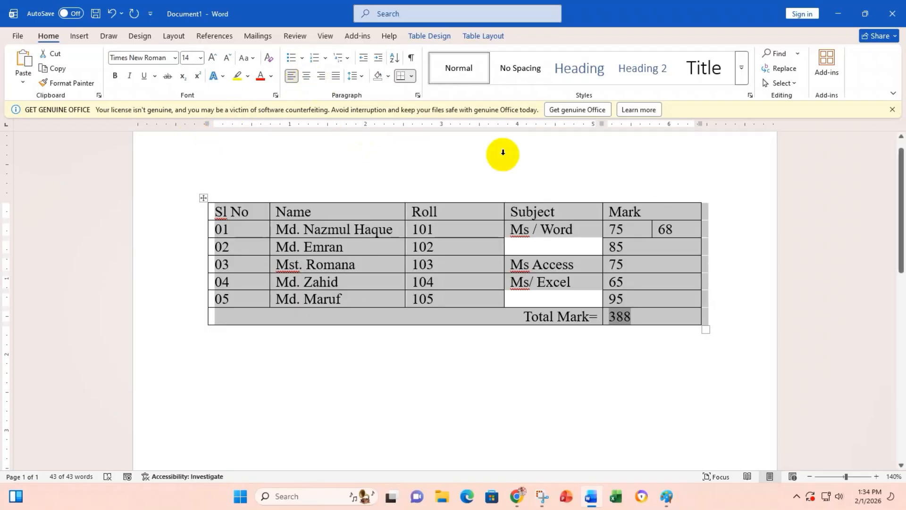
left_click(892, 110)
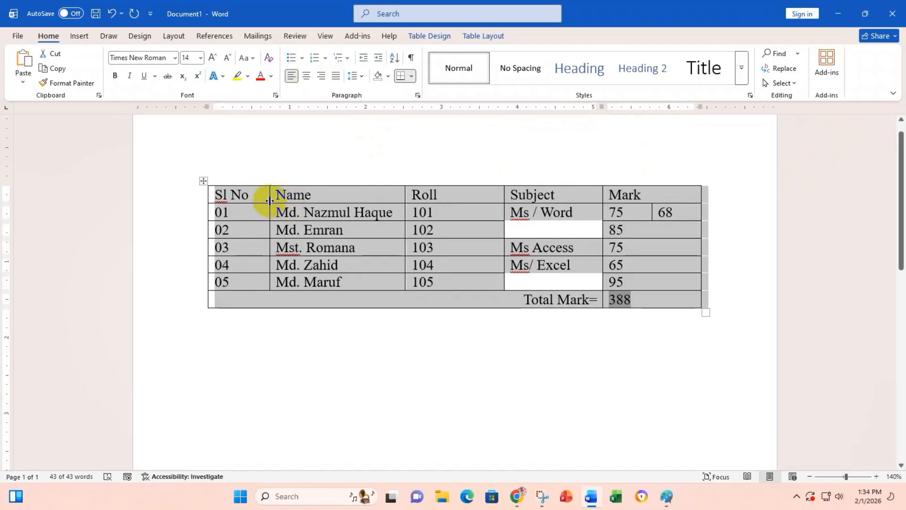
Make the header row headings bold and centred.
left_click(254, 197)
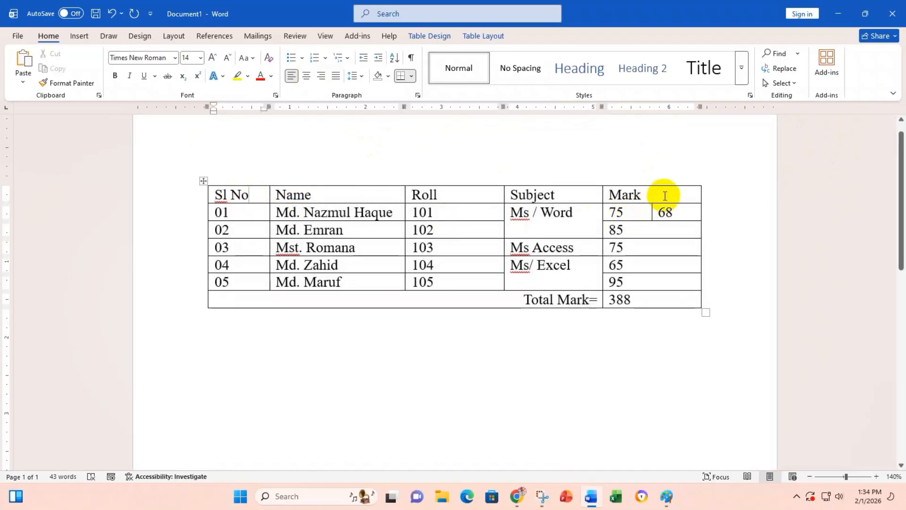
left_click_drag(663, 194, 239, 189)
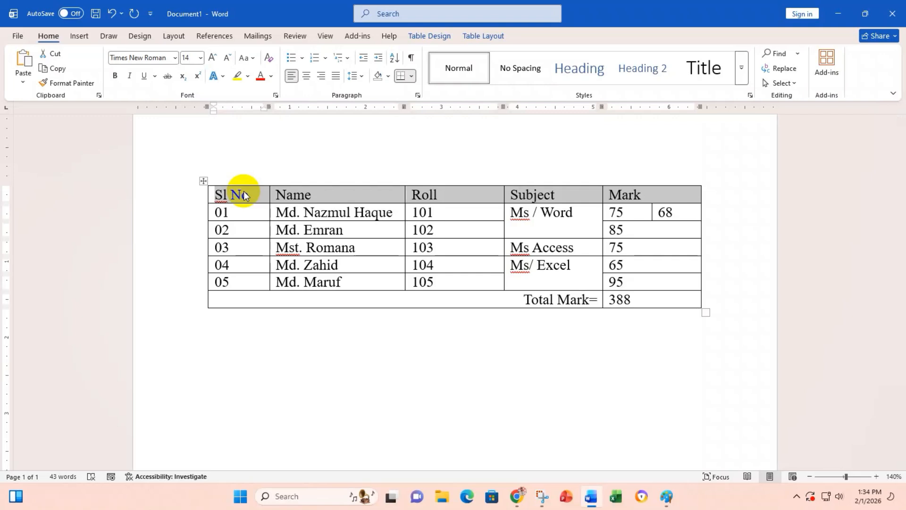
key("ctrl+c")
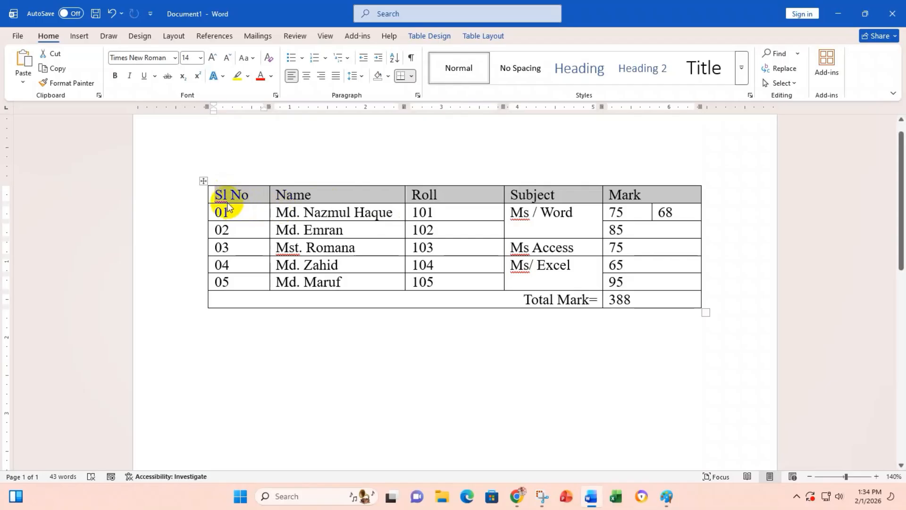
left_click(114, 76)
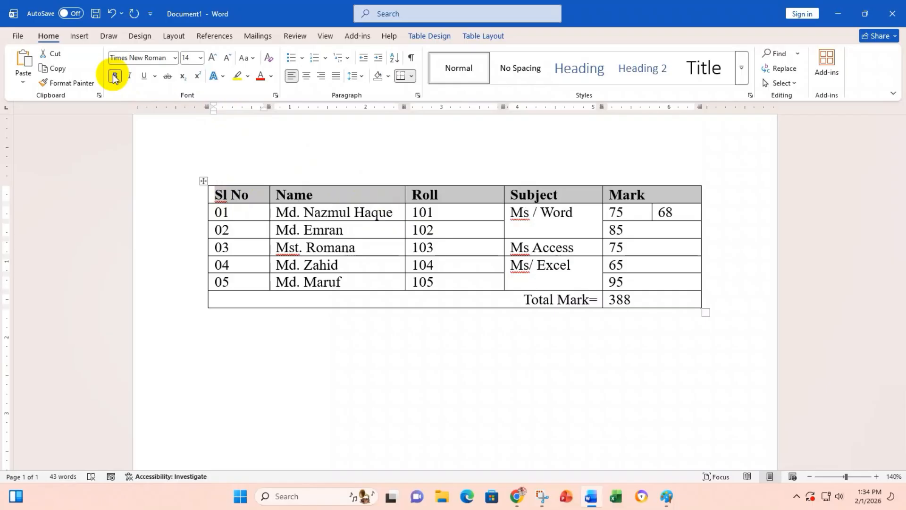
left_click(307, 77)
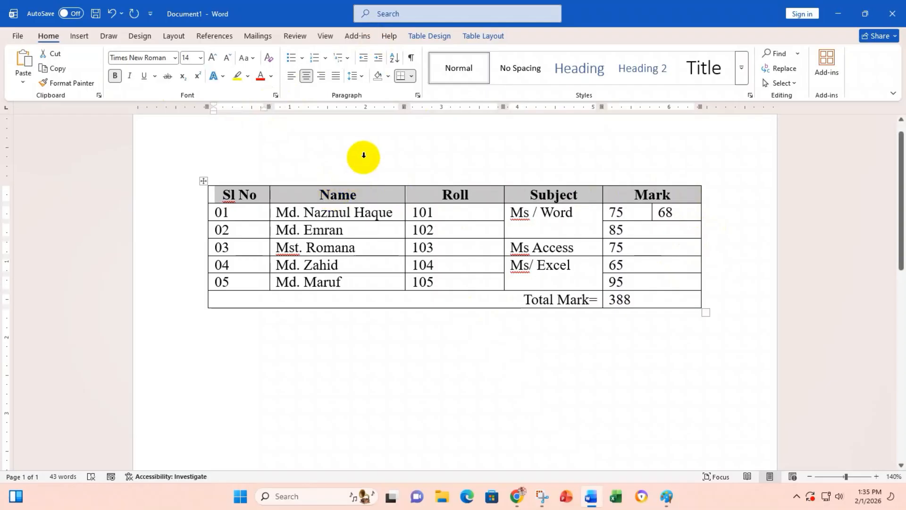
Shade the selected header row with Gold, Accent 4.
left_click(388, 77)
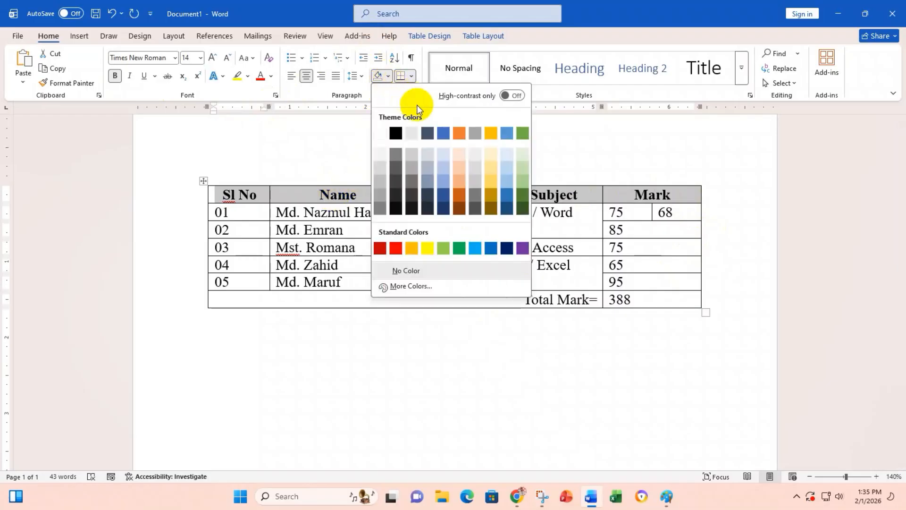
left_click(492, 134)
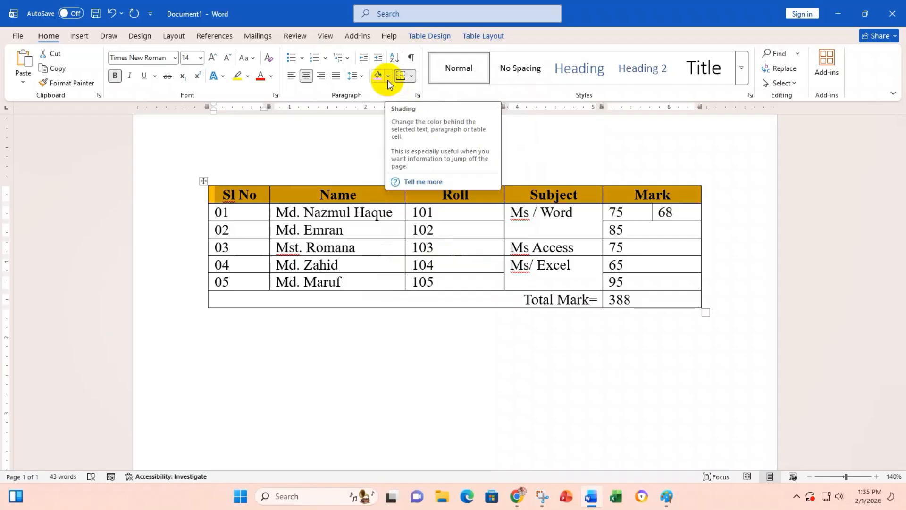
left_click(378, 225)
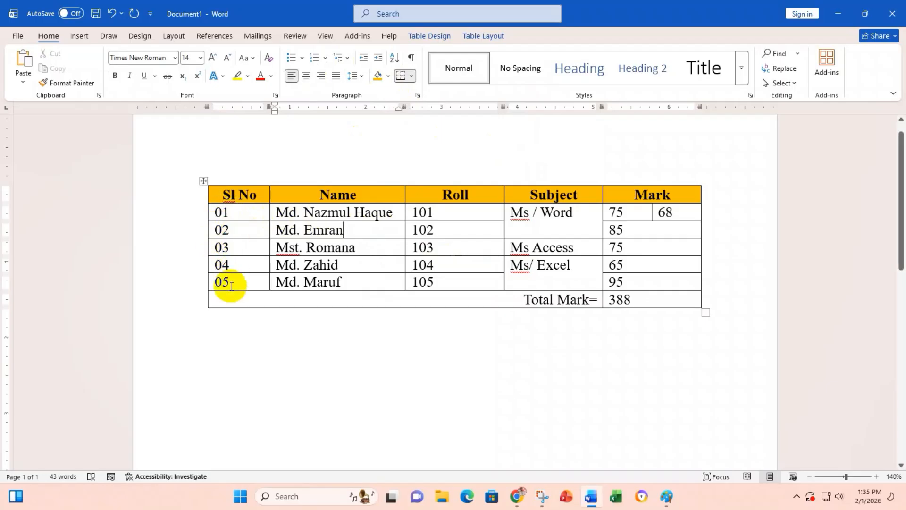
Centre the Sl No entries 01–05, Roll numbers 101–105 and the three subject cells.
left_click(236, 212)
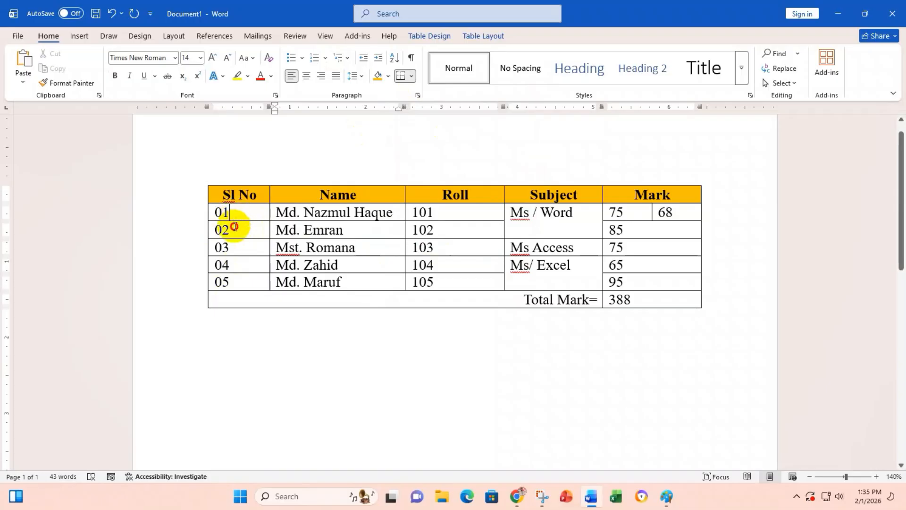
left_click_drag(235, 226, 233, 279)
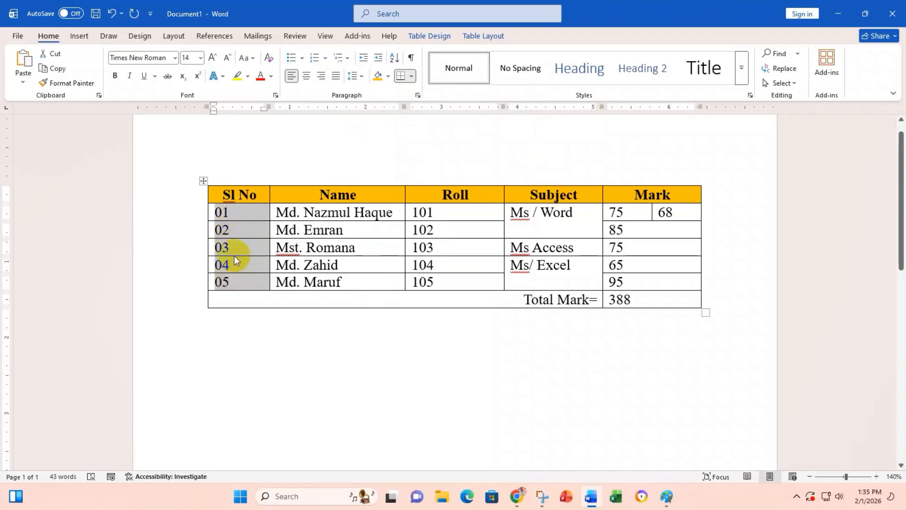
left_click(307, 76)
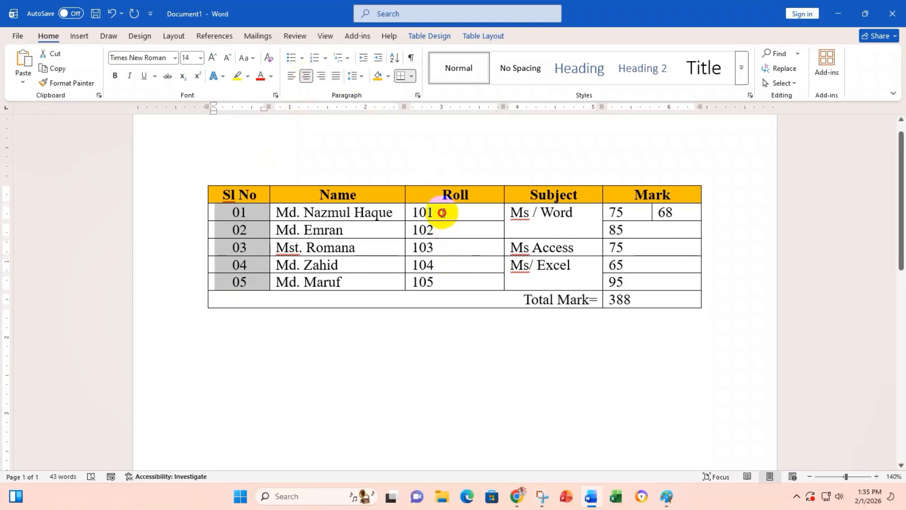
left_click_drag(441, 211, 438, 284)
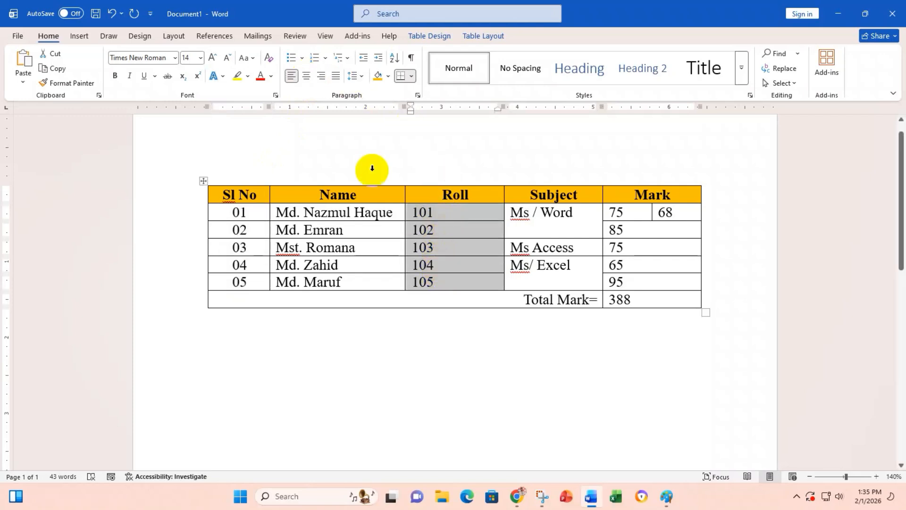
left_click(308, 76)
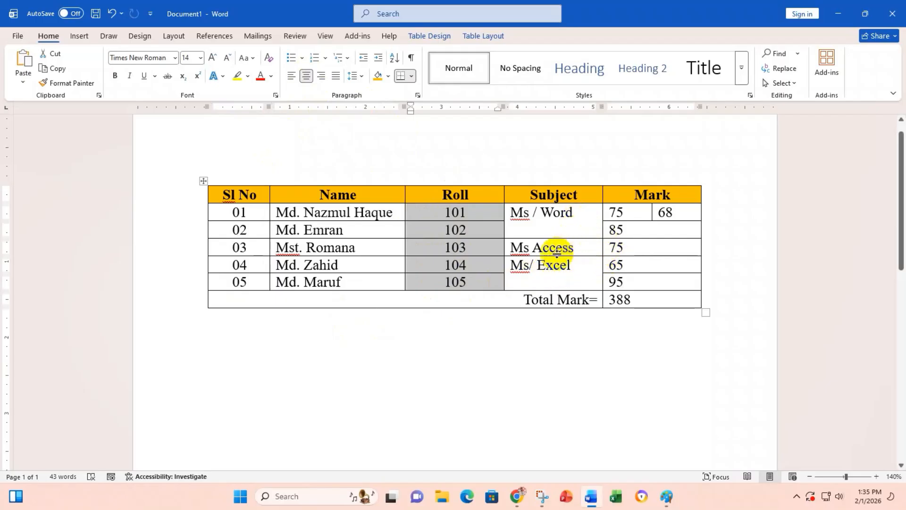
left_click_drag(550, 217, 553, 264)
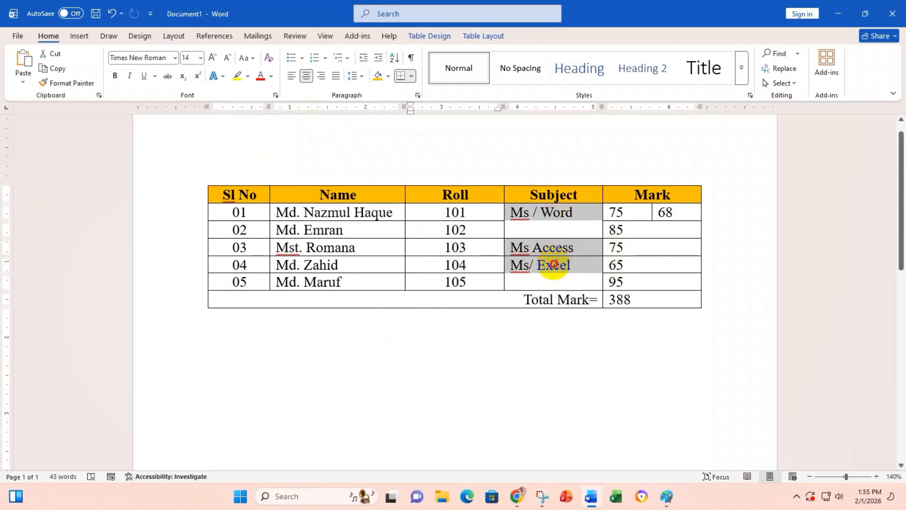
left_click(307, 77)
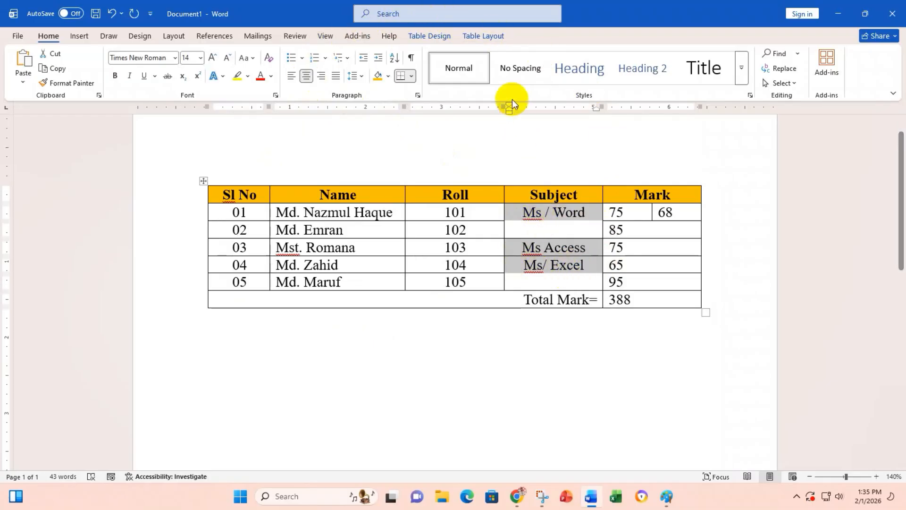
Apply Align Center to the subject cells and the Mark column values from 75 down to 388.
left_click(491, 37)
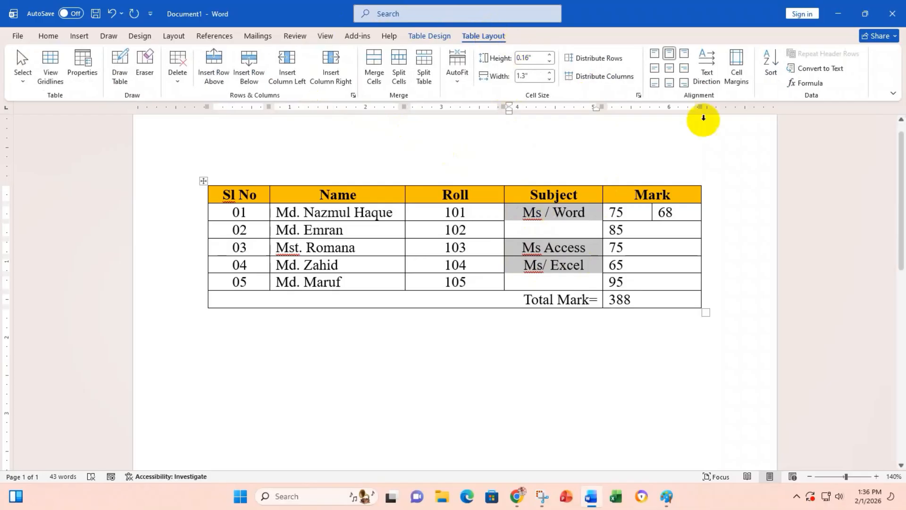
left_click(670, 68)
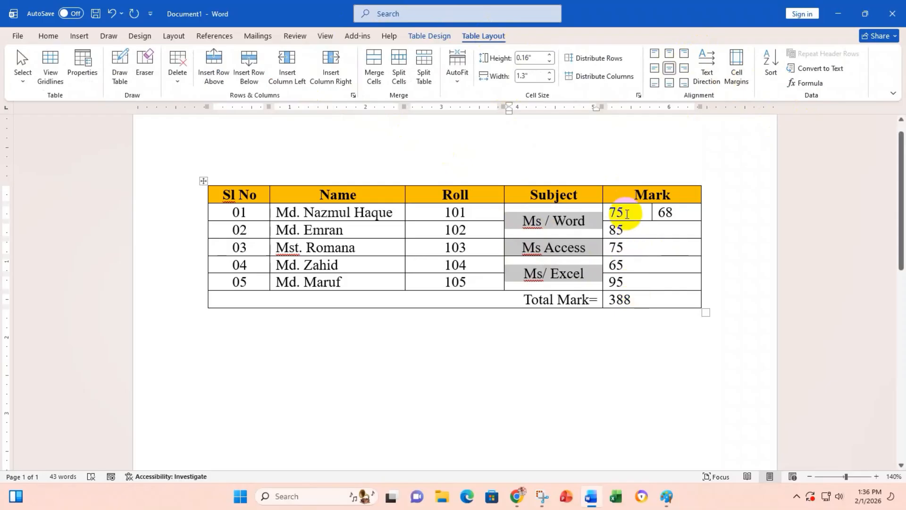
left_click_drag(623, 210, 639, 295)
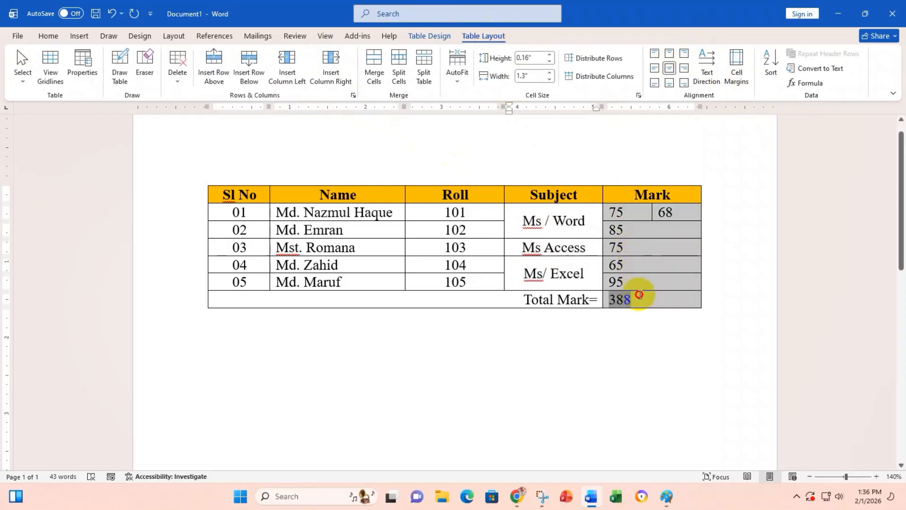
left_click(669, 70)
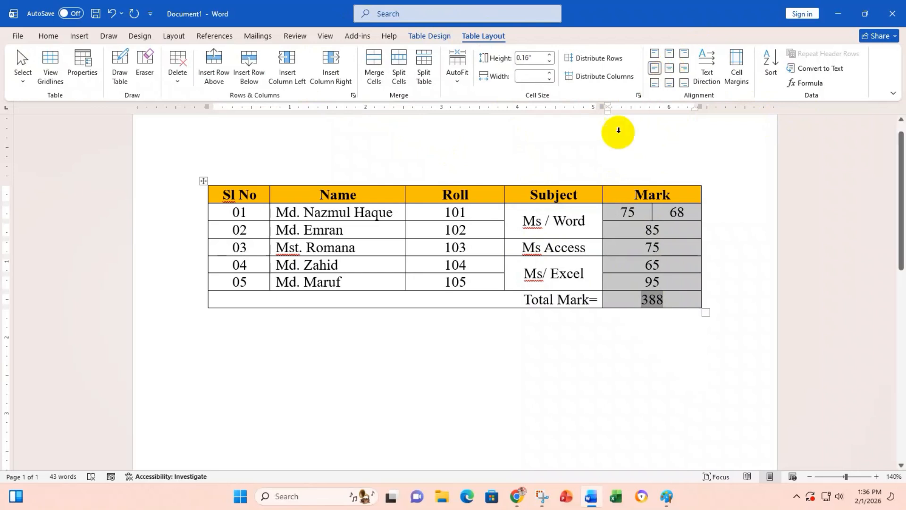
left_click_drag(523, 299, 596, 303)
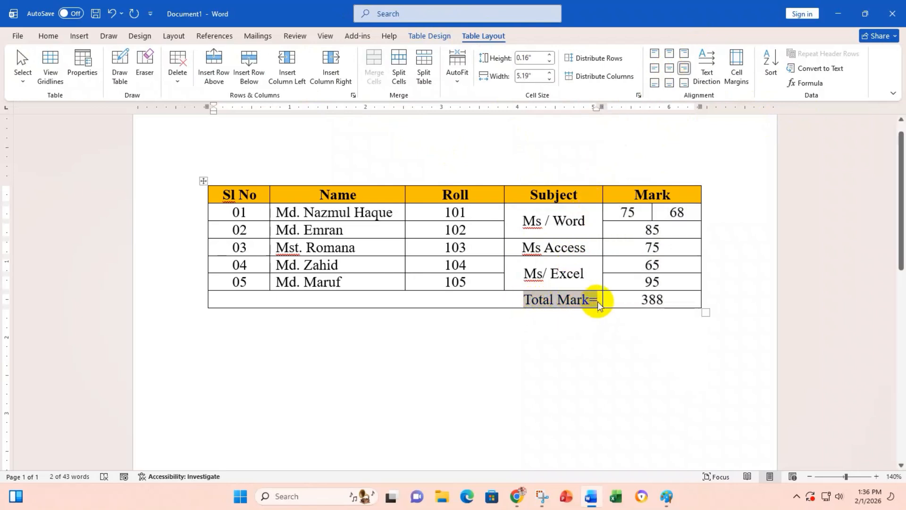
Make the selected Total Mark= label italic and underlined.
left_click(53, 35)
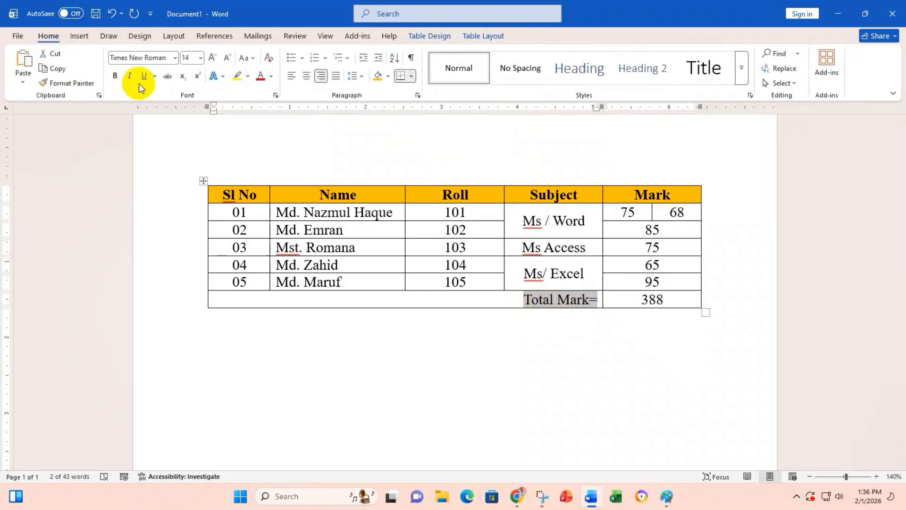
left_click(128, 79)
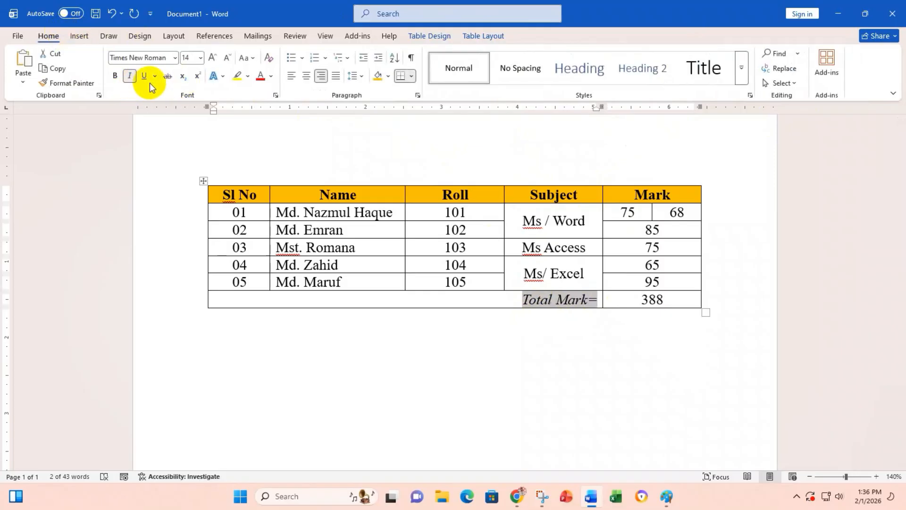
left_click(144, 78)
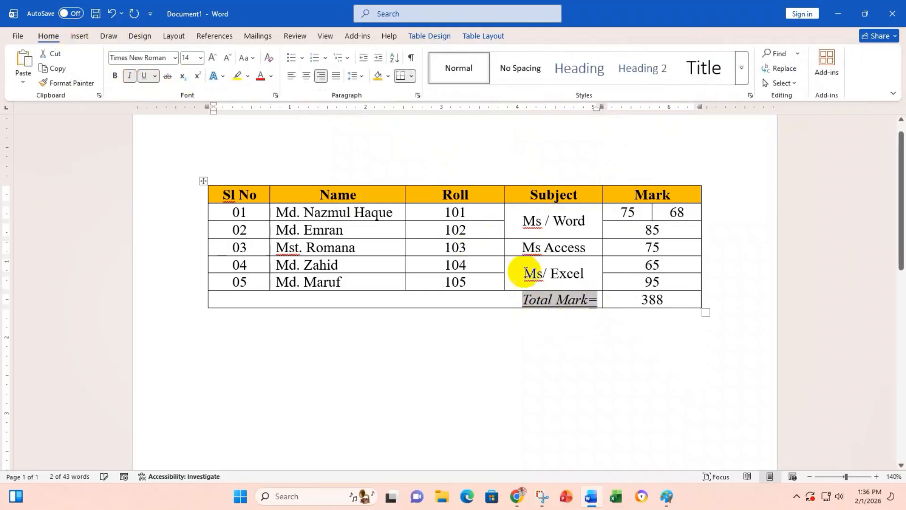
left_click(660, 340)
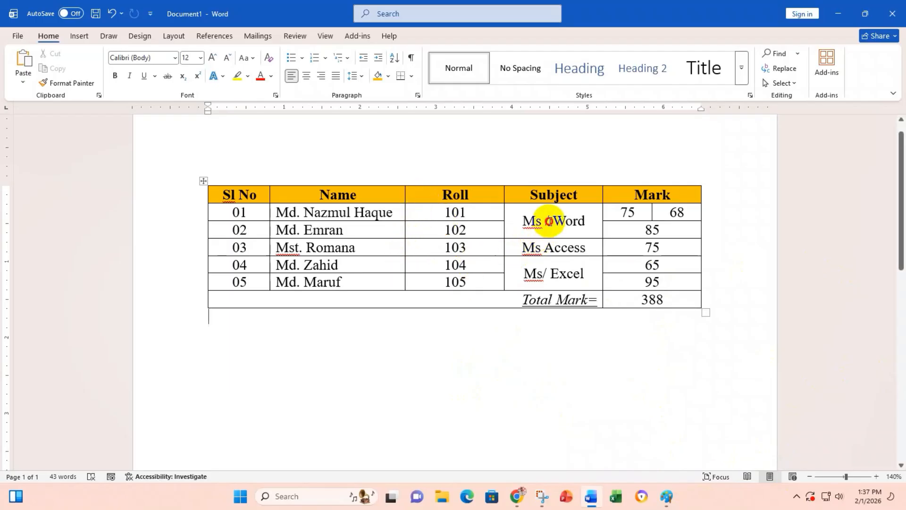
Select all document content with Ctrl+A and delete the marks table, leaving a blank page.
left_click_drag(549, 219, 546, 275)
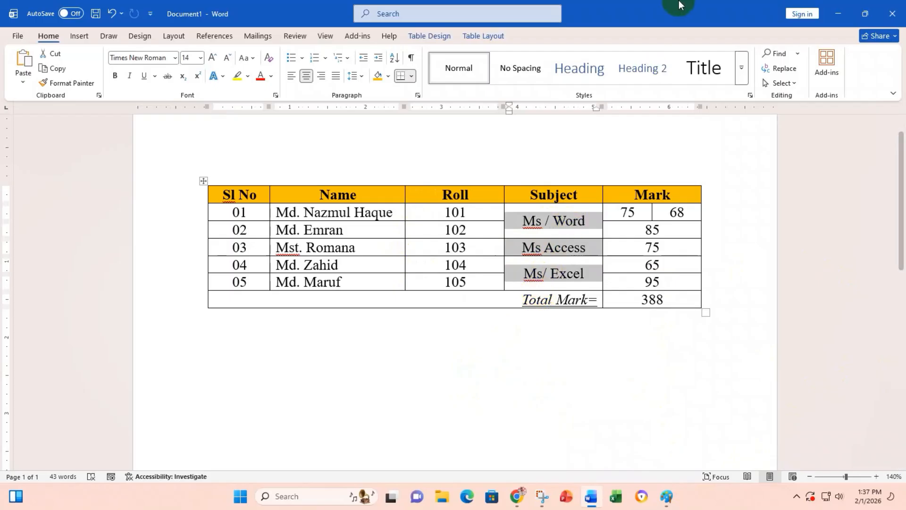
left_click(476, 38)
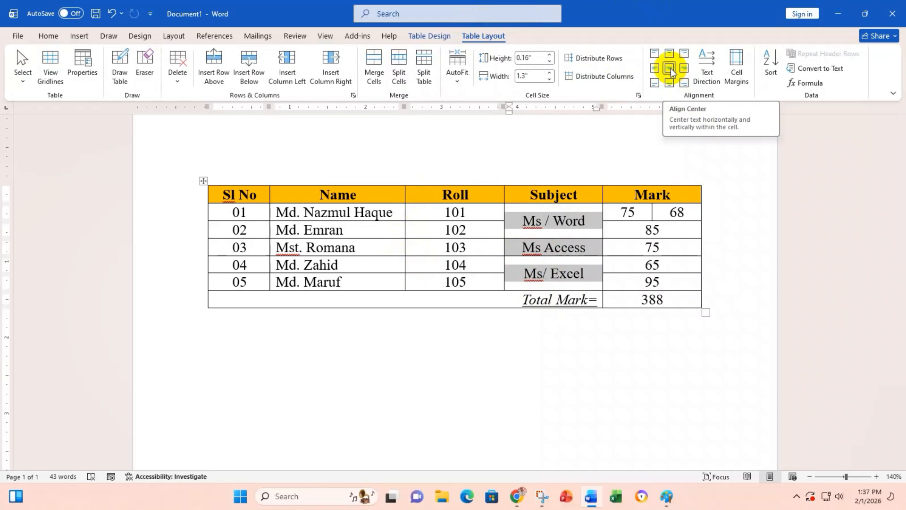
double_click(634, 301)
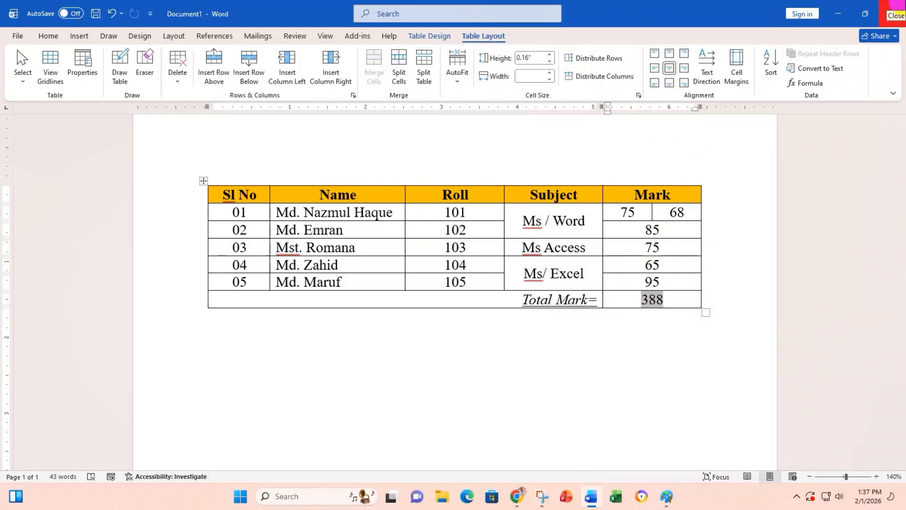
key("ctrl+a")
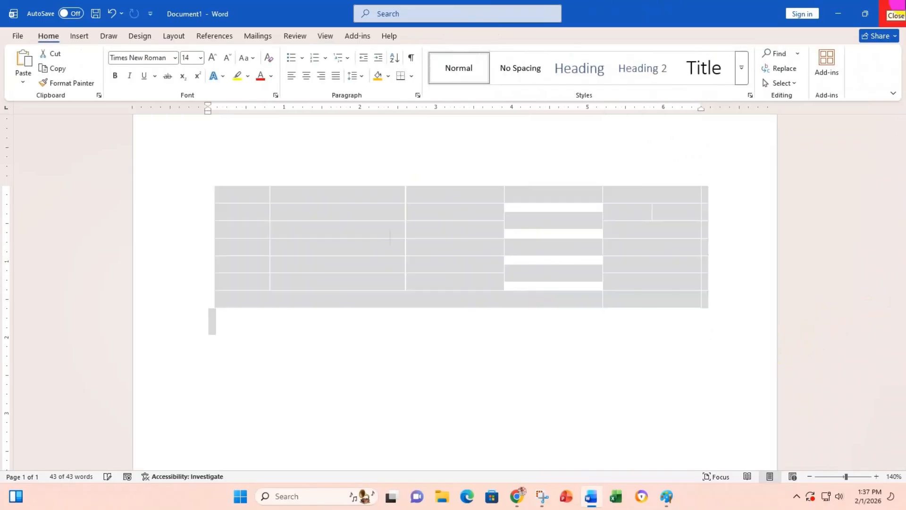
key("Delete")
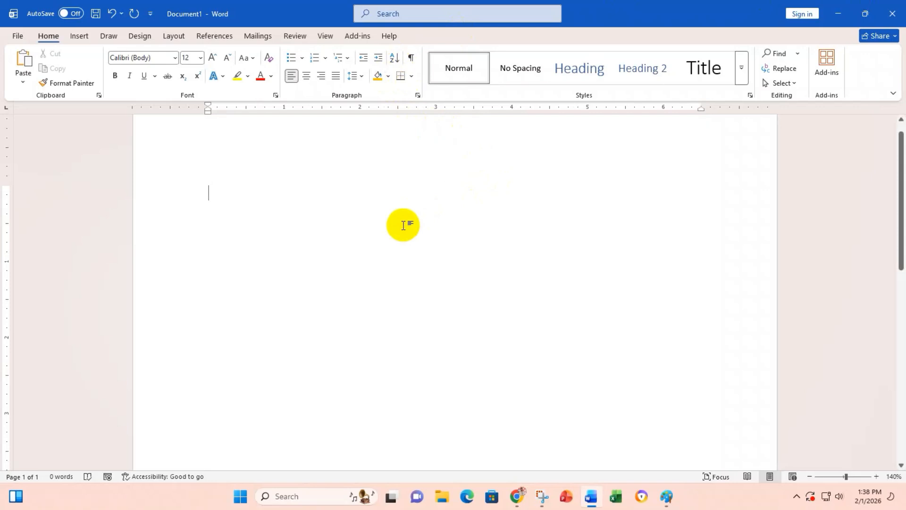
Show the Table dropdown from the Insert ribbon.
left_click(78, 37)
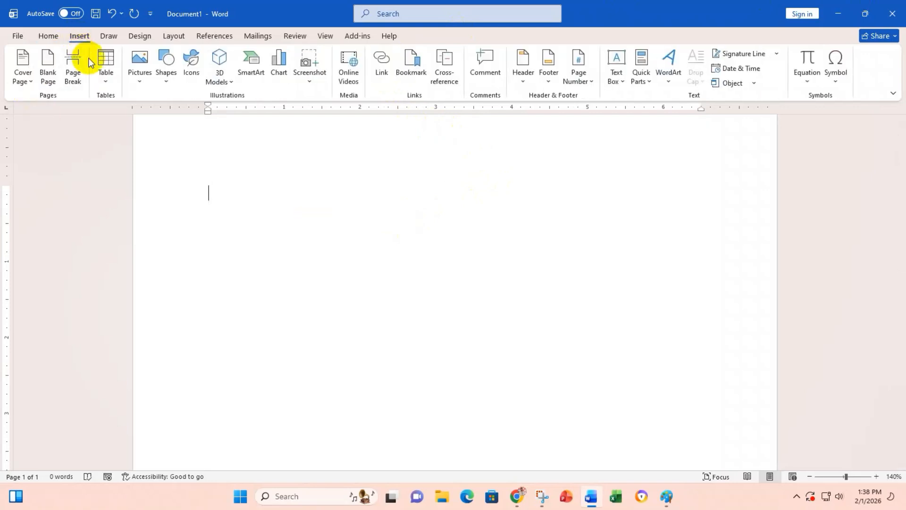
left_click(103, 78)
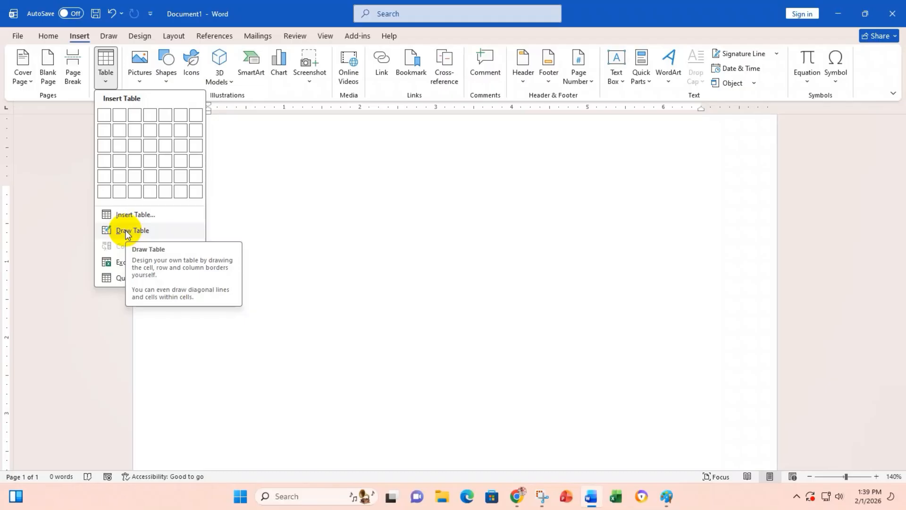
Choose Draw Table, sketch a wide one-cell table outline, then undo it.
left_click(127, 231)
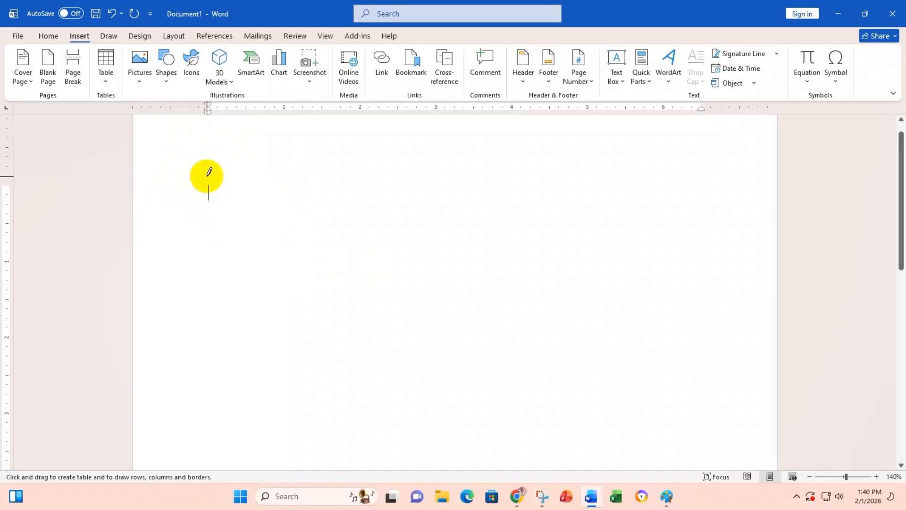
mouse_move(206, 176)
left_mouse_down()
mouse_move(273, 210)
mouse_move(716, 312)
left_mouse_up()
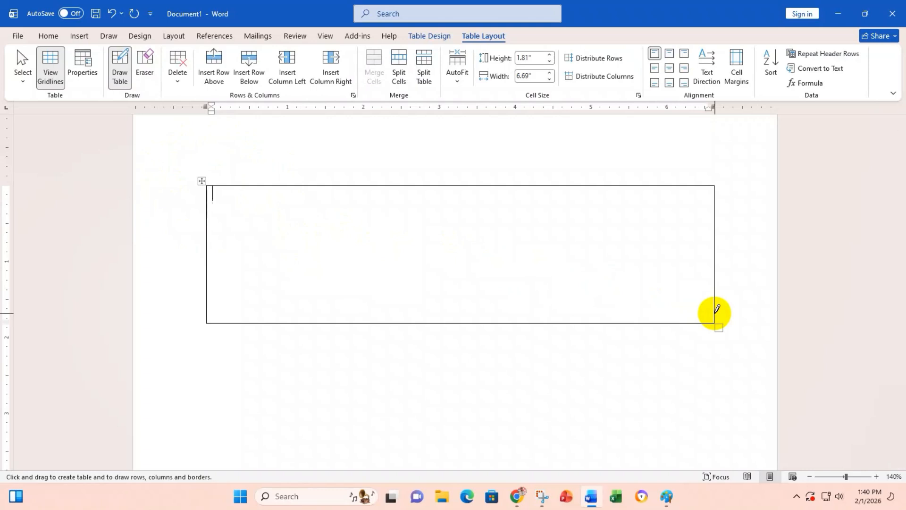
key("ctrl+z")
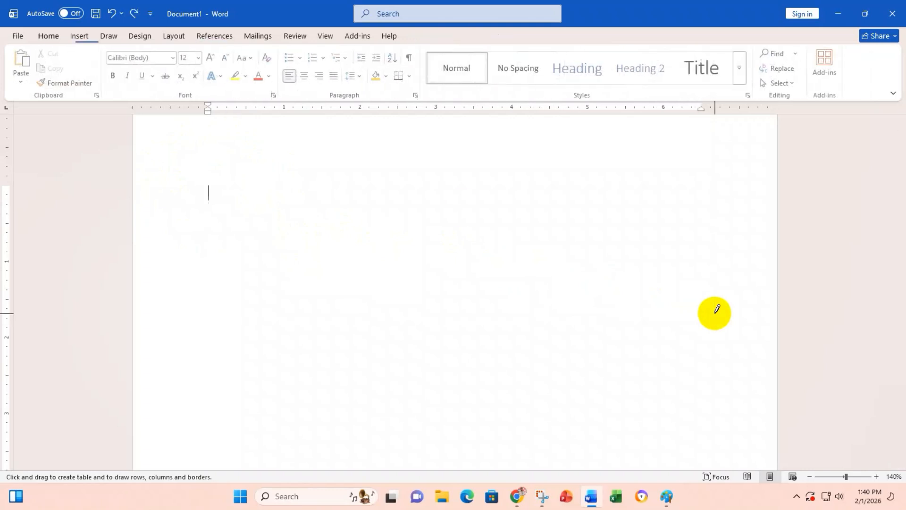
Draw a new table outline with three vertical dividers forming four columns, then begin a horizontal row border.
left_click_drag(214, 171, 727, 299)
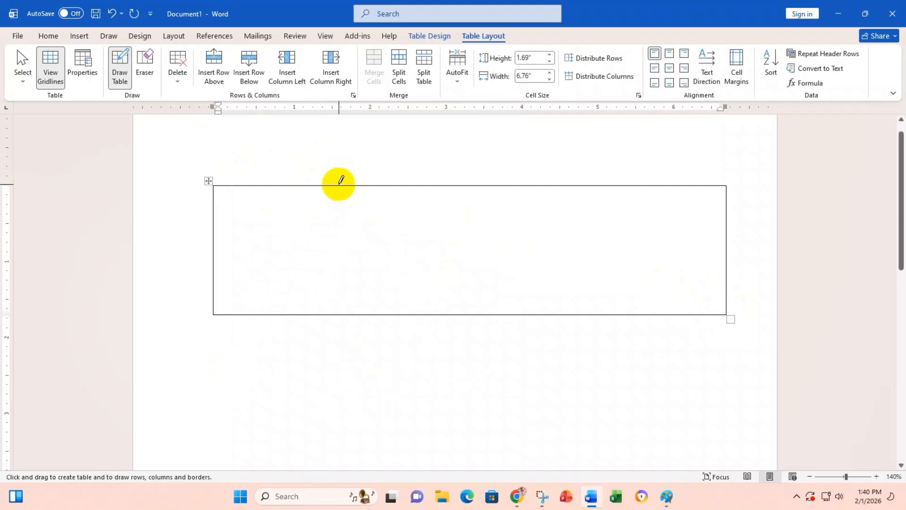
left_click_drag(339, 184, 344, 303)
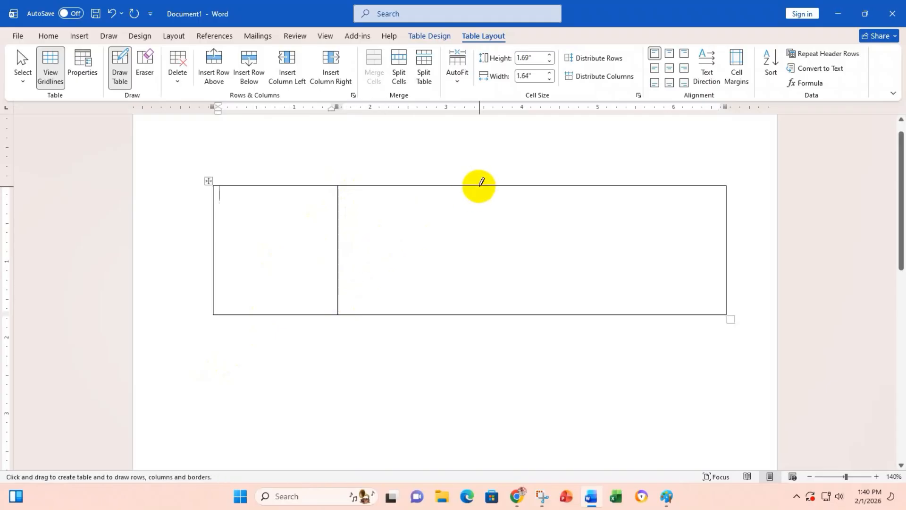
left_click_drag(479, 185, 480, 308)
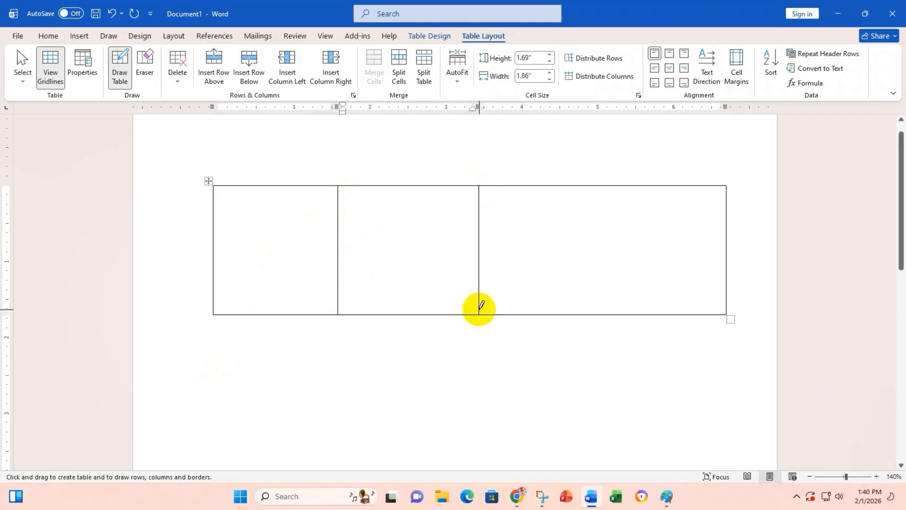
left_click_drag(610, 184, 620, 302)
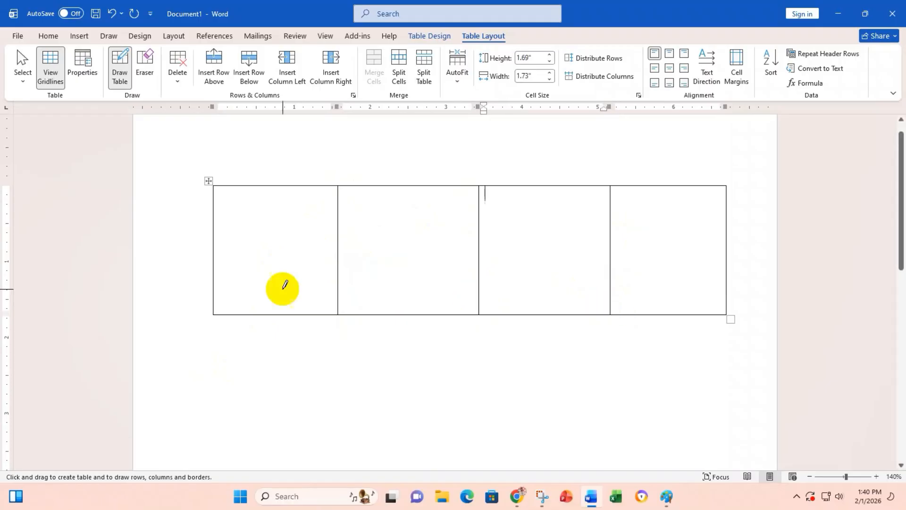
mouse_move(215, 201)
left_mouse_down()
mouse_move(493, 179)
mouse_move(660, 202)
left_mouse_up()
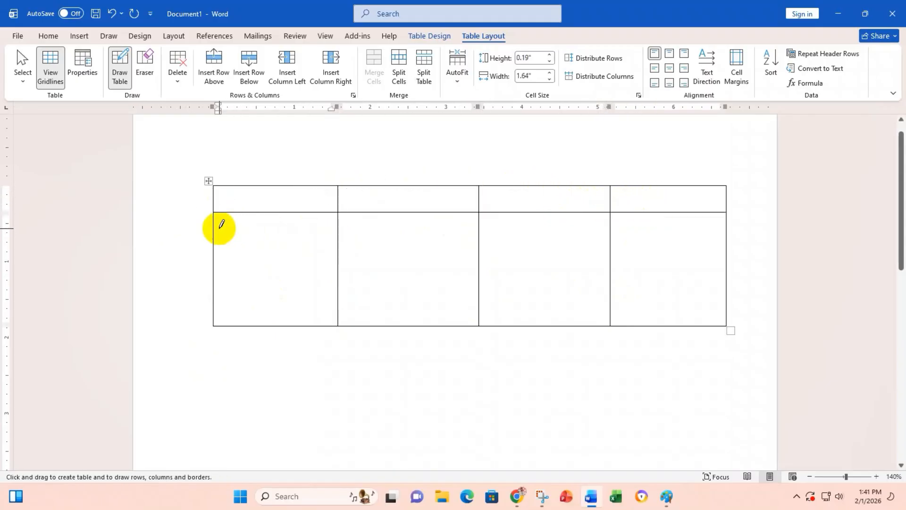
Draw four horizontal borders across the four-column table to split it into six rows.
left_click_drag(214, 228, 678, 228)
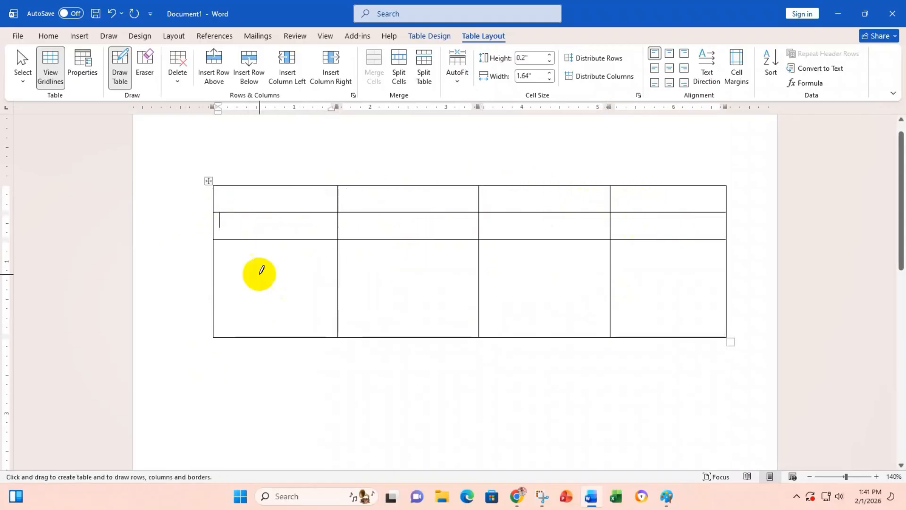
left_click_drag(213, 267, 611, 256)
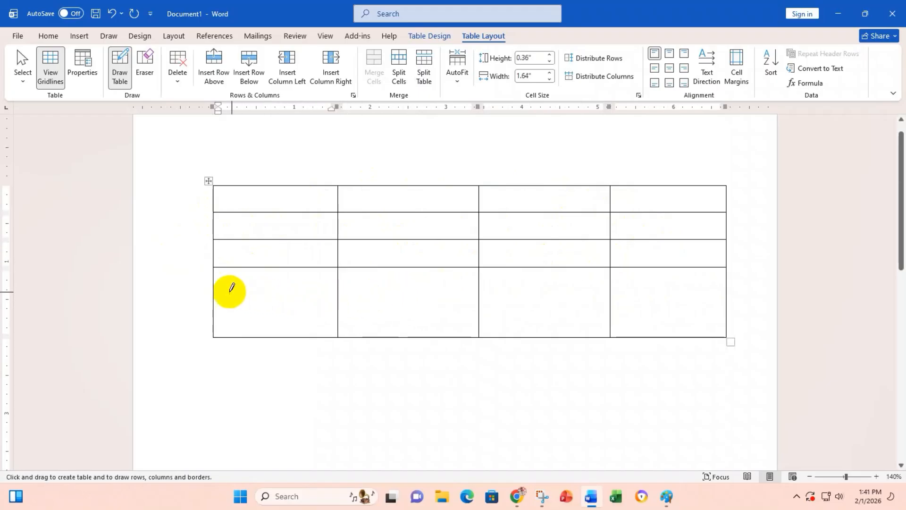
left_click_drag(212, 285, 639, 285)
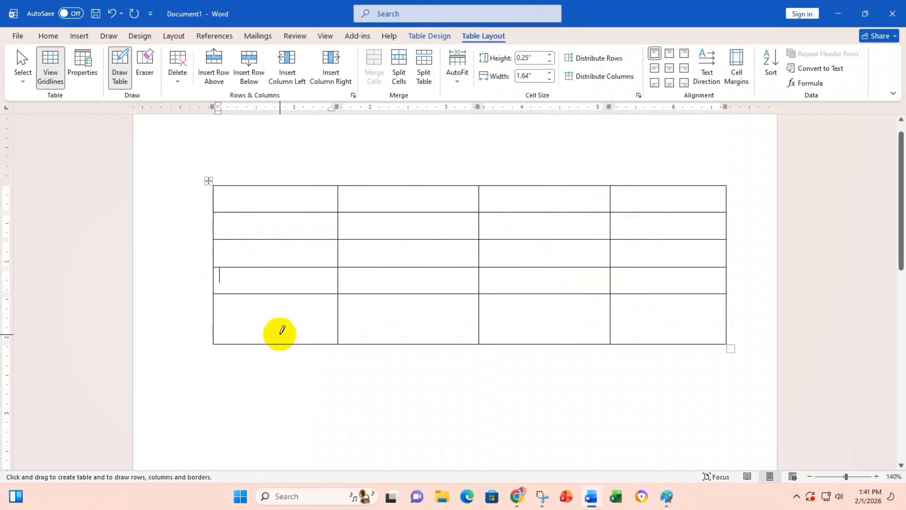
left_click_drag(219, 314, 658, 309)
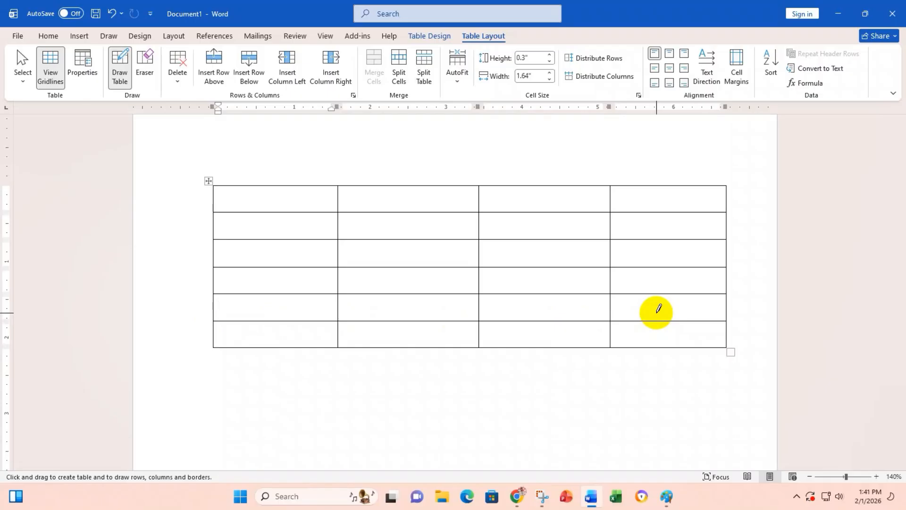
Distribute the rows and columns evenly, then AutoFit the table to the window (1.62" columns).
left_click(588, 60)
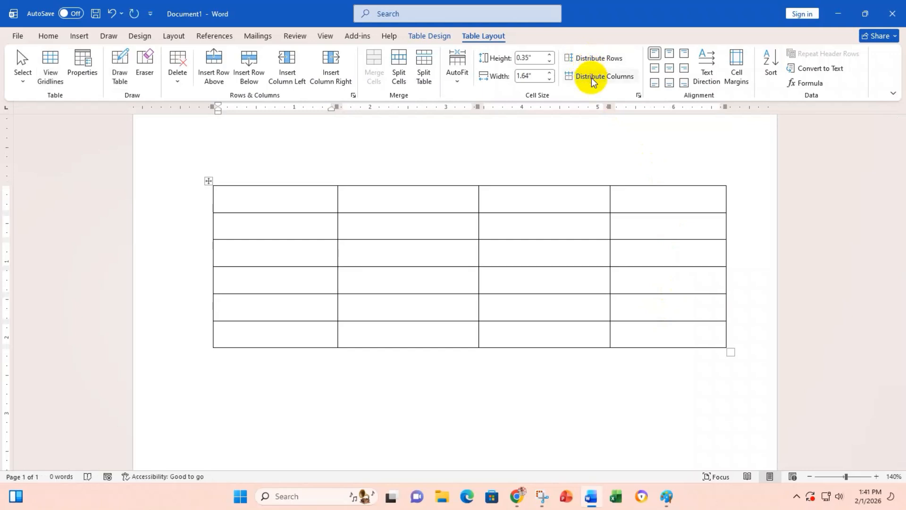
left_click(591, 78)
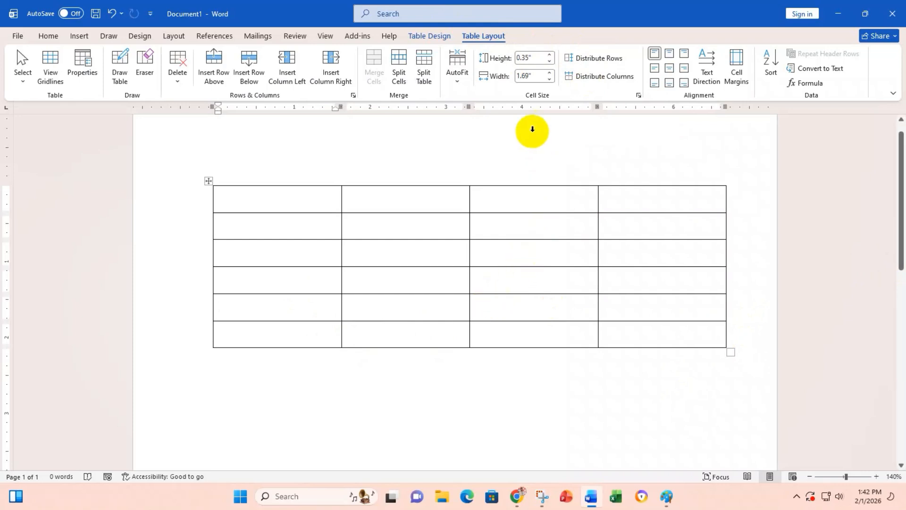
left_click(461, 81)
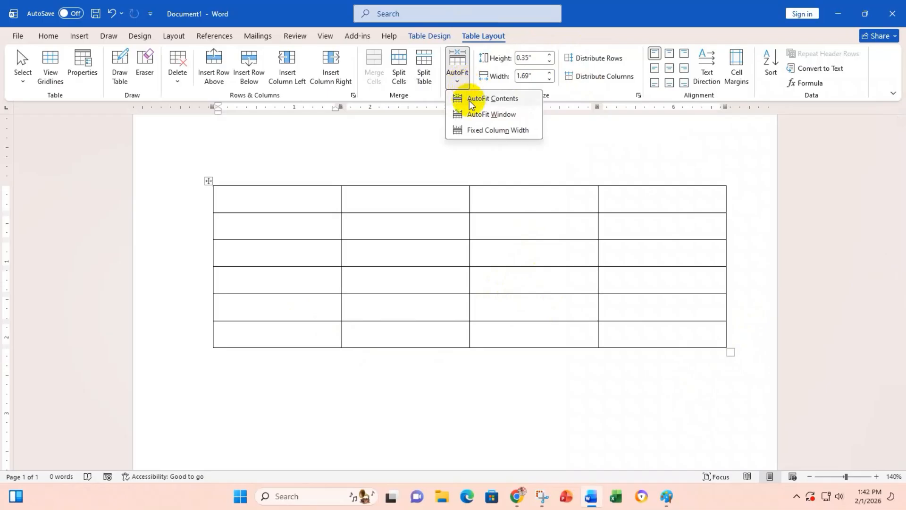
left_click(479, 115)
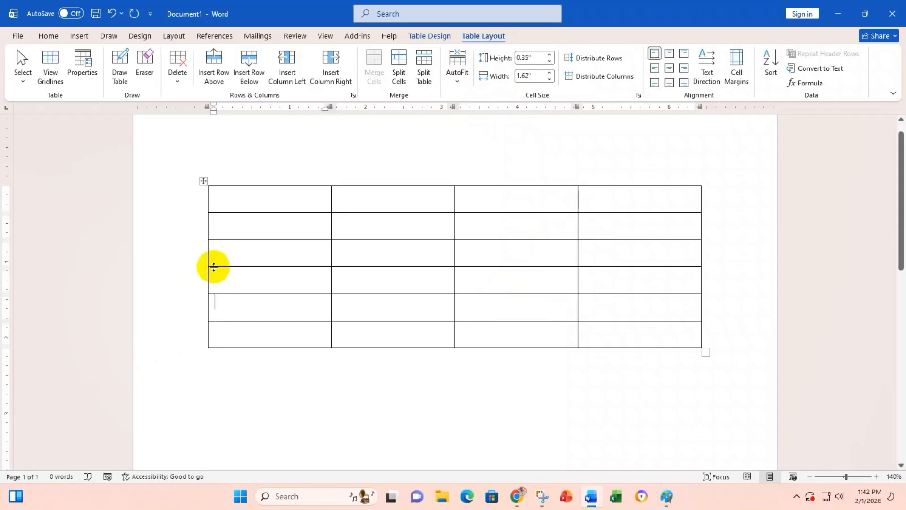
Insert an extra row between rows 3 and 4 and a column between columns 1 and 2.
mouse_move(208, 267)
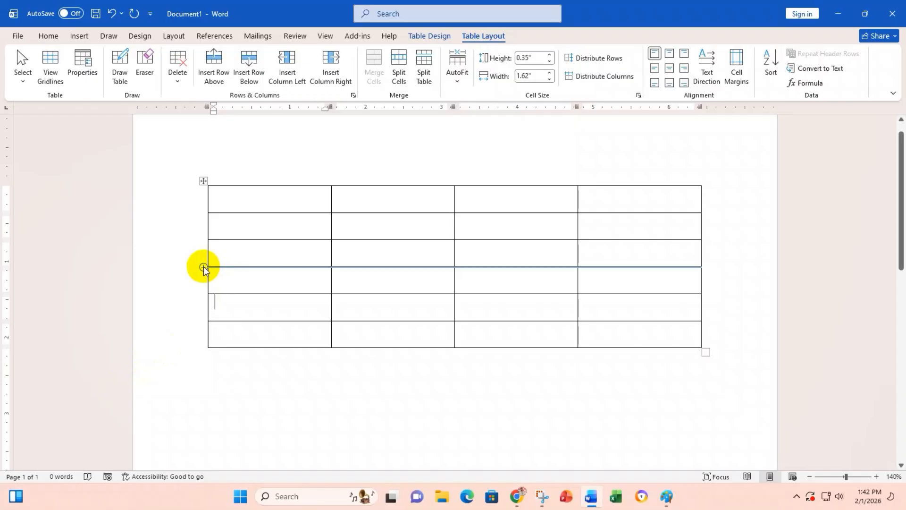
left_click(203, 266)
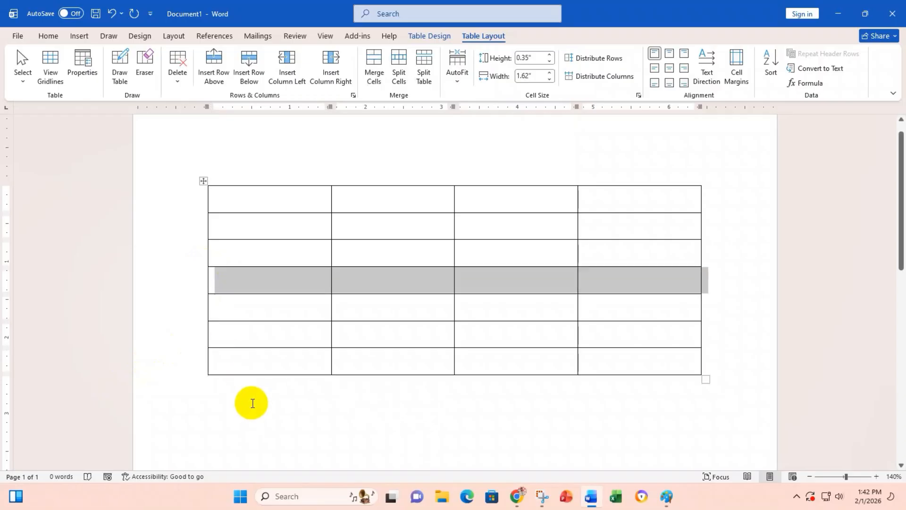
left_click(370, 200)
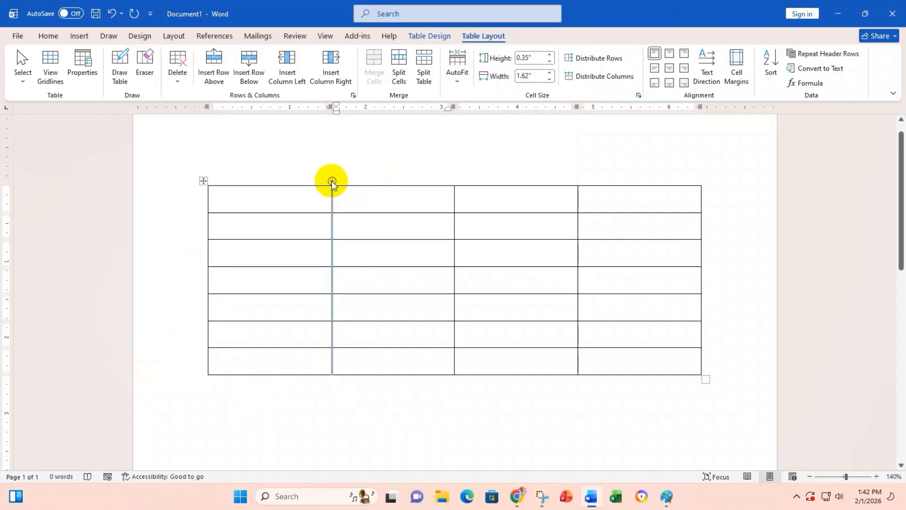
left_click(332, 182)
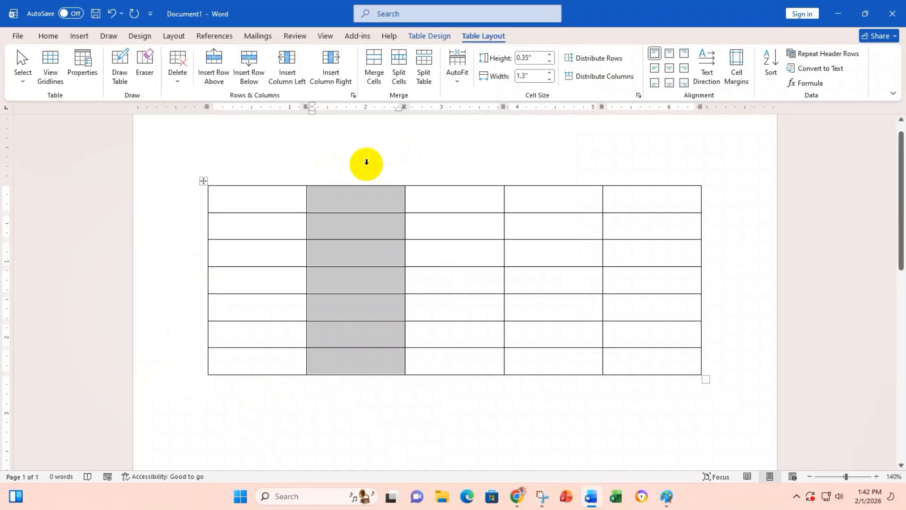
Delete the added column and row, leaving four 1.3" columns and six 0.35" rows.
key("BackSpace")
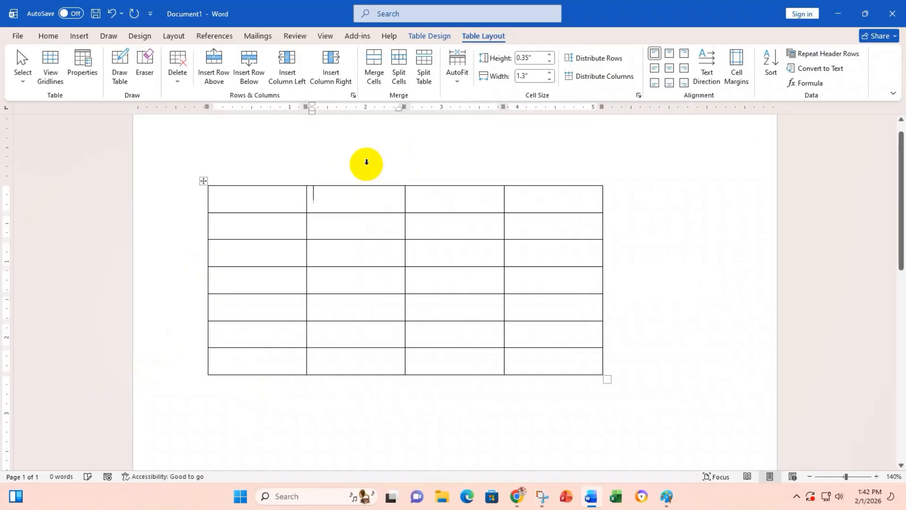
left_click(151, 291)
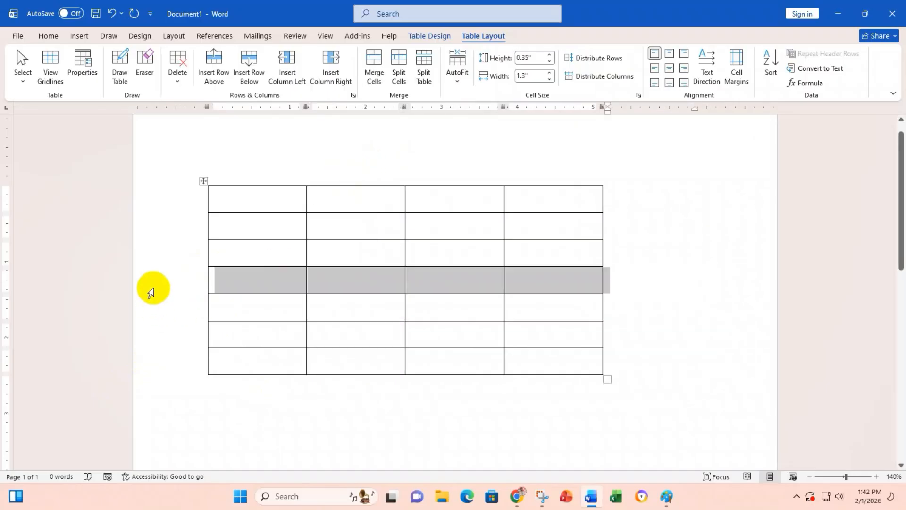
key("BackSpace")
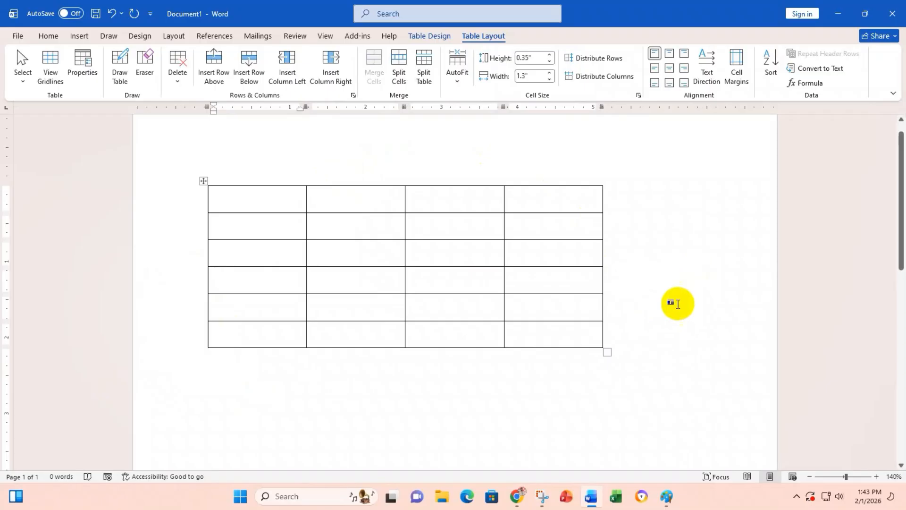
Widen the table, AutoFit it to the window, narrow the first column, then delete the table.
left_click_drag(607, 352, 726, 327)
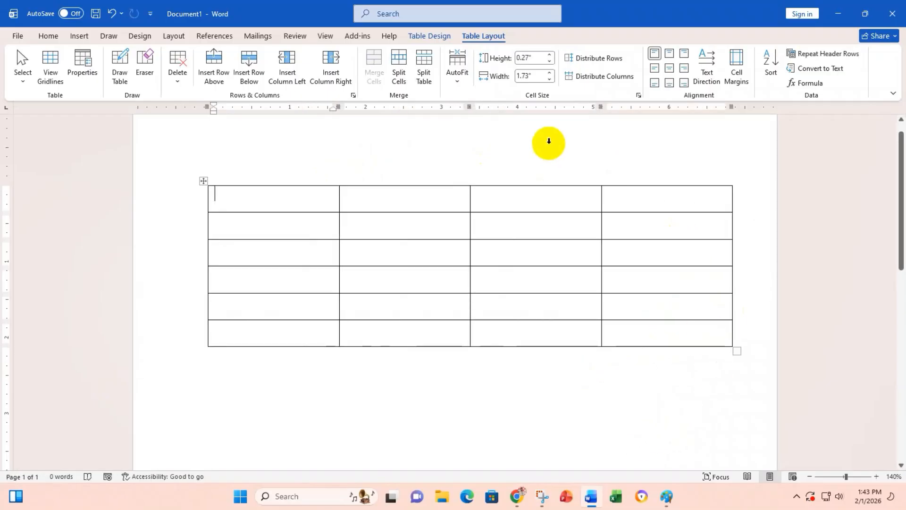
left_click(457, 78)
left_click(471, 112)
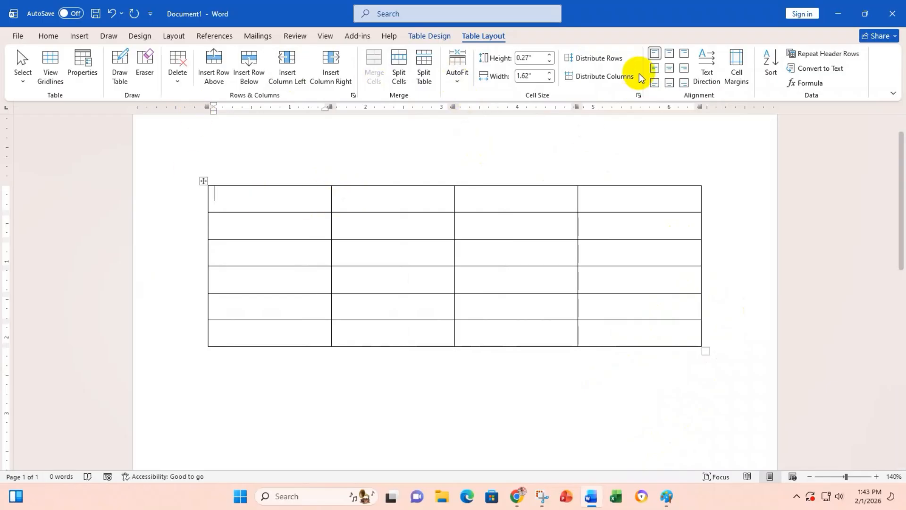
left_click_drag(331, 198, 366, 209)
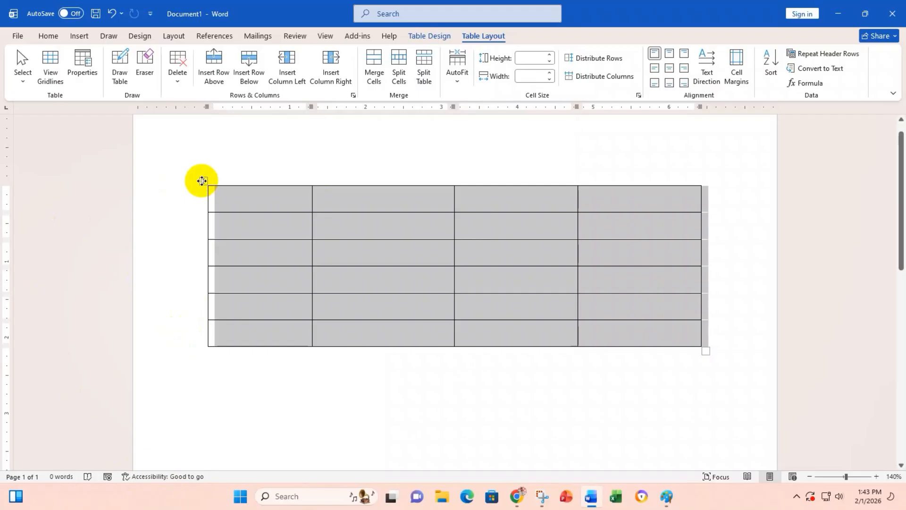
key("BackSpace")
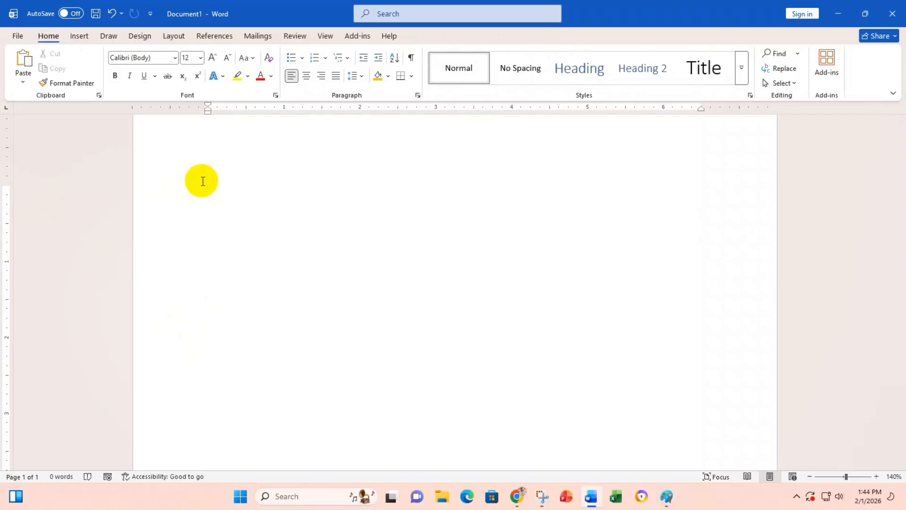
Insert a 4x6 table using the Insert tab's Table grid.
left_click(80, 36)
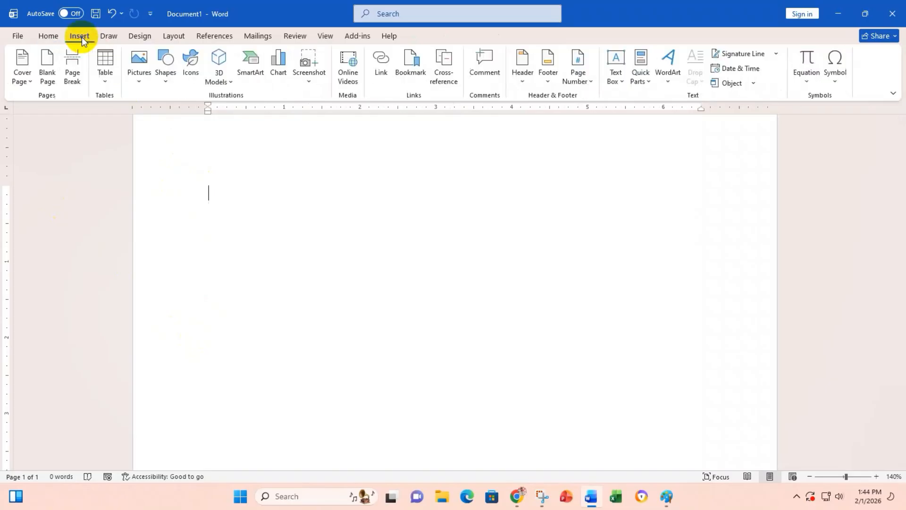
left_click(105, 84)
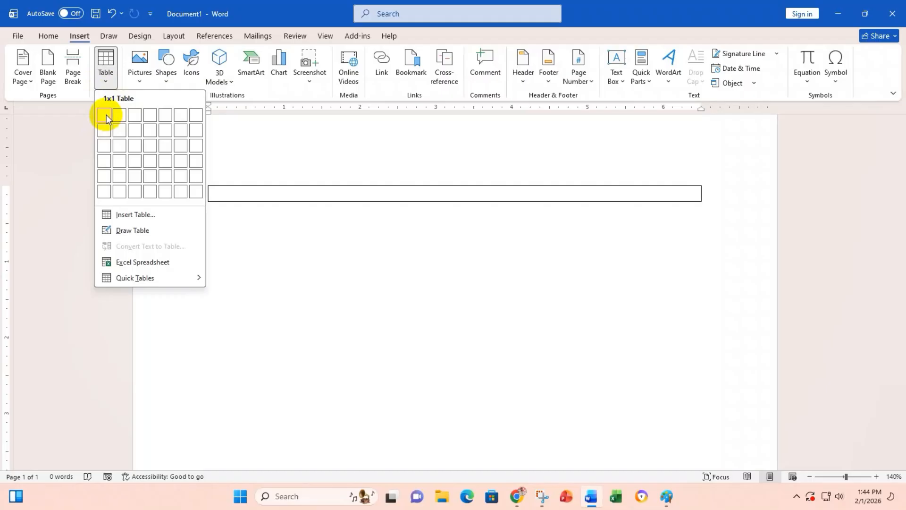
left_click(151, 188)
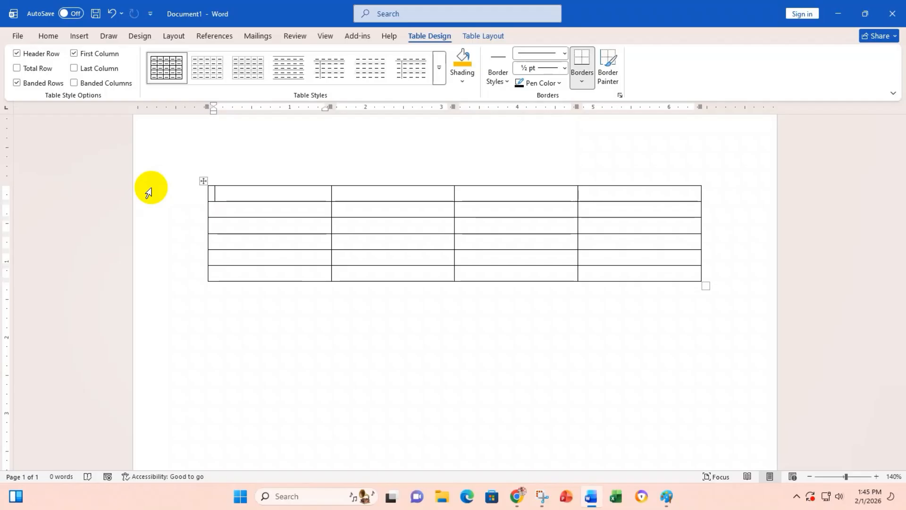
Select the 4x6 table by its move handle and delete it.
left_click(202, 181)
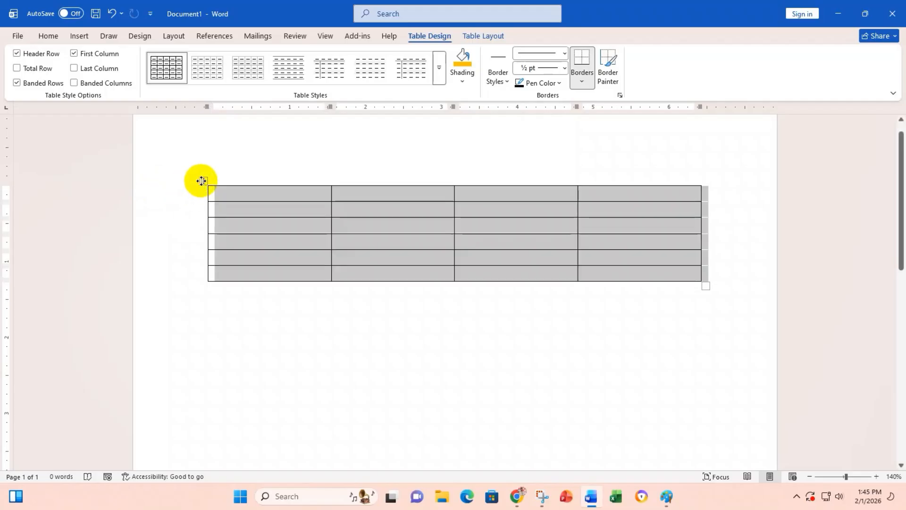
key("BackSpace")
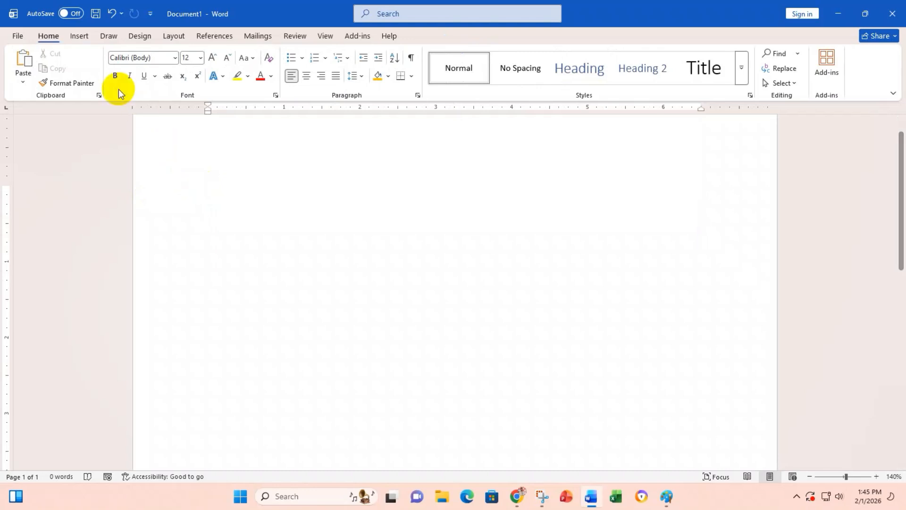
Create a 4-column, 6-row table through the Insert Table dialog.
left_click(79, 36)
left_click(106, 75)
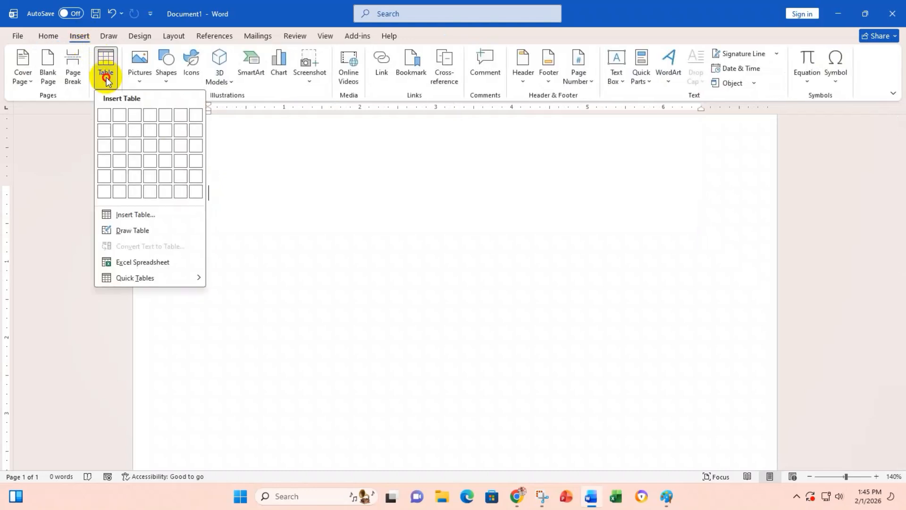
left_click(133, 215)
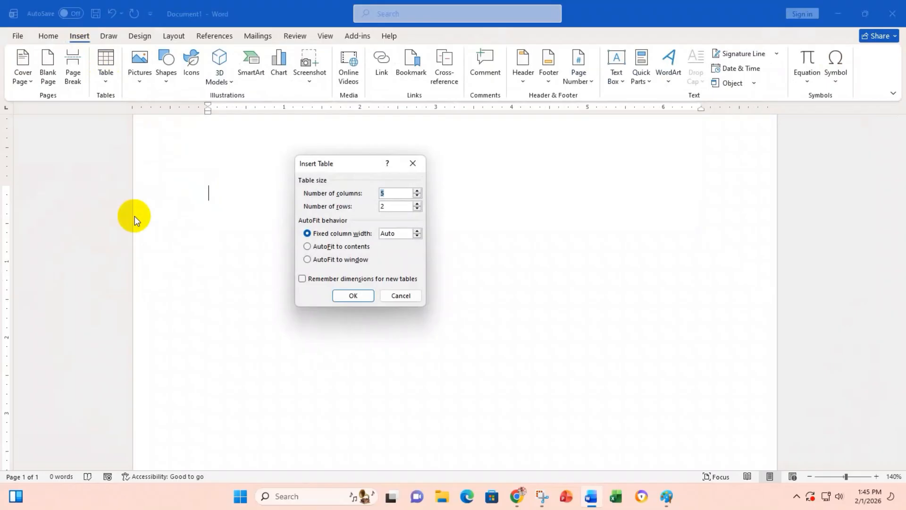
left_click(417, 195)
left_click(417, 202)
left_click(418, 202)
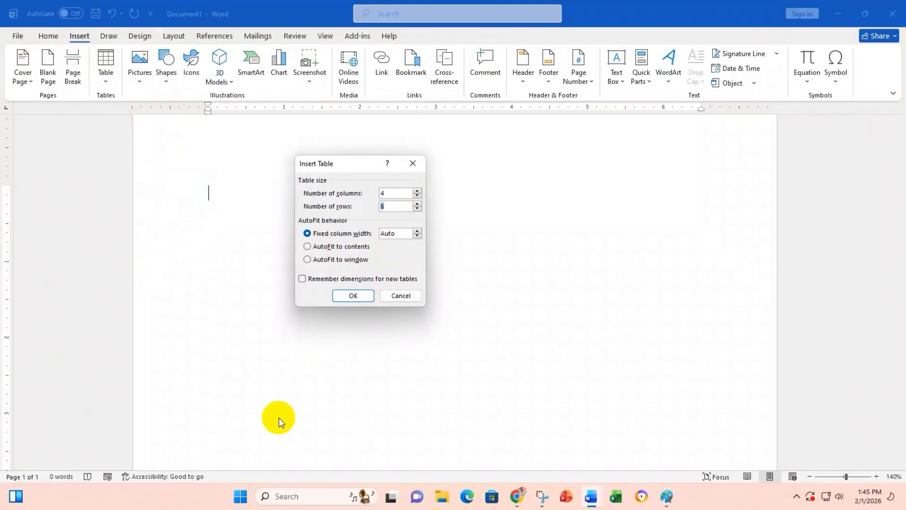
left_click(355, 296)
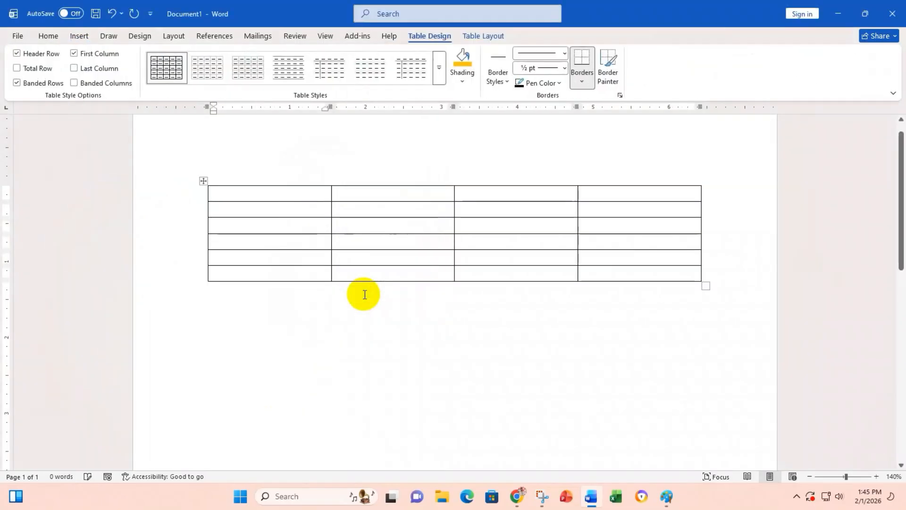
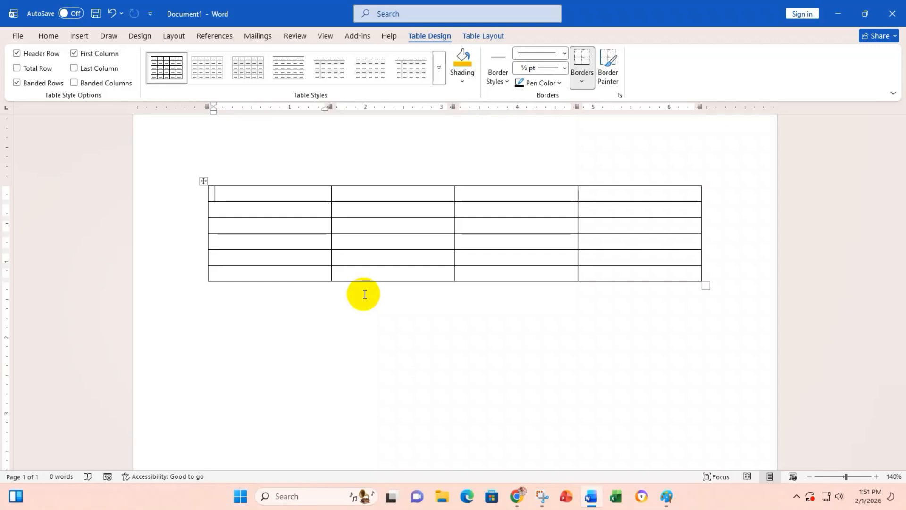
Apply the blue Grid Table style from the Table Styles gallery.
left_click(475, 36)
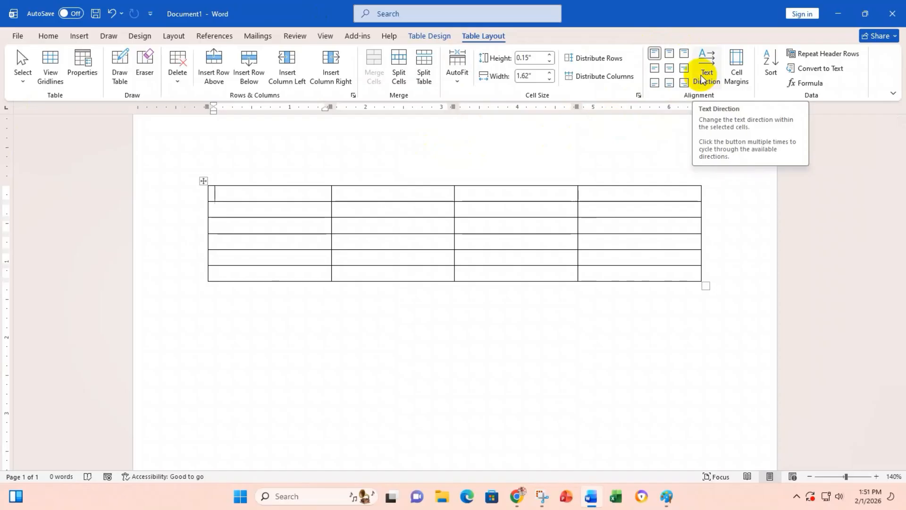
left_click(423, 40)
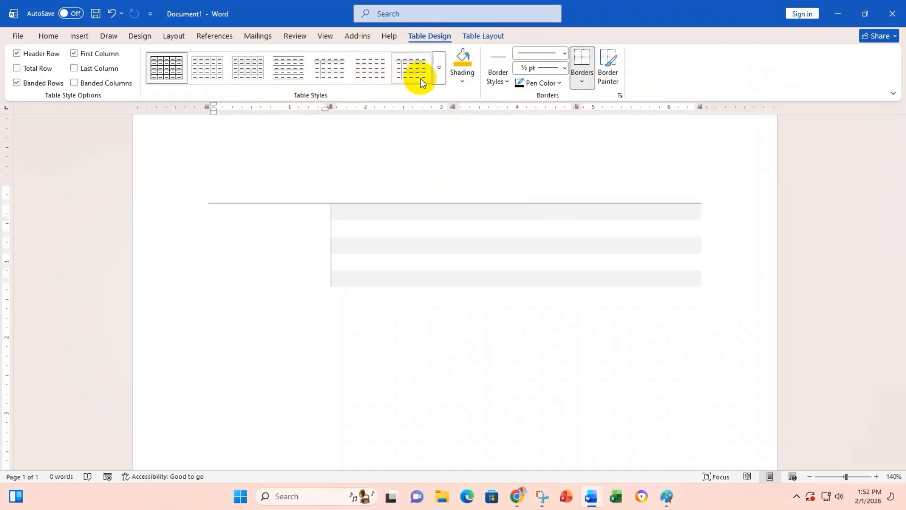
left_click(438, 71)
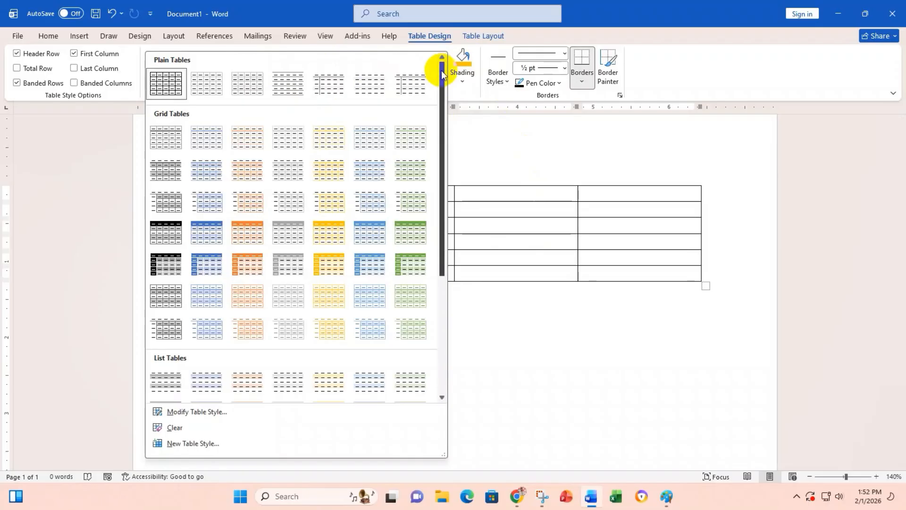
mouse_move(441, 71)
left_mouse_down()
mouse_move(423, 195)
mouse_move(437, 67)
mouse_move(440, 76)
left_mouse_up()
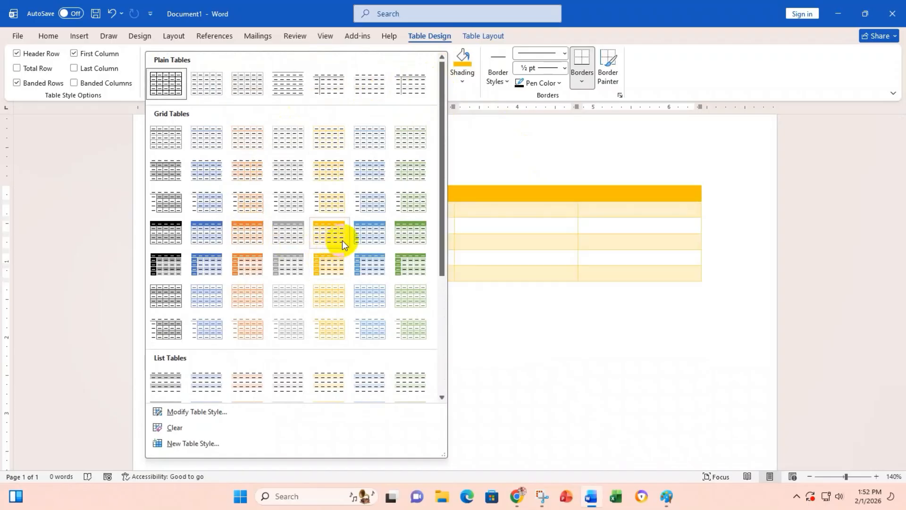
left_click(364, 236)
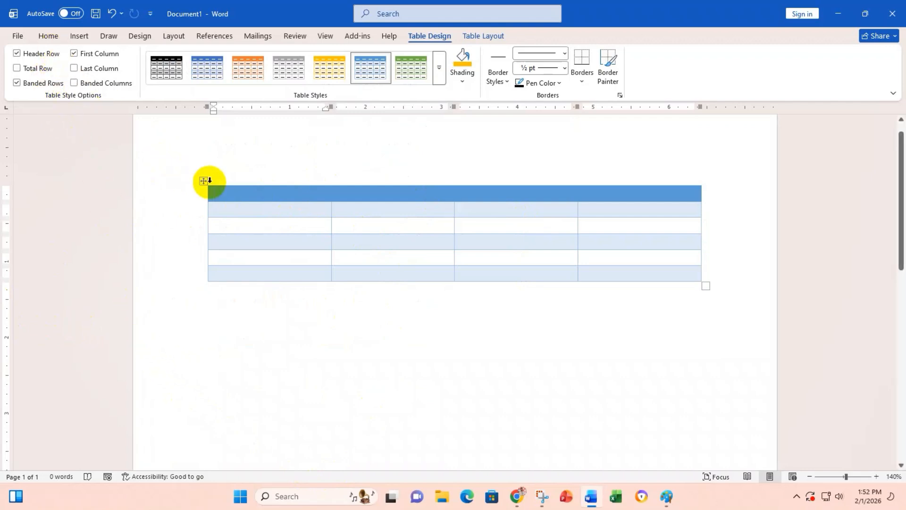
Toggle Header Row off and back on, then try Total Row and remove it.
left_click(17, 54)
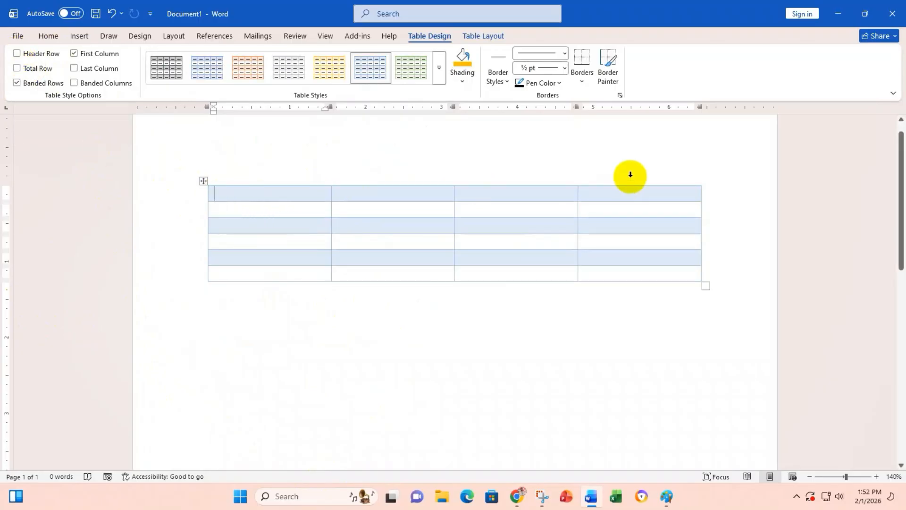
left_click(17, 54)
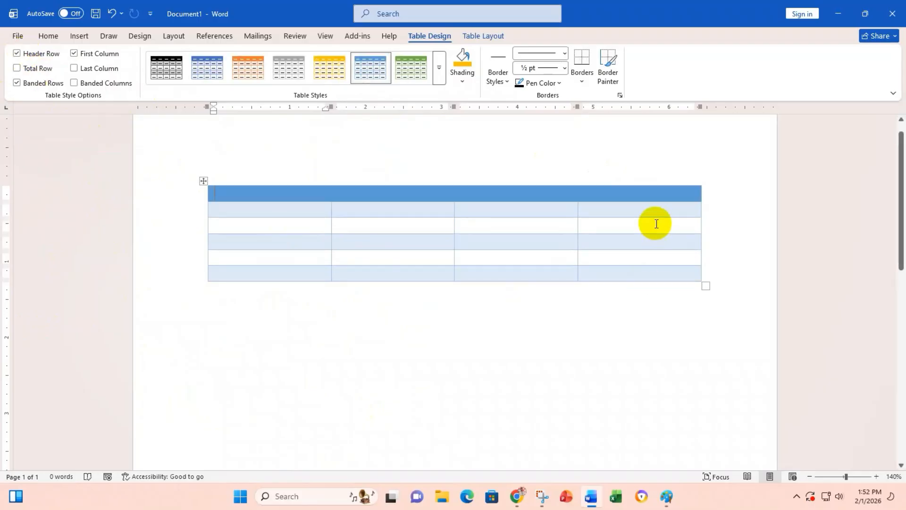
left_click(17, 69)
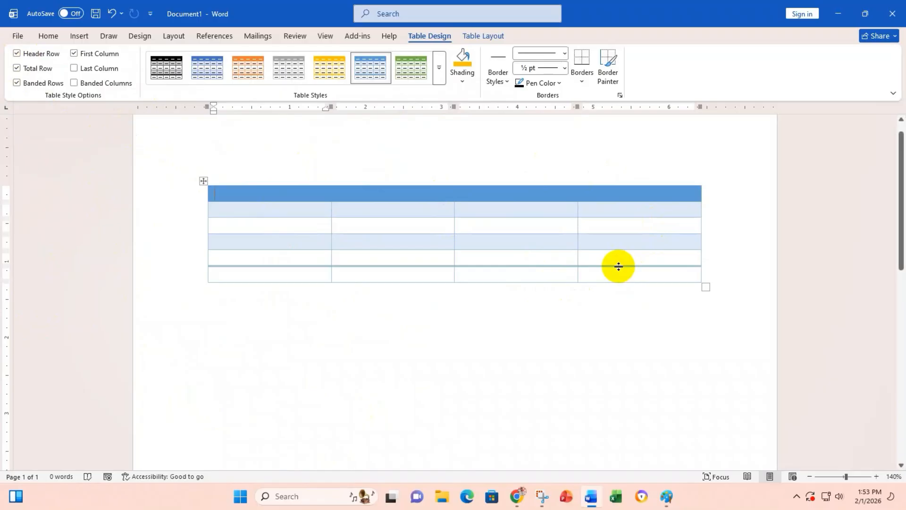
left_click(17, 69)
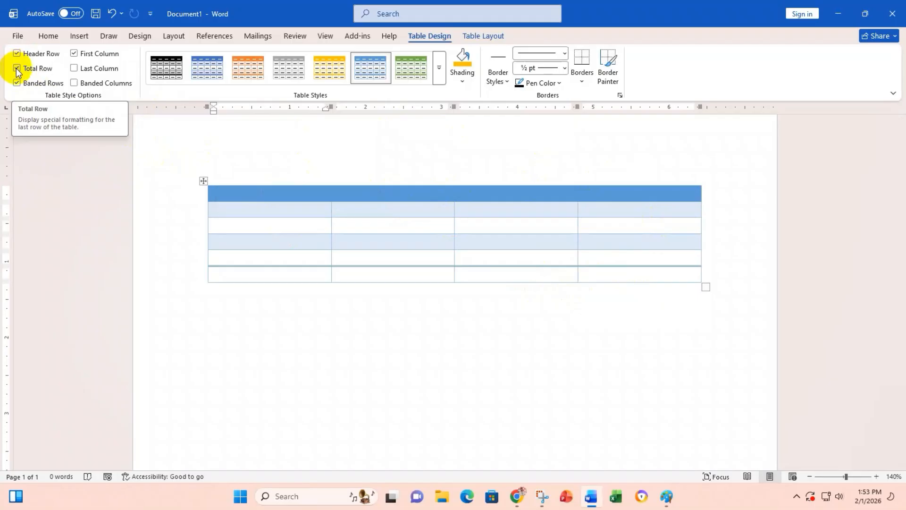
left_click(17, 68)
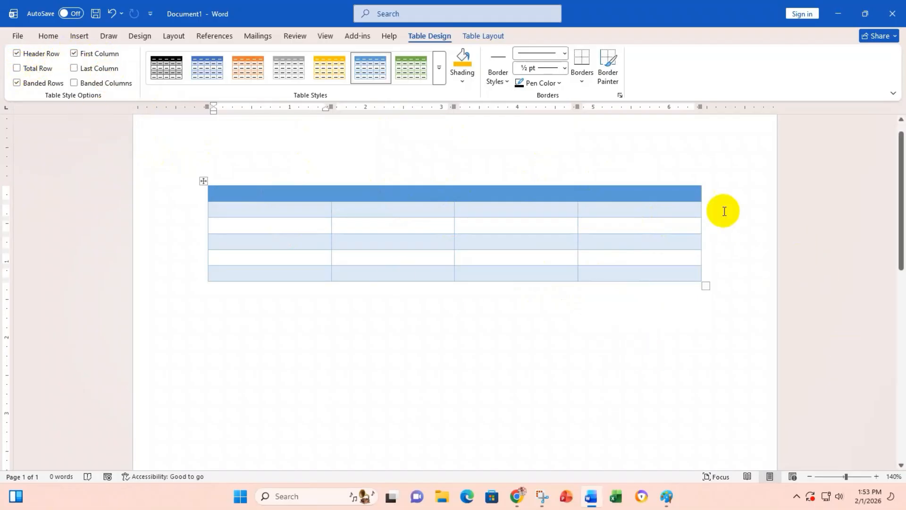
Turn on Last Column emphasis, try Banded Columns and remove it, then select the table.
left_click(74, 68)
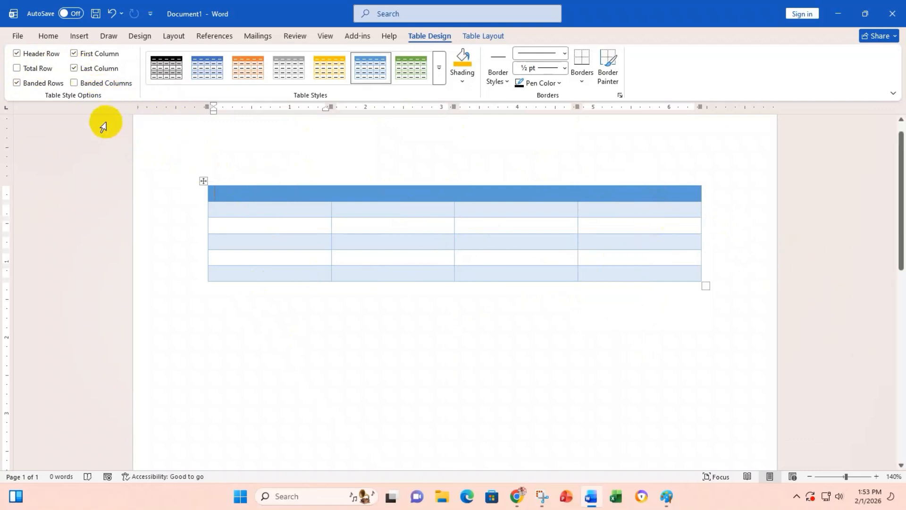
left_click(91, 83)
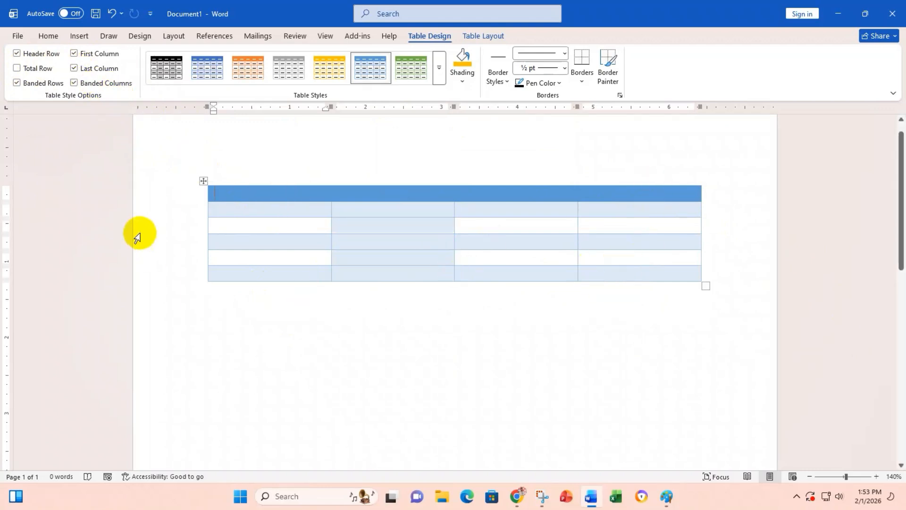
left_click(236, 192)
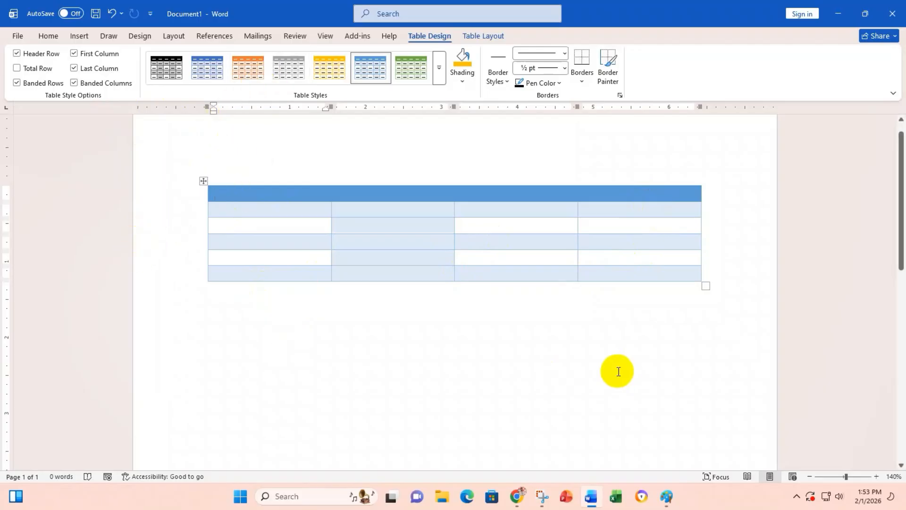
left_click(74, 83)
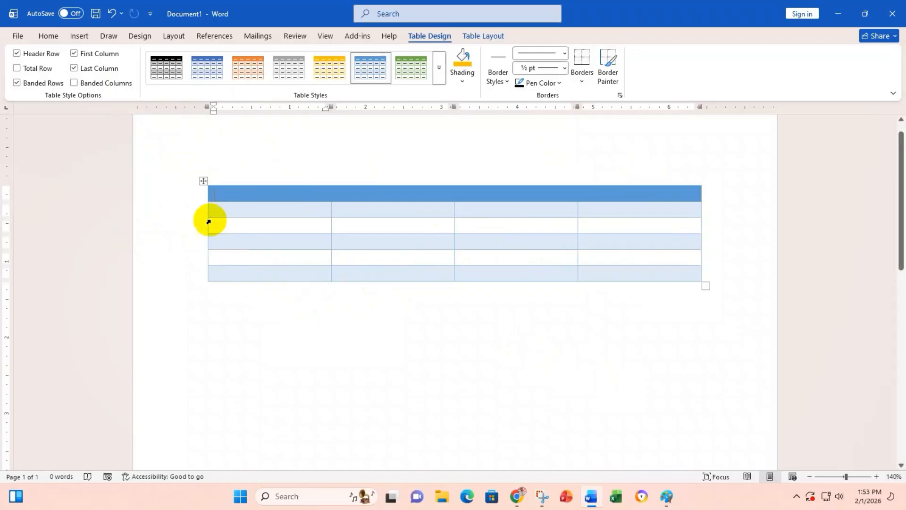
left_click(203, 180)
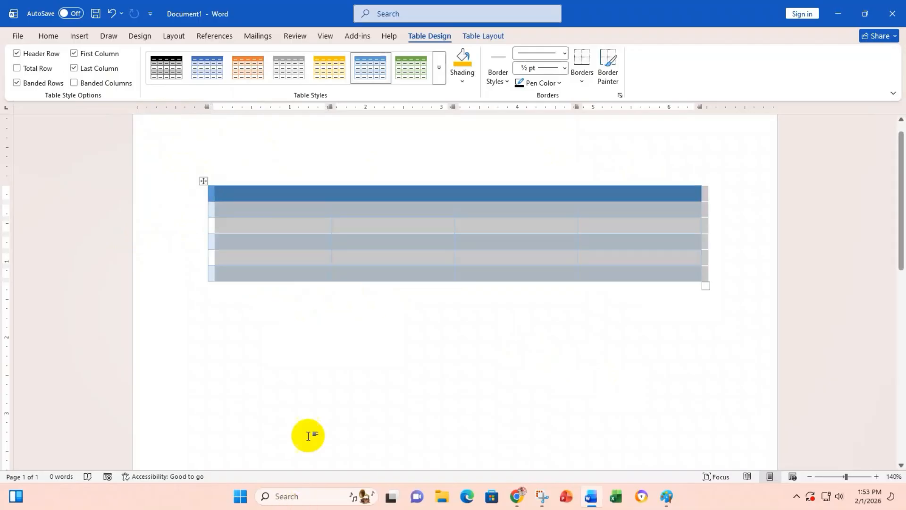
Switch the table to the plain black Table Grid style.
left_click(437, 70)
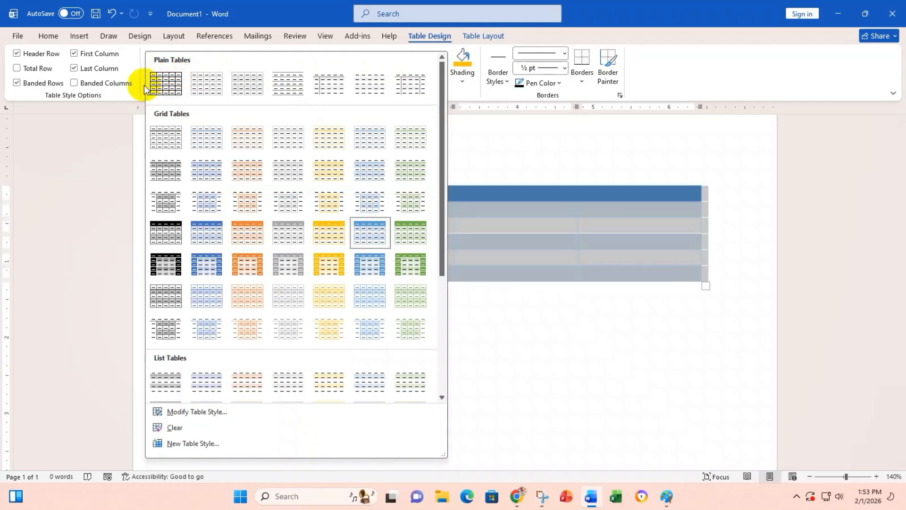
left_click(163, 83)
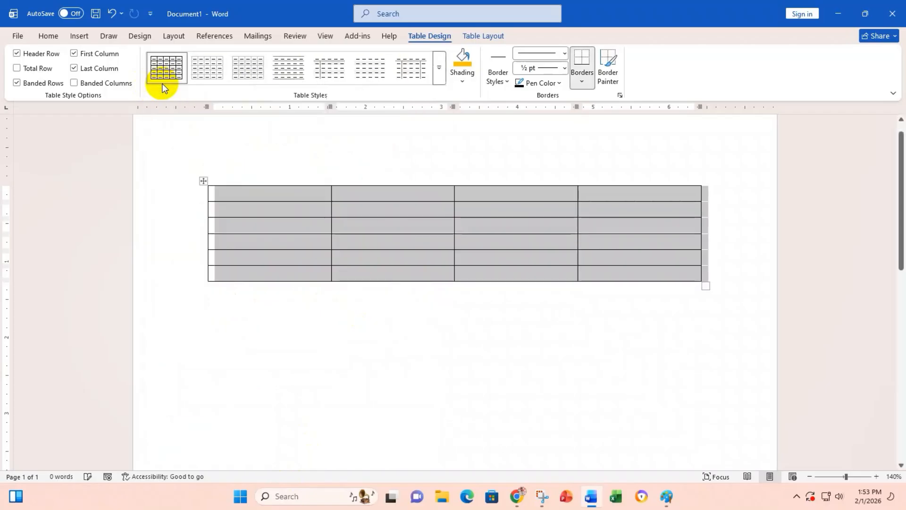
left_click(229, 191)
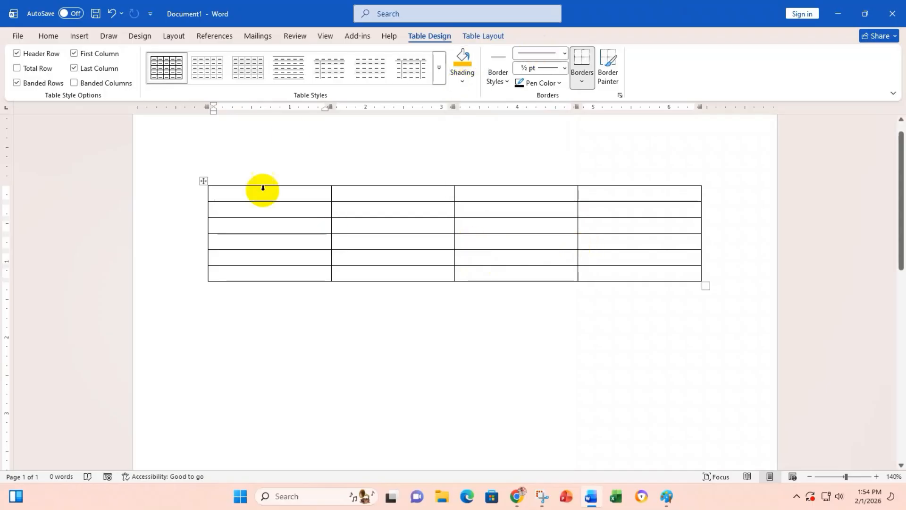
Shade the table's header row orange.
left_click(190, 192)
left_click(462, 78)
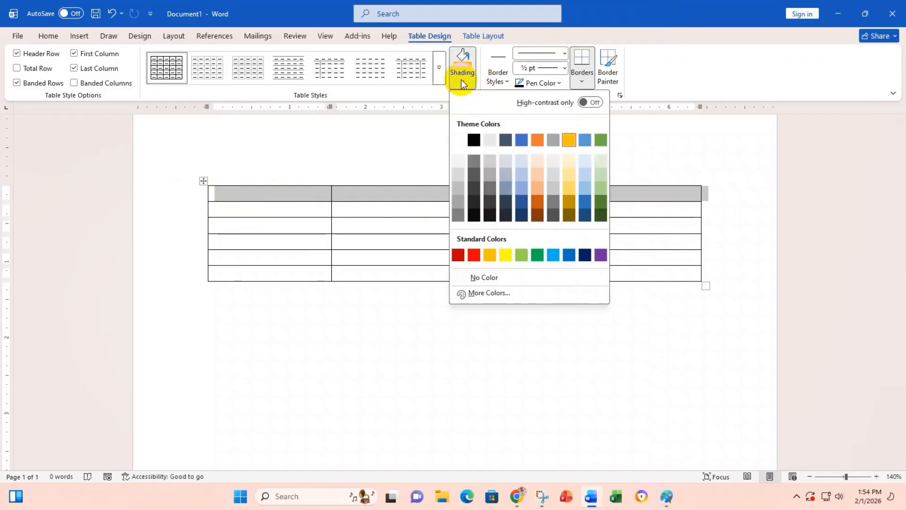
left_click(537, 140)
left_click(604, 208)
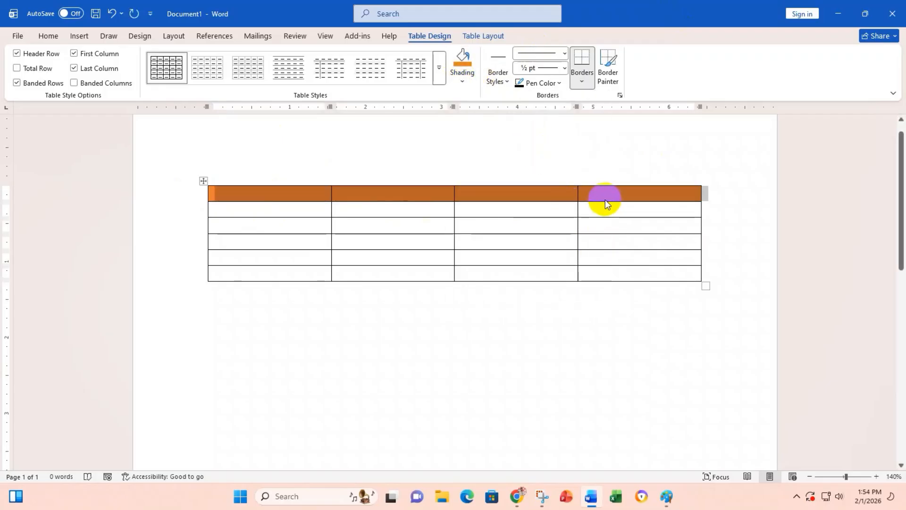
Shade the fourth column's body cells green.
left_click_drag(610, 209, 611, 271)
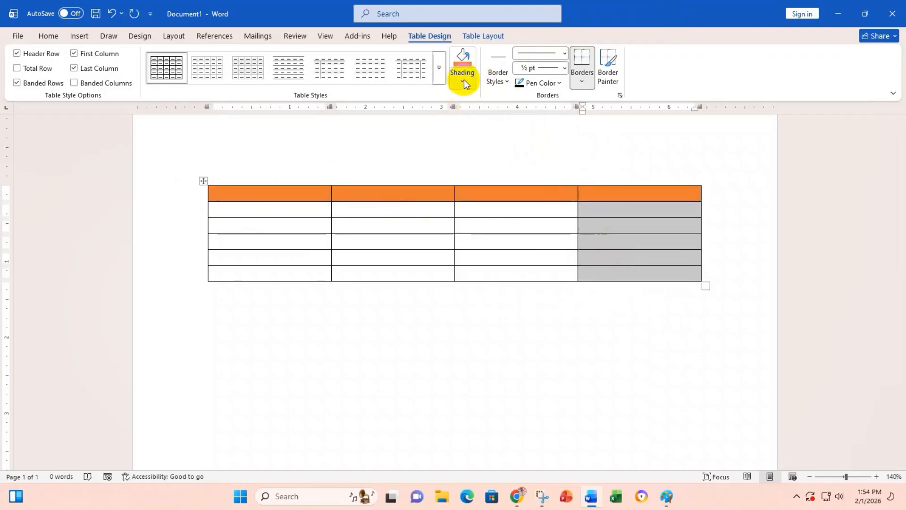
left_click(463, 78)
left_click(601, 140)
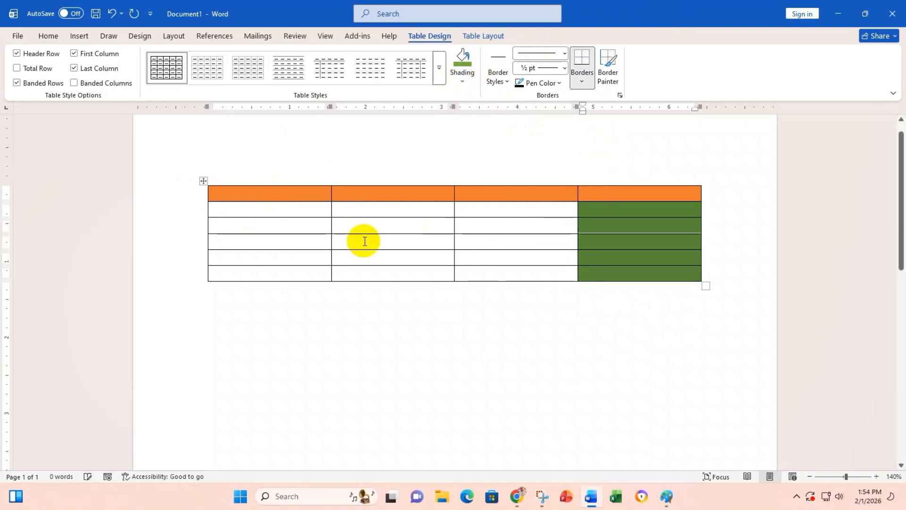
Shade the table's bottom row gold.
left_click(192, 279)
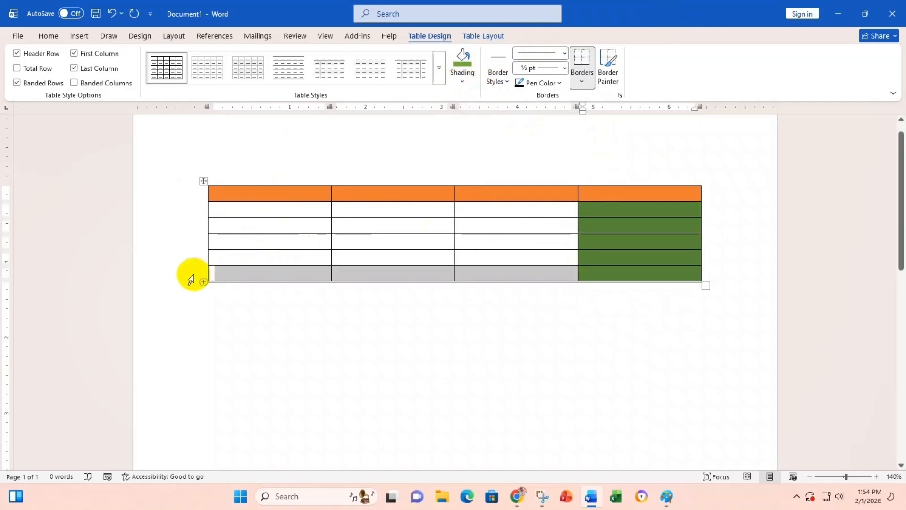
left_click(455, 84)
left_click(569, 140)
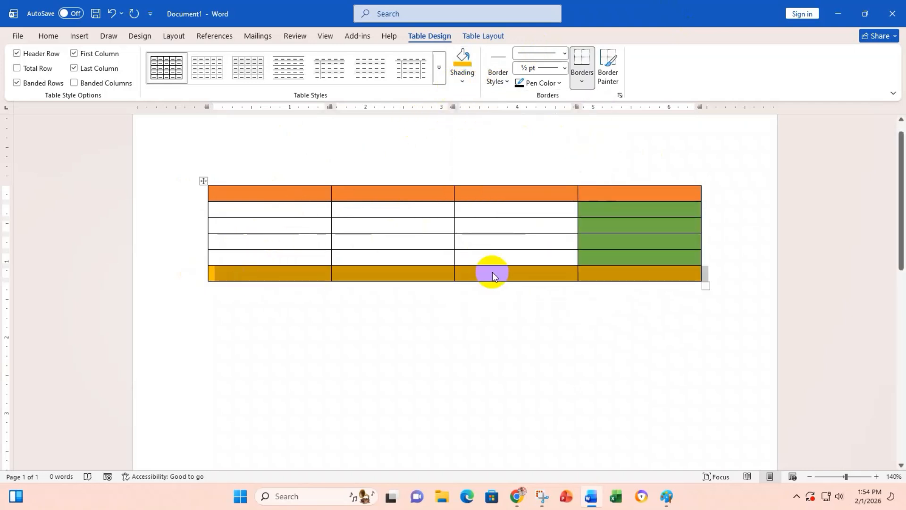
left_click(491, 260)
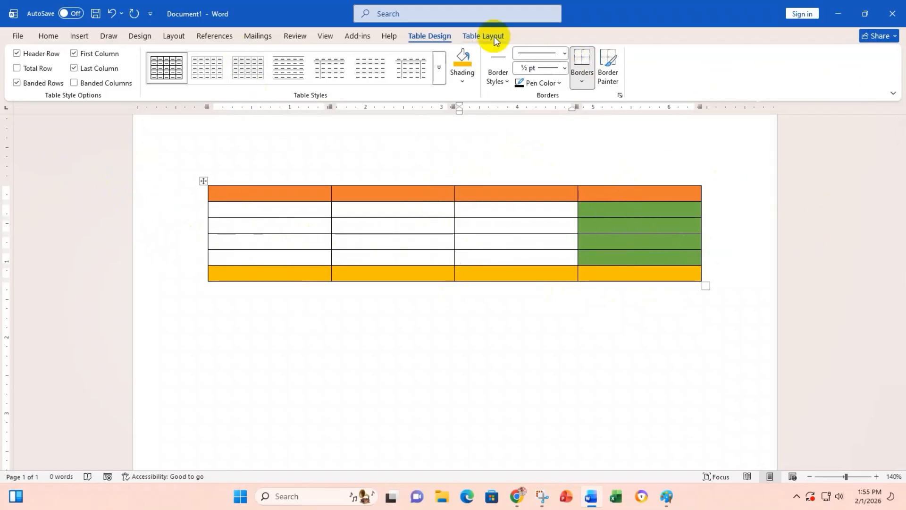
Set the whole table's shading to No Color.
left_click(202, 180)
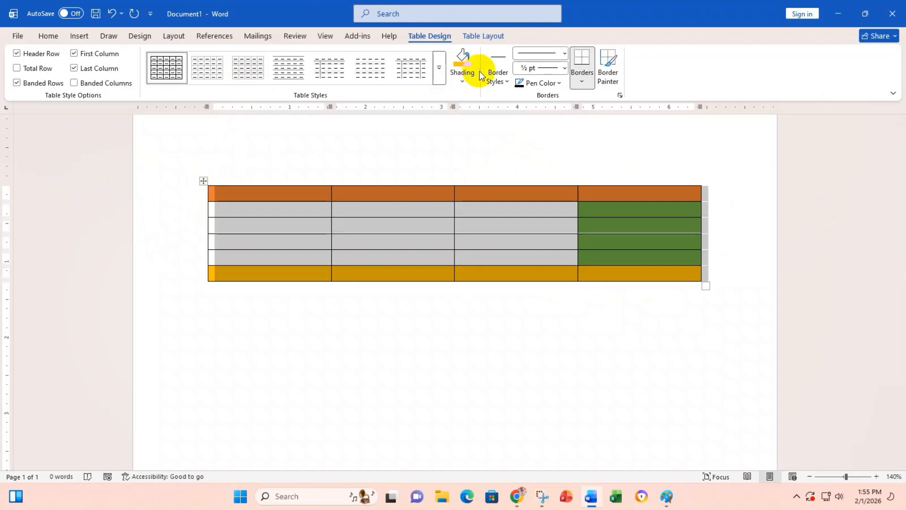
left_click(467, 79)
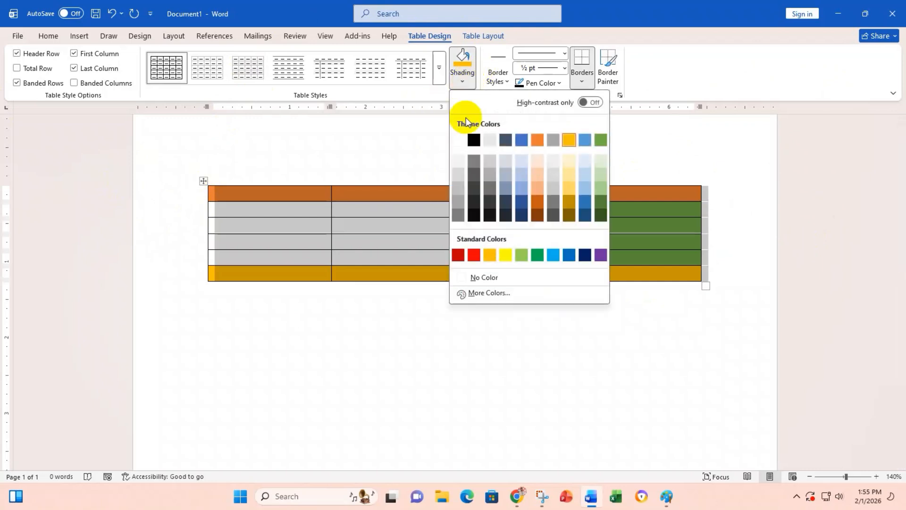
left_click(474, 279)
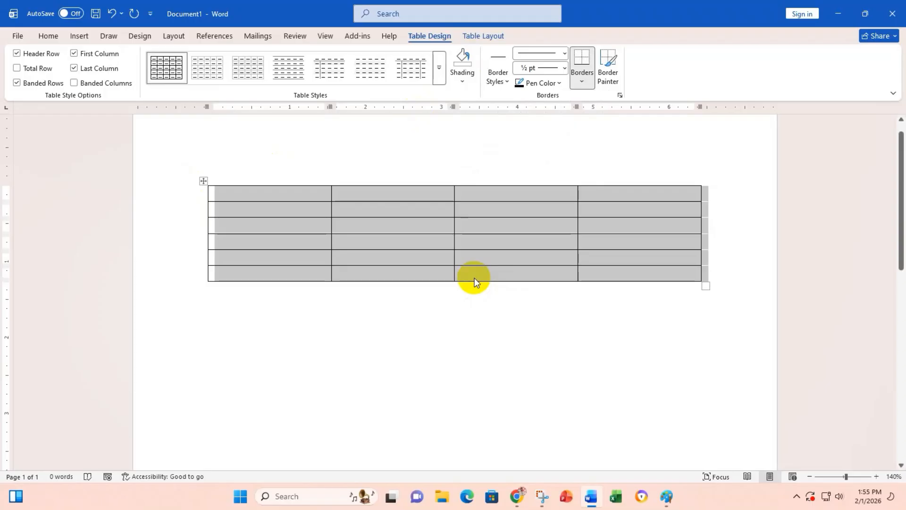
left_click(503, 194)
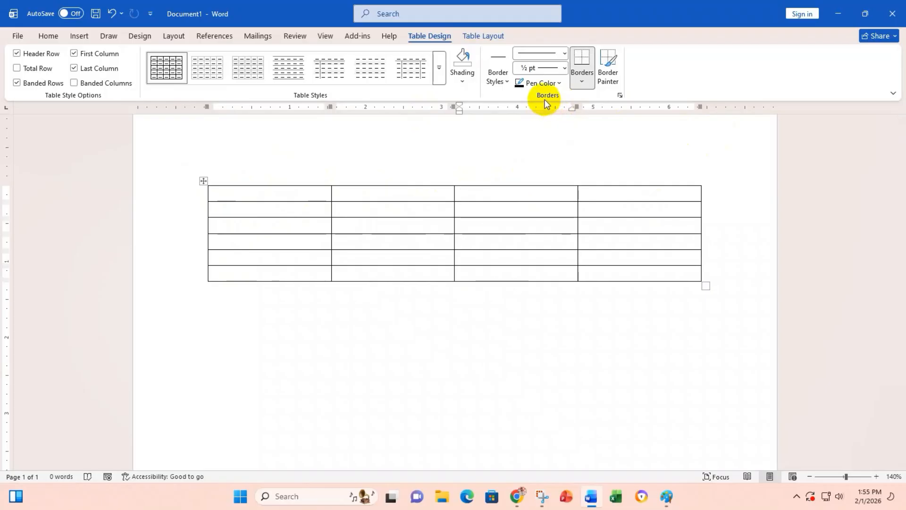
Choose a thick 3 pt line style for painting borders.
left_click(504, 86)
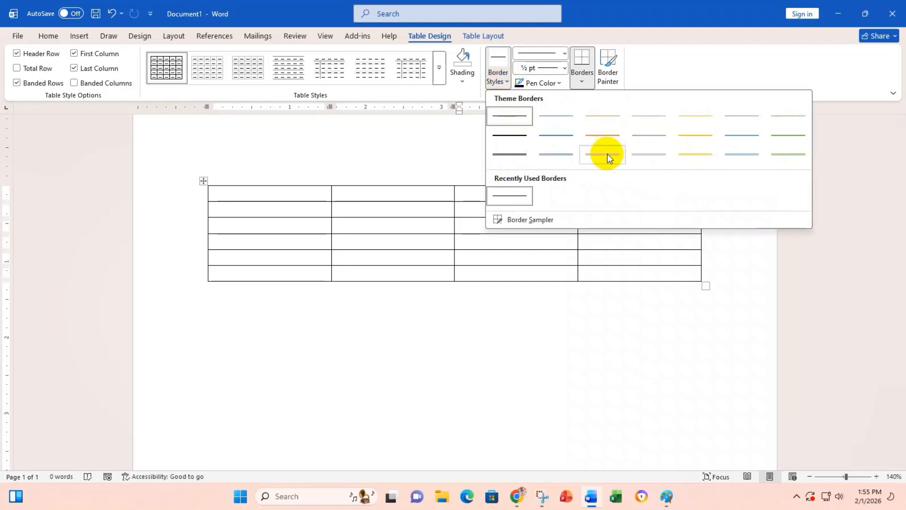
left_click(496, 84)
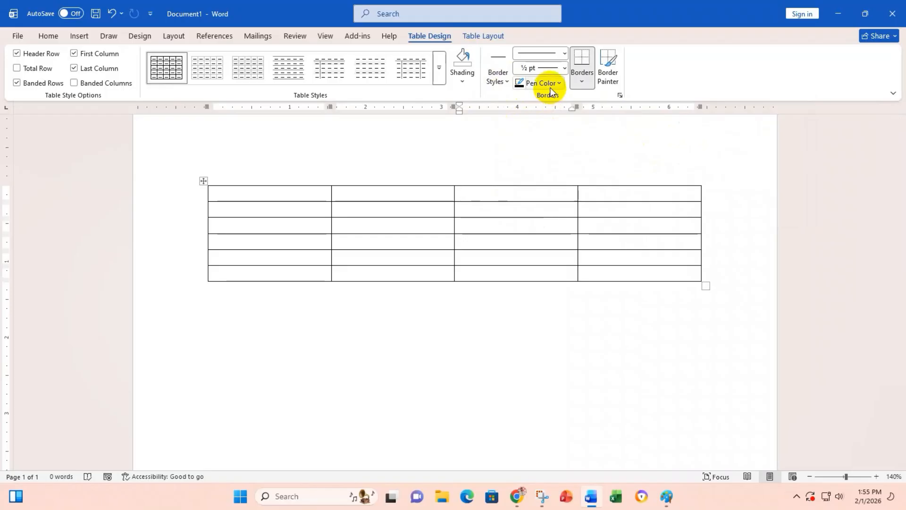
left_click(544, 58)
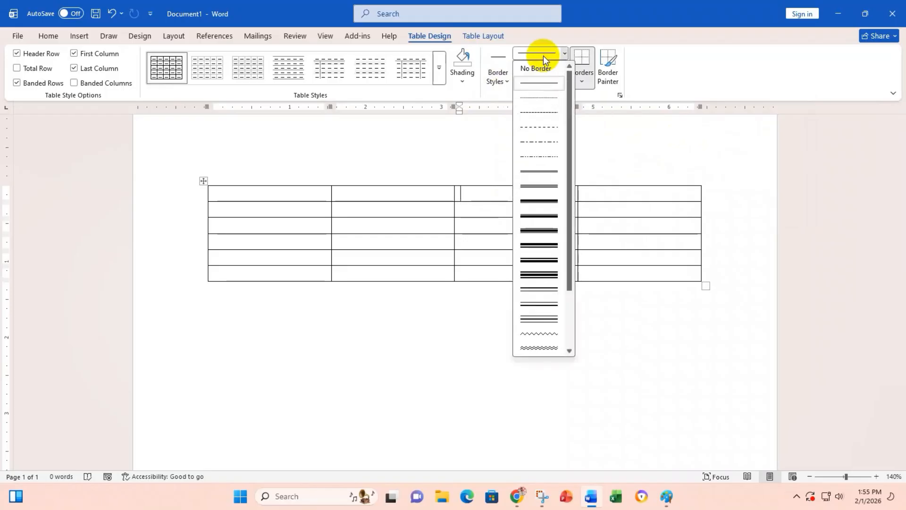
left_click_drag(572, 76, 572, 142)
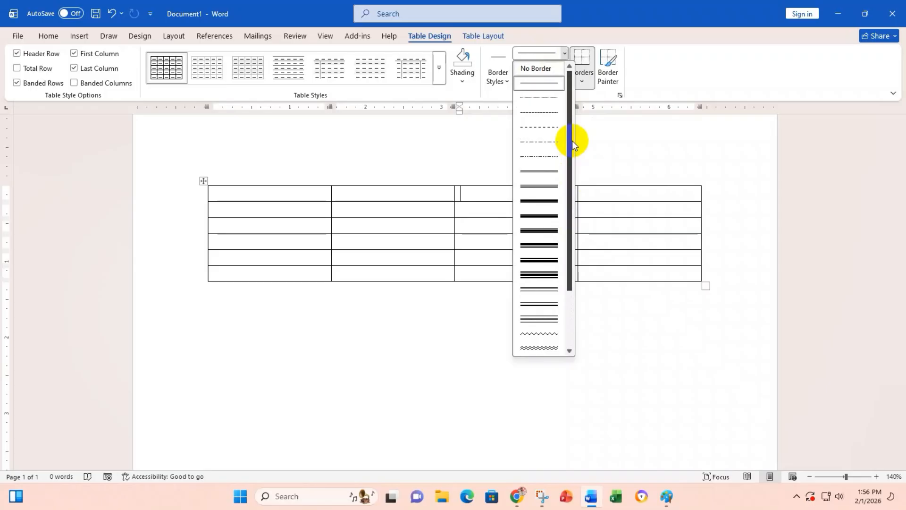
left_click(533, 232)
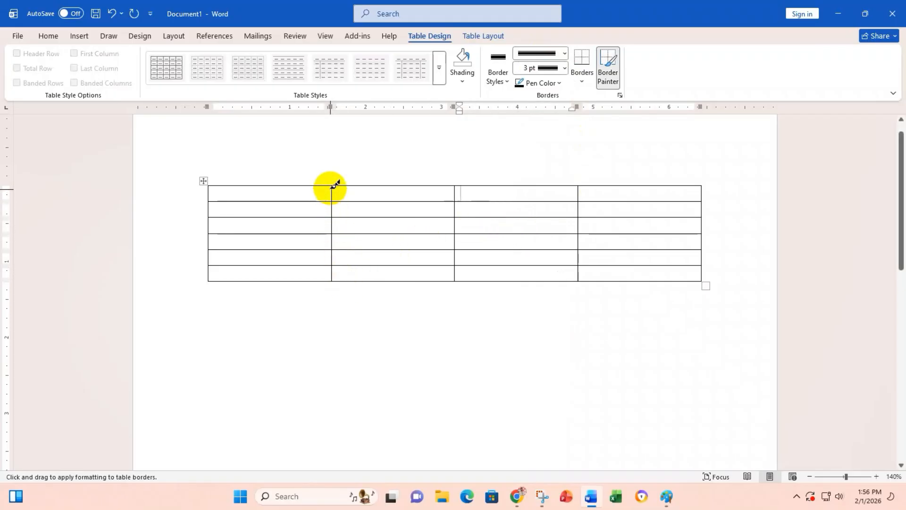
Paint the column 1/2 divider and the table's top border with the 3 pt line.
left_click_drag(330, 185, 329, 280)
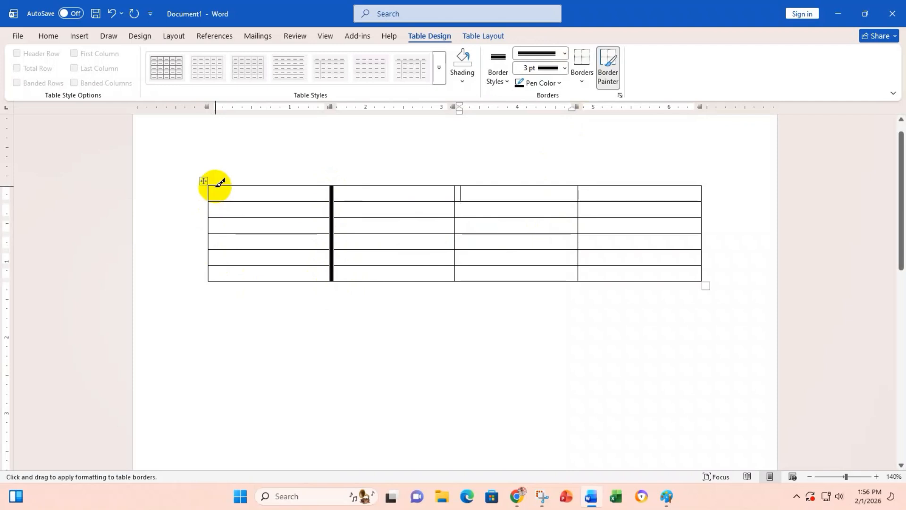
left_click_drag(212, 185, 623, 185)
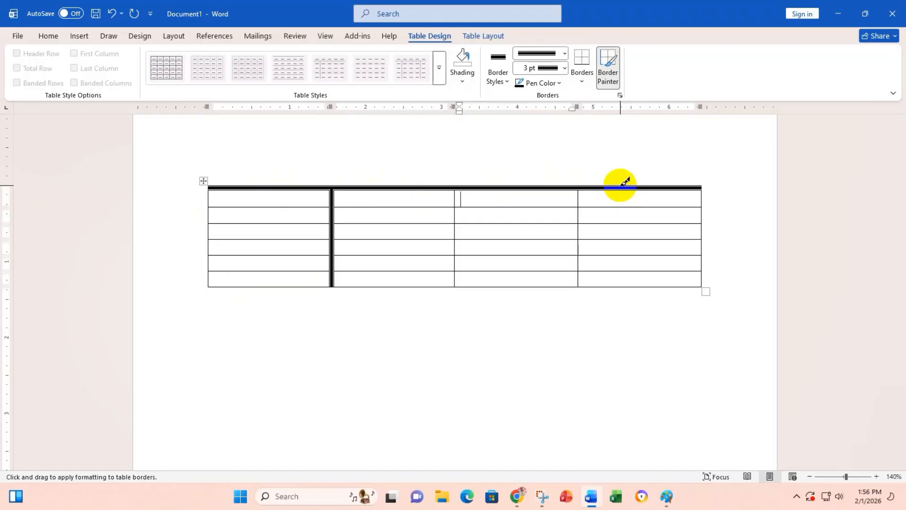
left_click(622, 187)
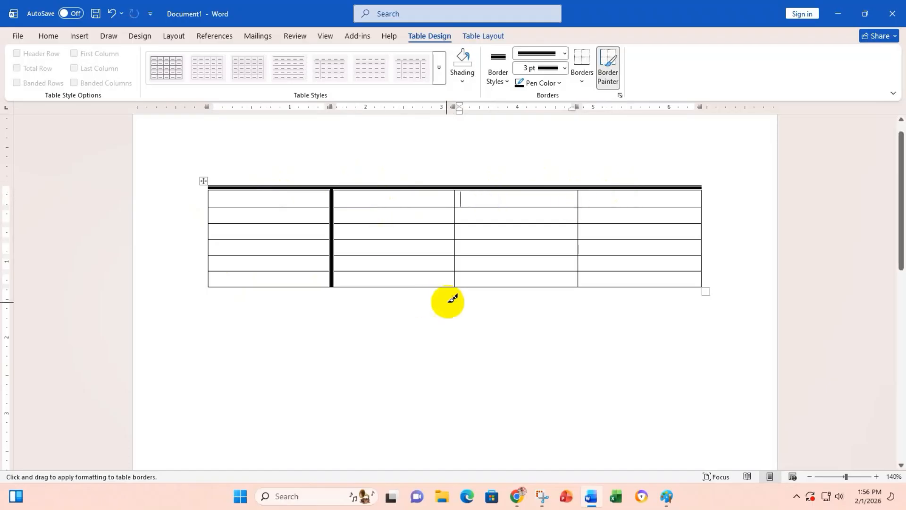
left_click(559, 84)
Paint the top border and the three column dividers in thick red.
left_click(537, 272)
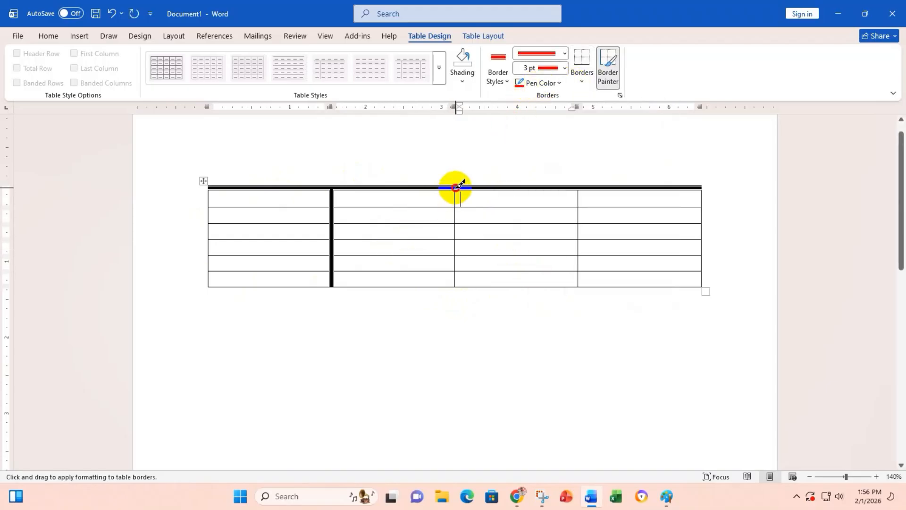
mouse_move(458, 185)
left_mouse_down()
mouse_move(461, 269)
mouse_move(453, 279)
left_mouse_up()
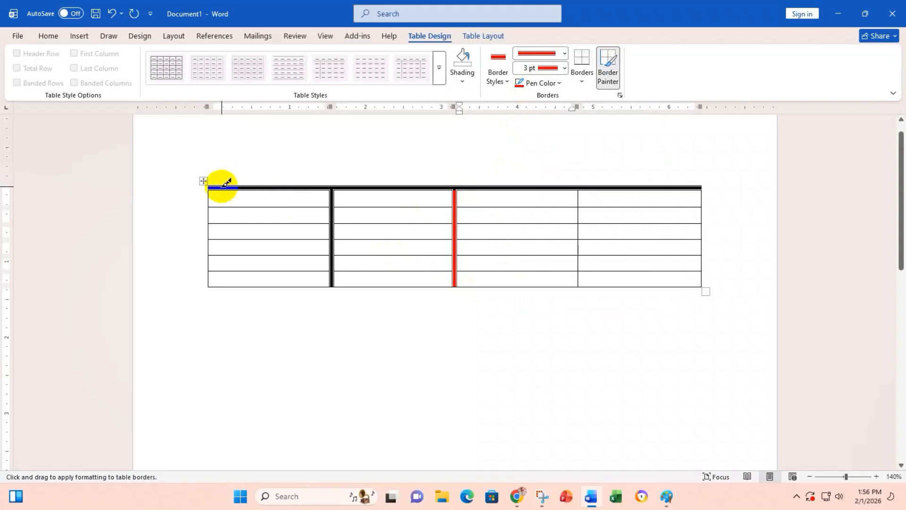
left_click_drag(225, 186, 693, 188)
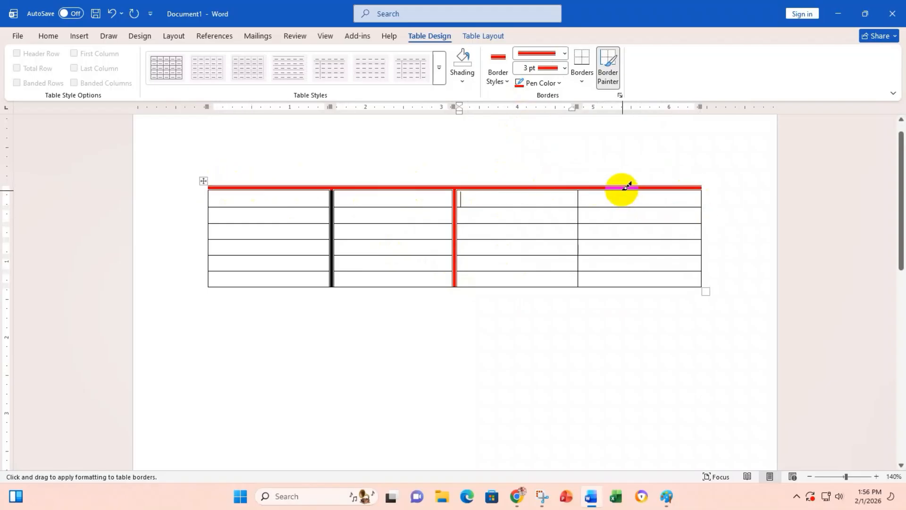
left_click_drag(579, 188, 580, 283)
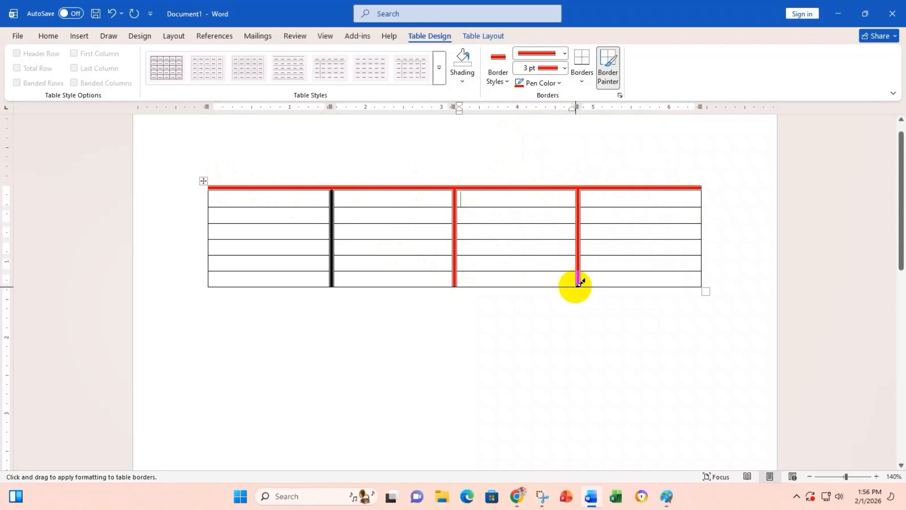
mouse_move(331, 188)
left_mouse_down()
mouse_move(321, 263)
mouse_move(330, 288)
left_mouse_up()
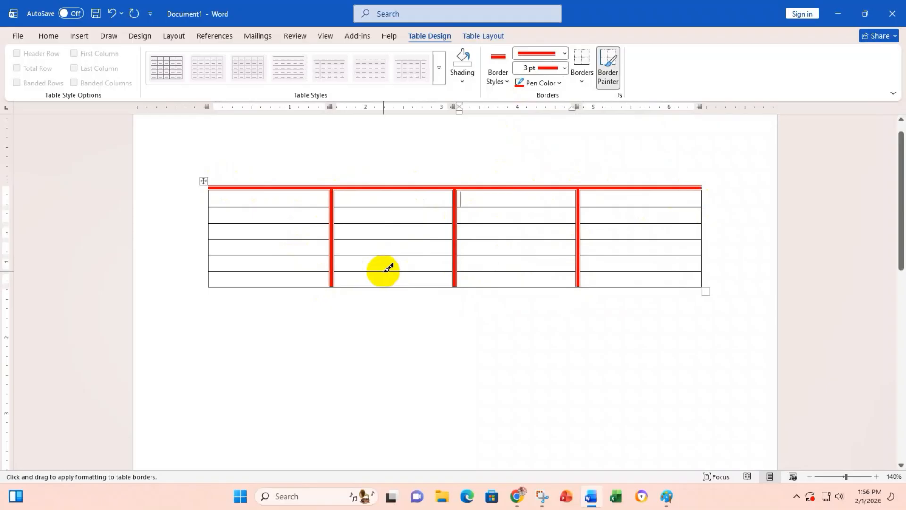
Paint 1½ pt red lines under the first three rows.
left_click(563, 68)
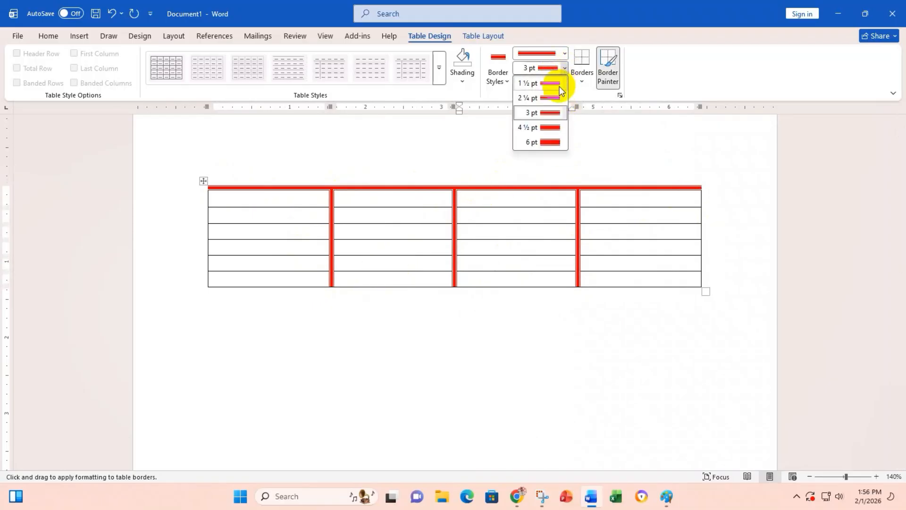
left_click(559, 86)
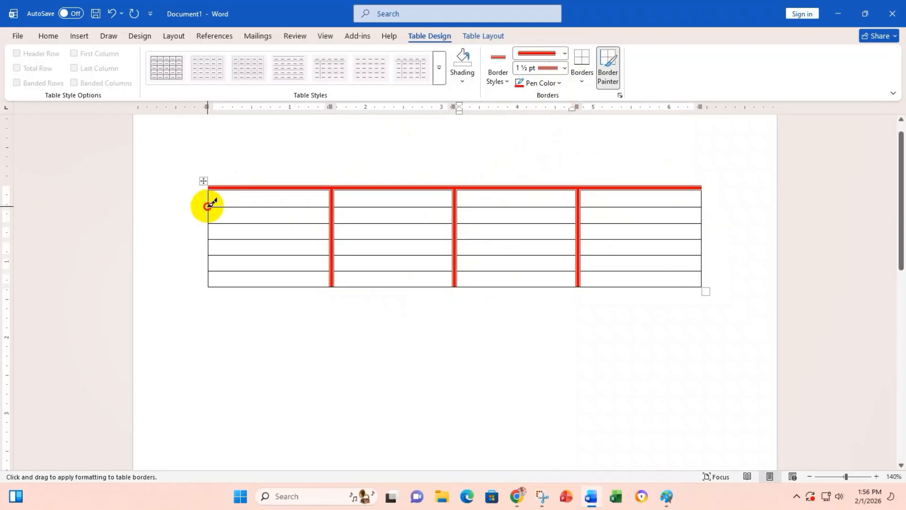
left_click_drag(208, 206, 684, 205)
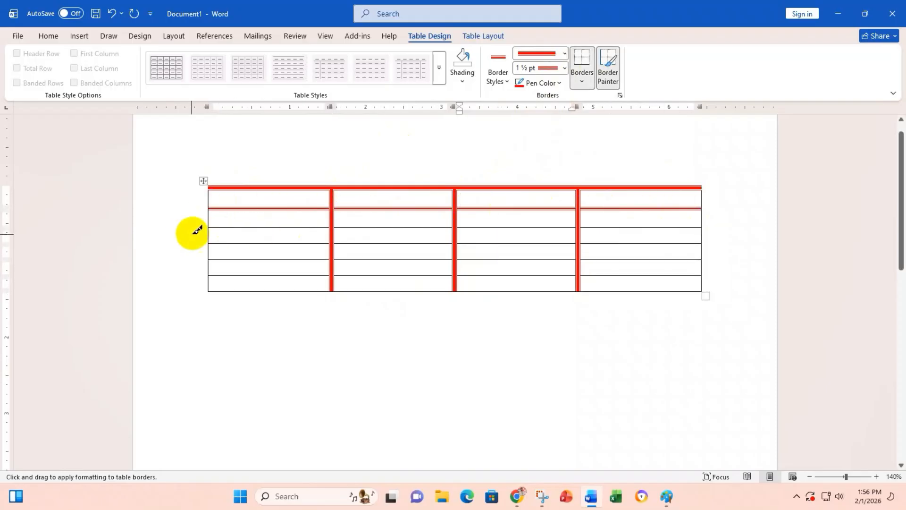
left_click_drag(208, 229, 632, 231)
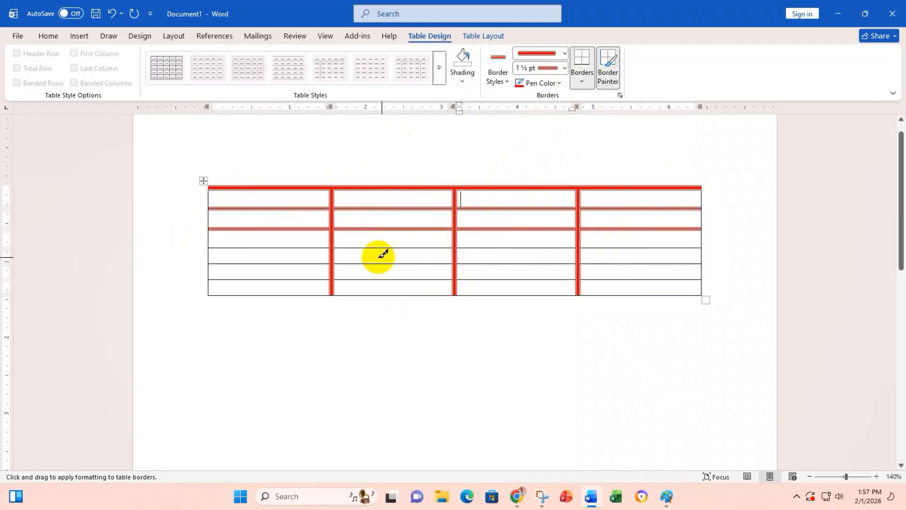
left_click_drag(208, 248, 625, 245)
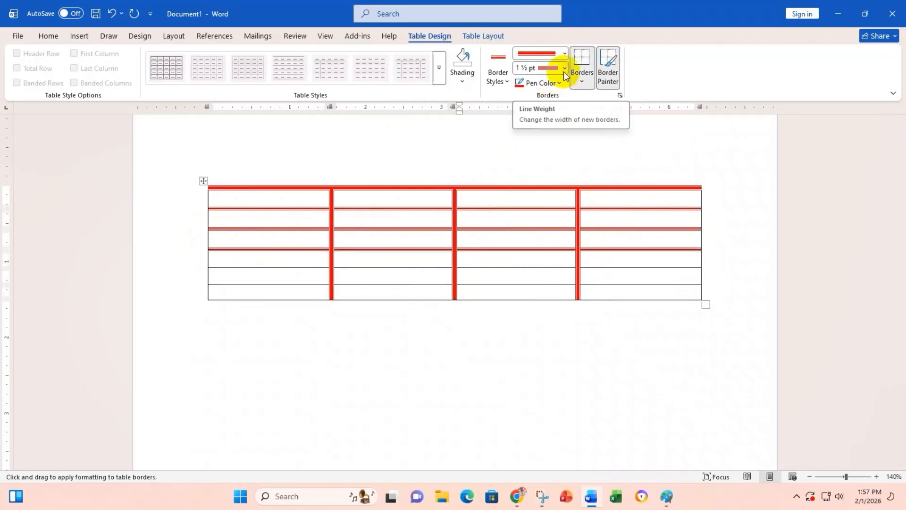
Set a thick single 1½ pt green pen and repaint the top edge and three column dividers.
left_click(564, 54)
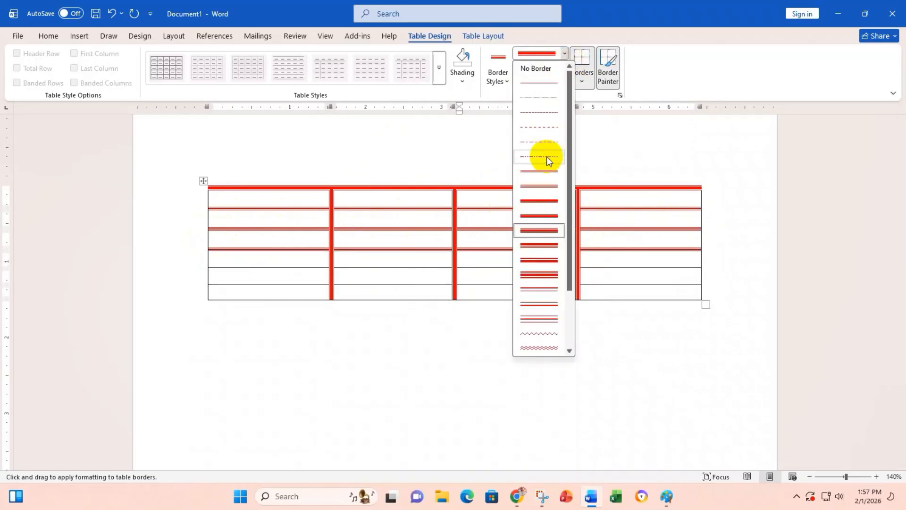
left_click(545, 199)
left_click(543, 68)
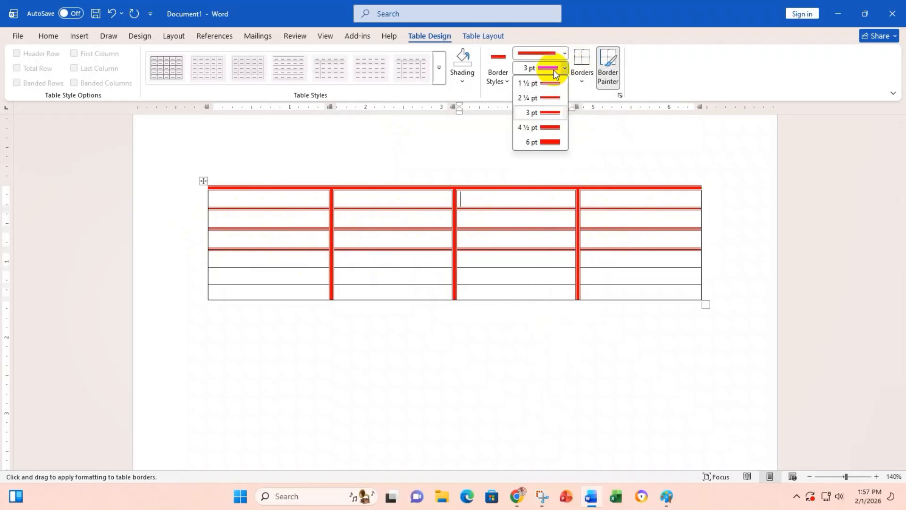
left_click(555, 85)
left_click(552, 83)
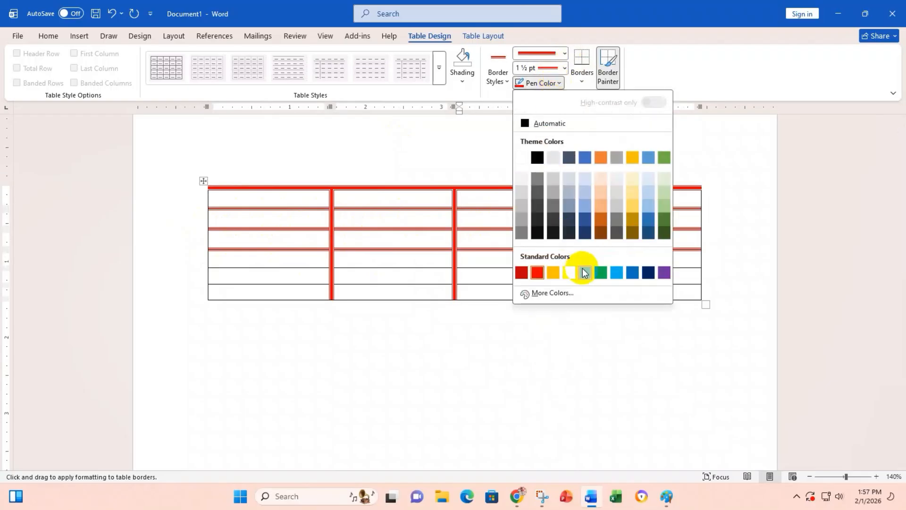
left_click(600, 273)
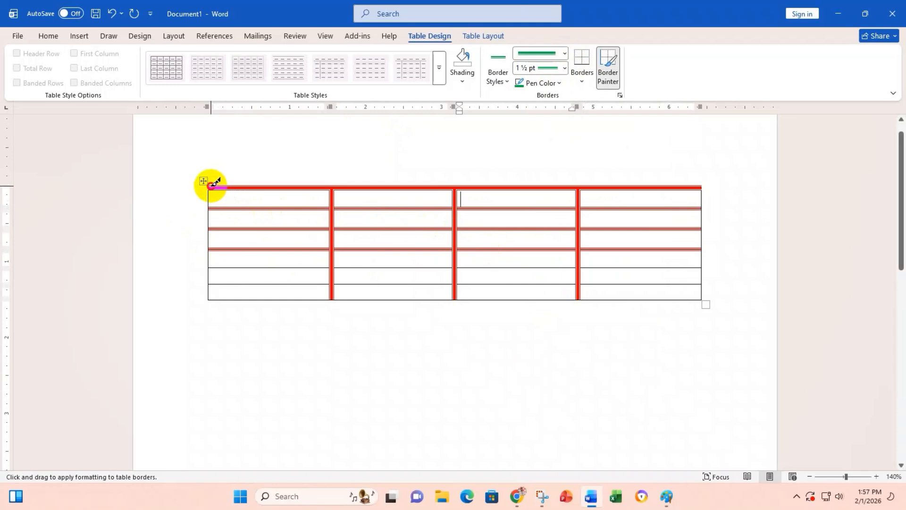
mouse_move(211, 186)
left_mouse_down()
mouse_move(659, 186)
mouse_move(613, 186)
left_mouse_up()
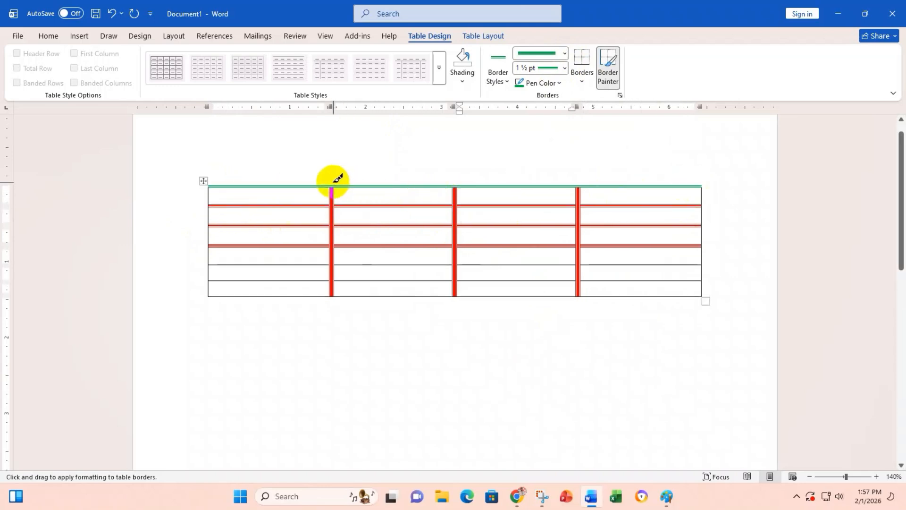
left_click_drag(331, 187, 331, 302)
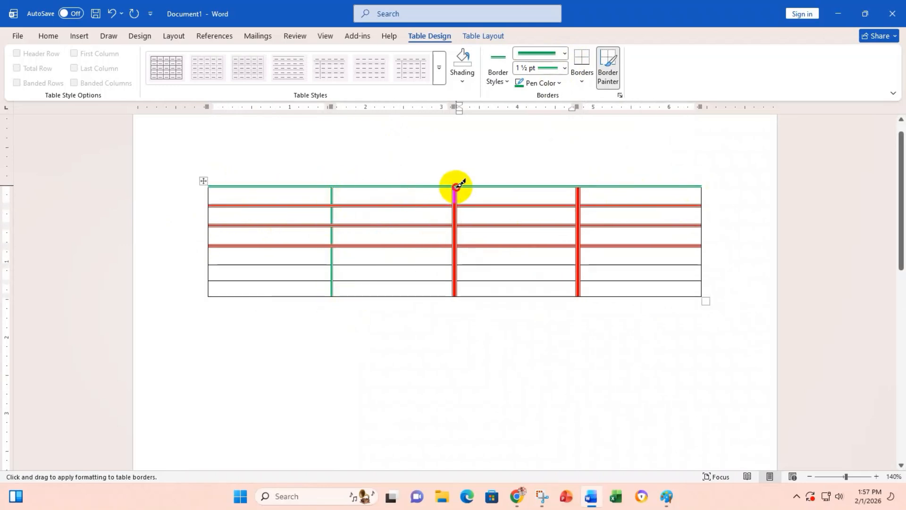
left_click_drag(455, 184, 454, 311)
left_click_drag(583, 186, 579, 312)
Repaint the red lines under the first three rows green.
left_click_drag(214, 205, 649, 208)
left_click_drag(214, 221, 698, 224)
left_click_drag(207, 223, 706, 223)
left_click_drag(214, 242, 672, 240)
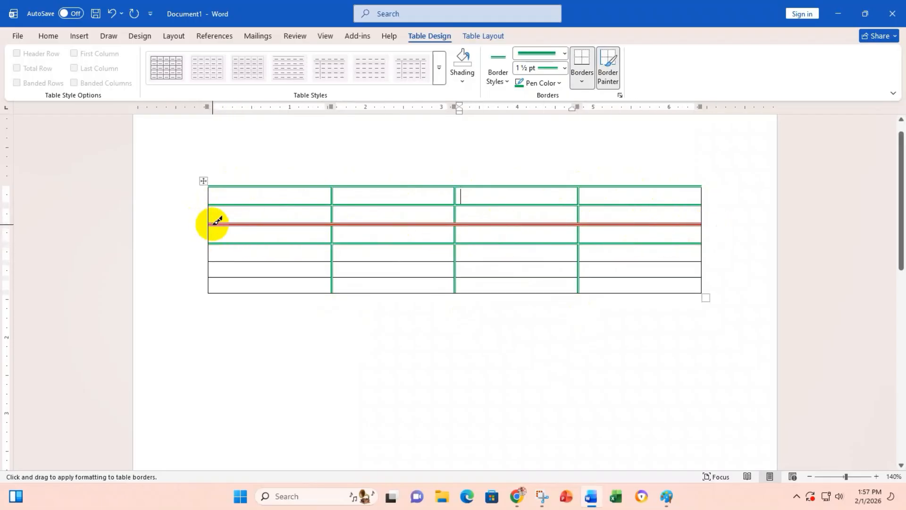
left_click_drag(213, 222, 640, 216)
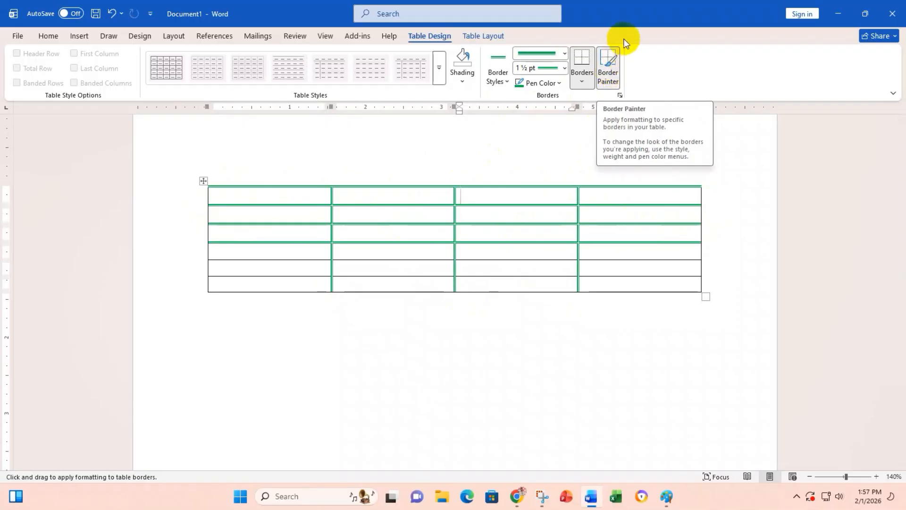
Paint the border between rows 4 and 5 with a red 1½ pt solid line, then stop painting.
left_click(565, 53)
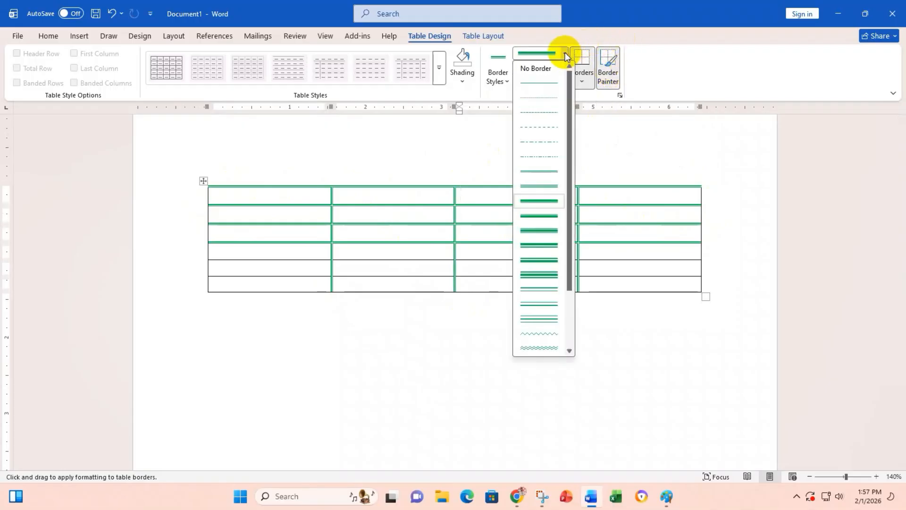
left_click(544, 199)
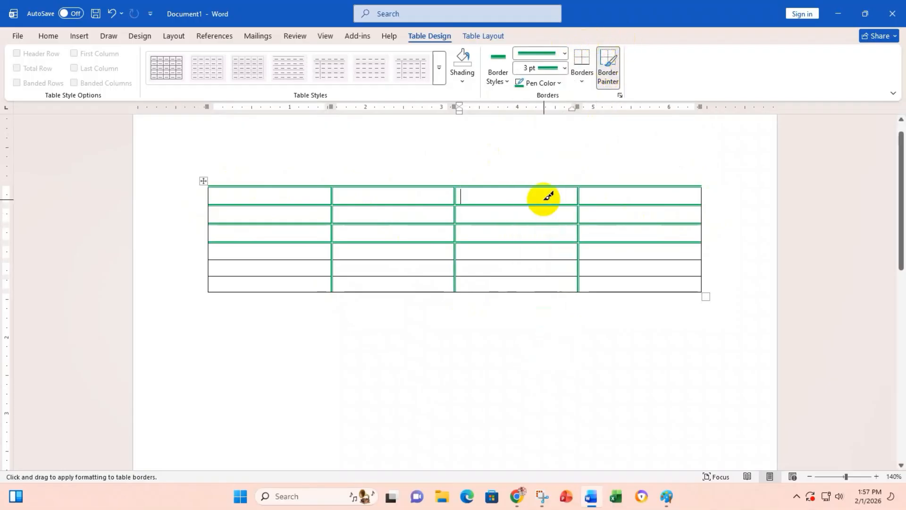
left_click(565, 69)
left_click(557, 82)
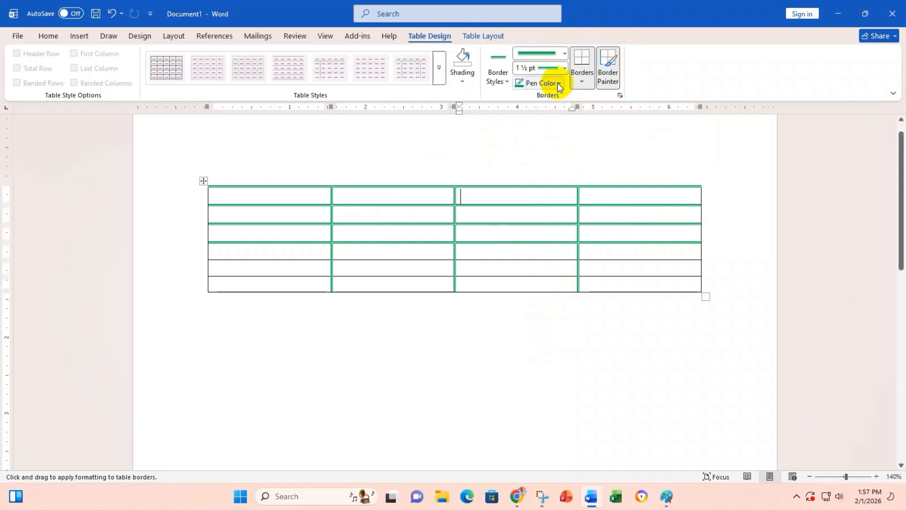
left_click(556, 83)
left_click(538, 272)
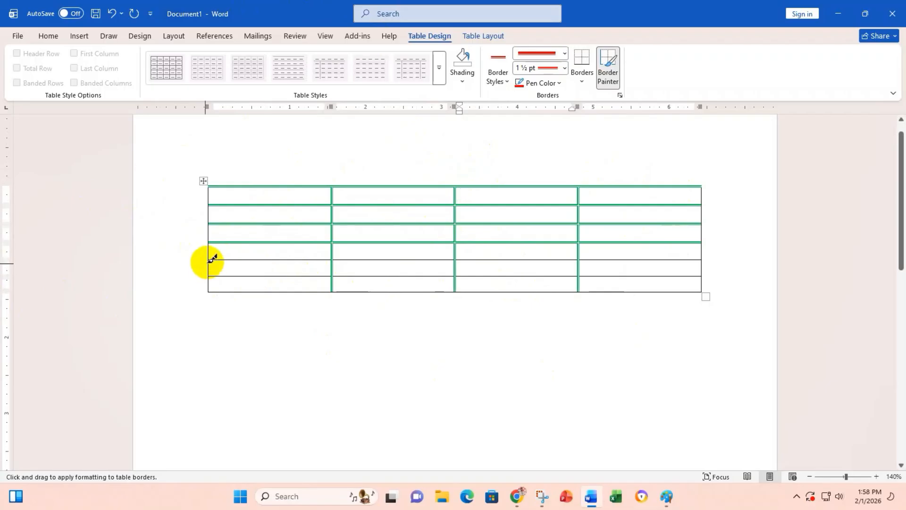
left_click_drag(206, 259, 630, 262)
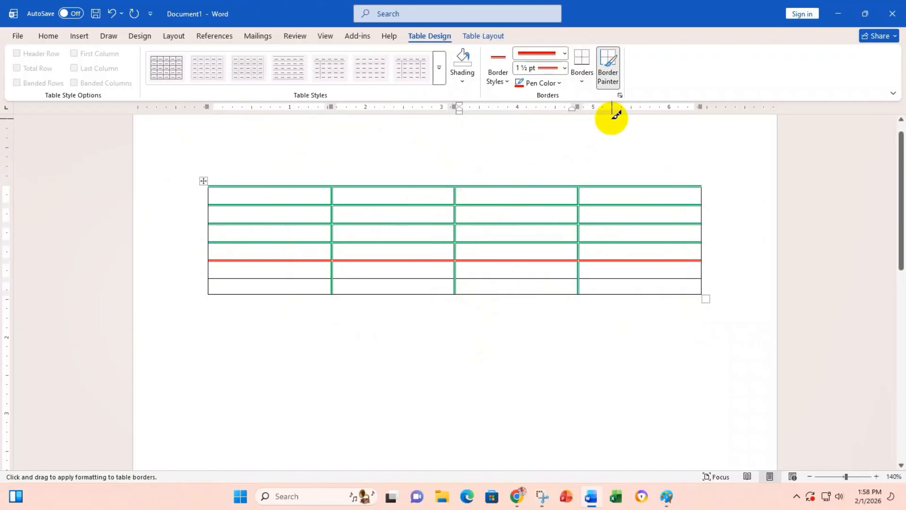
left_click(609, 81)
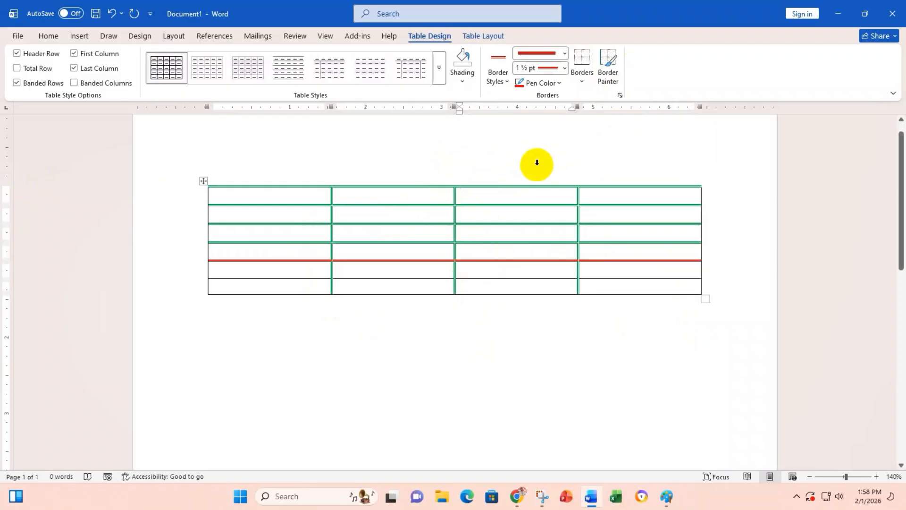
Apply a thin ¾ pt pinkish-red line as All Borders on the whole table.
left_click(203, 182)
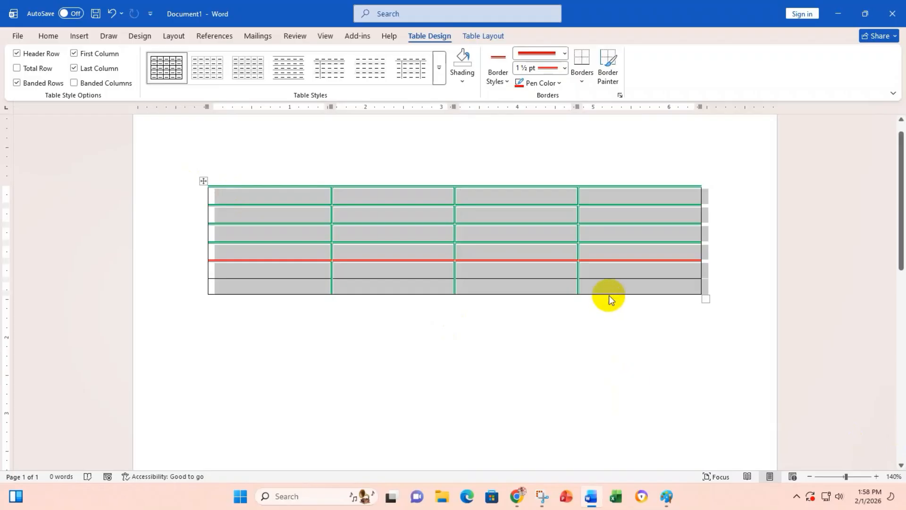
left_click(564, 53)
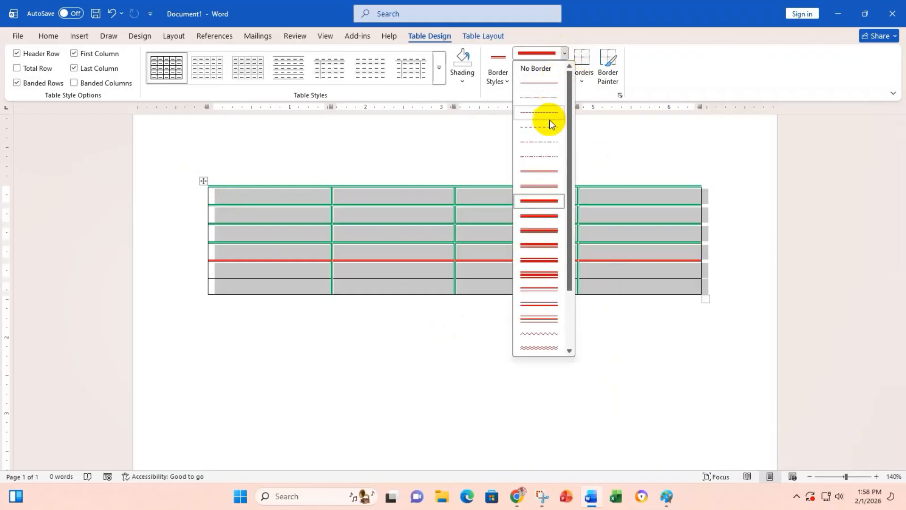
left_click(548, 172)
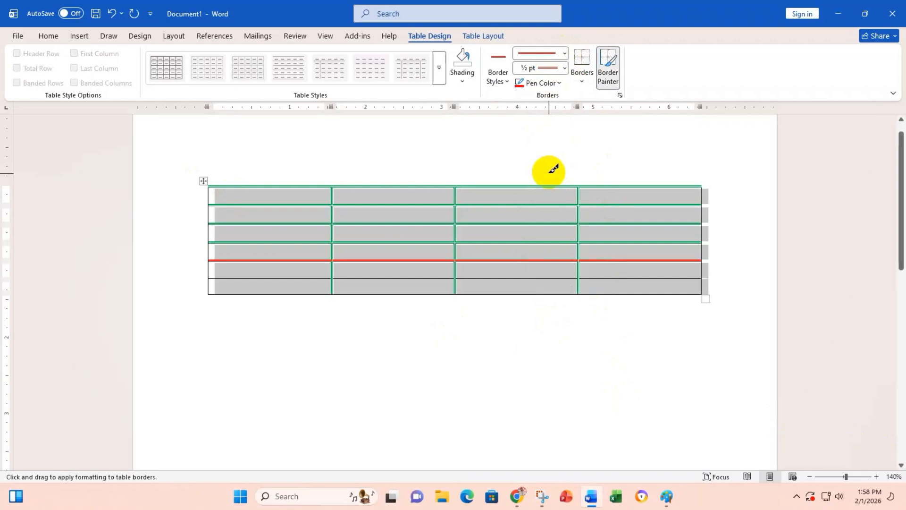
left_click(565, 69)
left_click(550, 111)
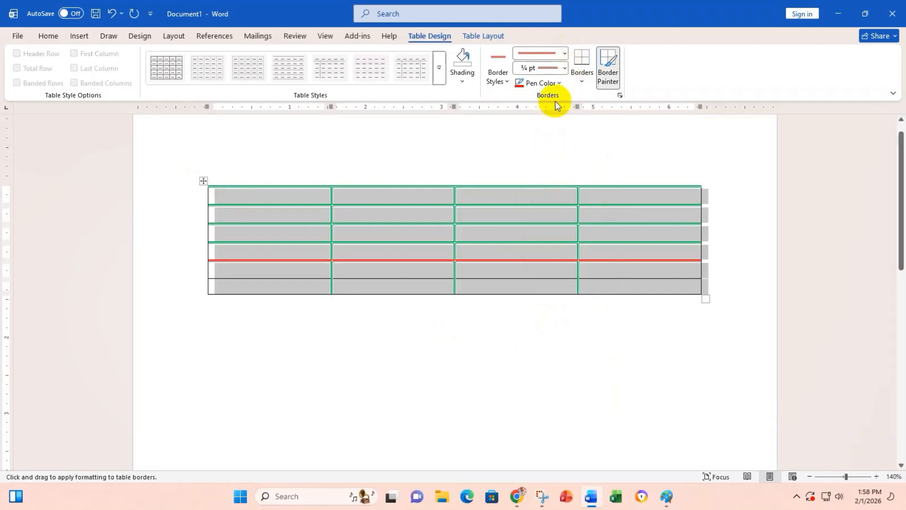
left_click(559, 83)
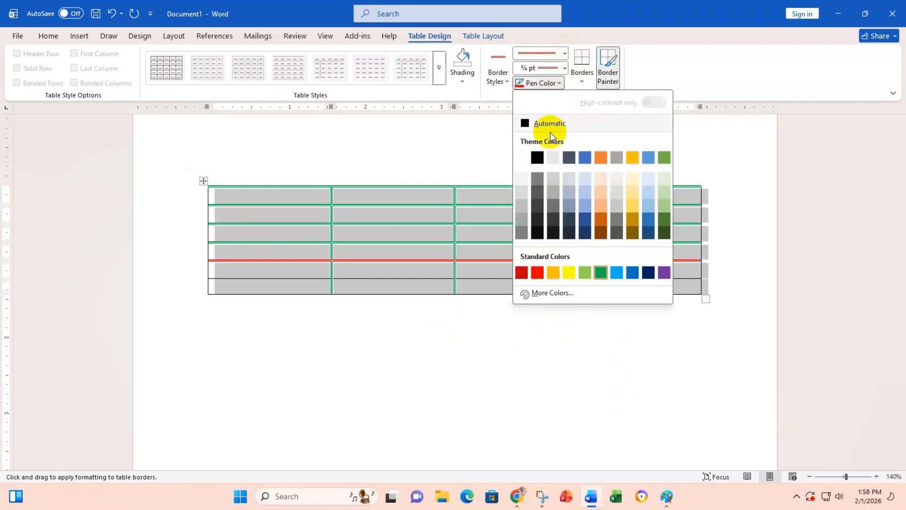
left_click(538, 272)
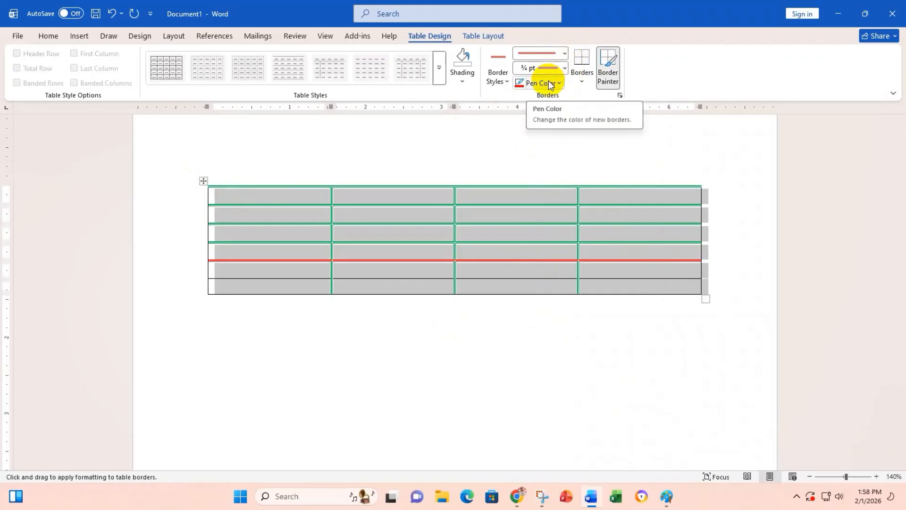
left_click(585, 81)
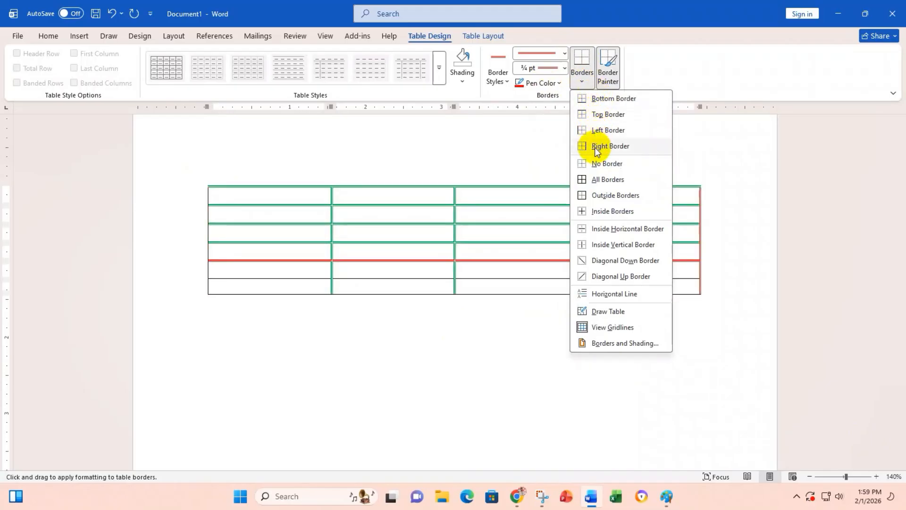
left_click(598, 183)
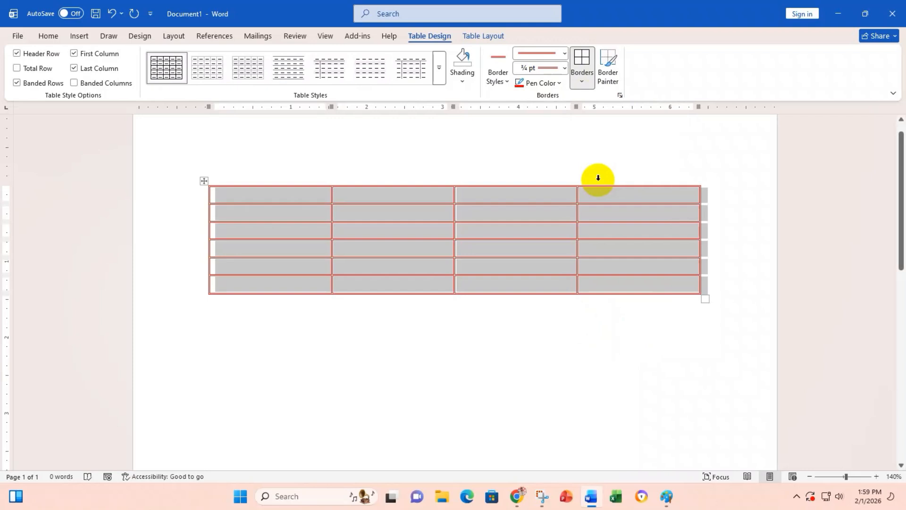